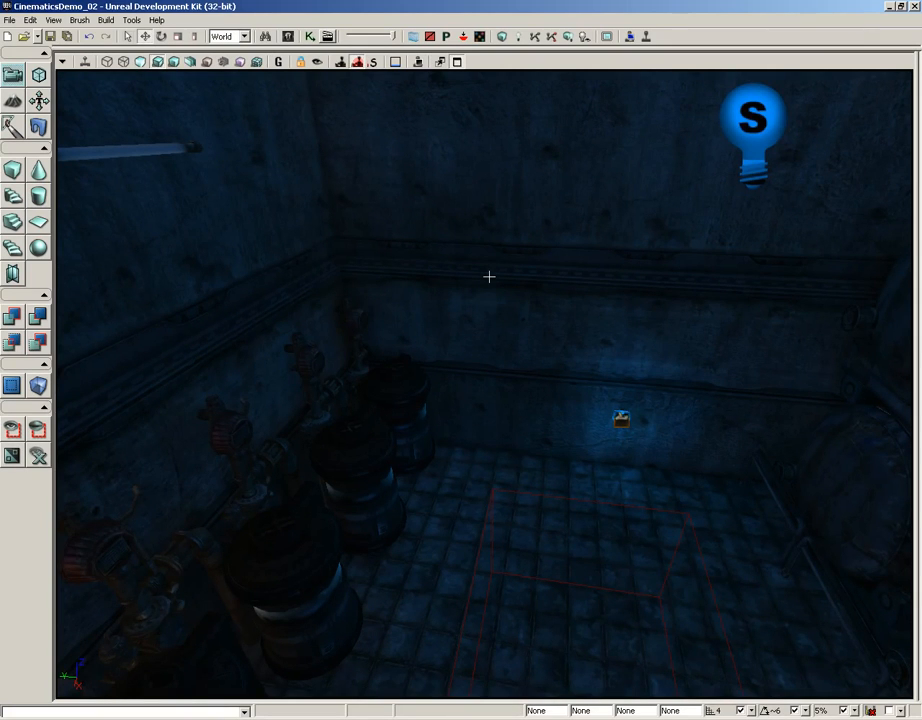
# Step: Open the wall-mounted fluorescent light mesh's properties and locate its first rendering material in the Content Browser
pyautogui.moveTo(513, 277); pyautogui.dragTo(393, 207, button='right')
pyautogui.moveTo(506, 292); pyautogui.dragTo(449, 172)
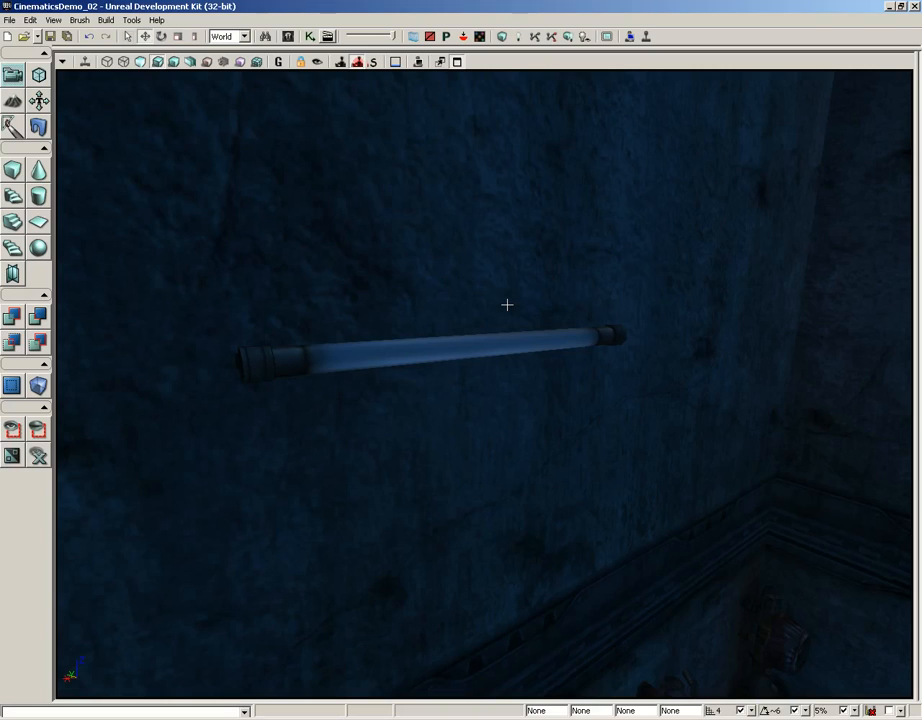
pyautogui.click(465, 362)
pyautogui.press('F4')
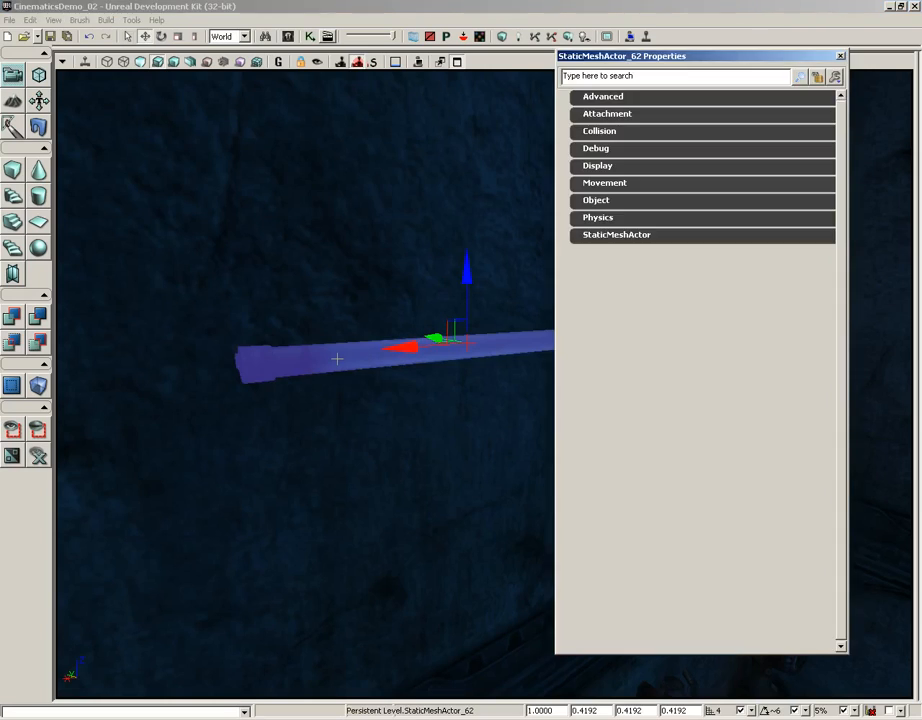
pyautogui.click(595, 236)
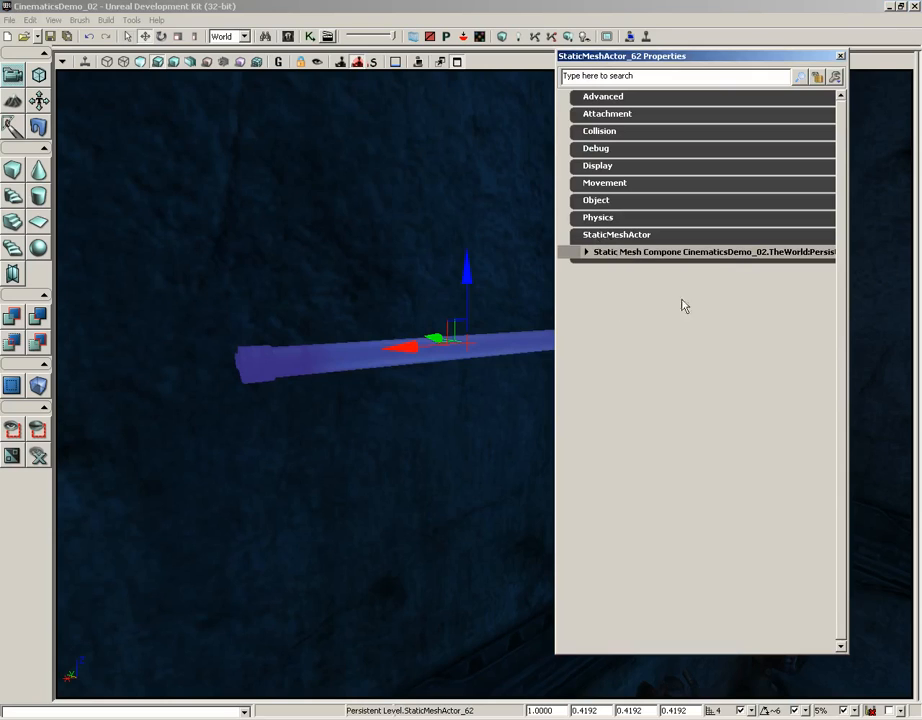
pyautogui.click(615, 252)
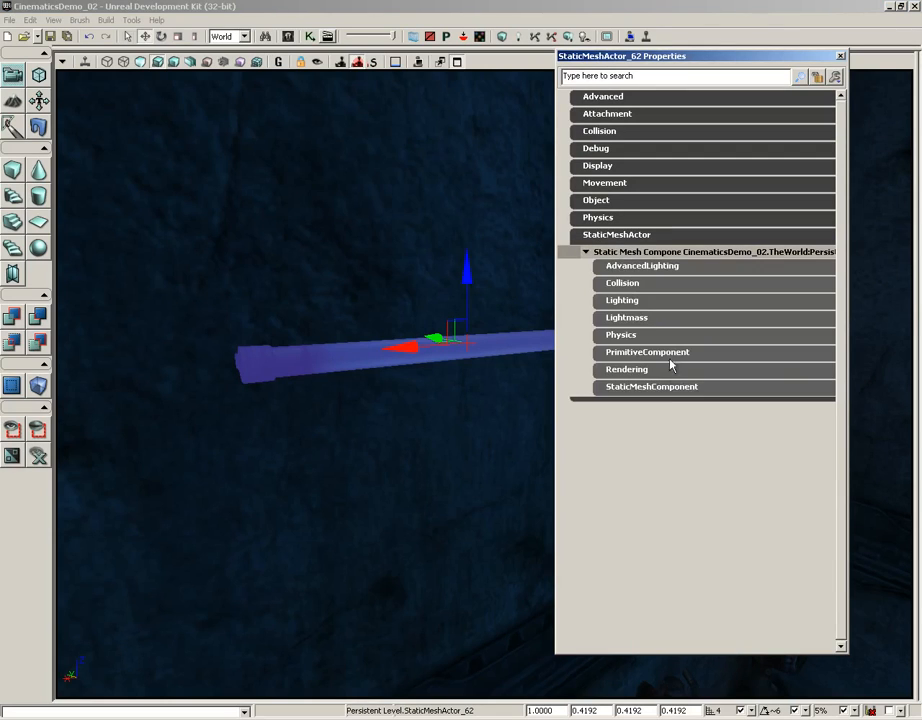
pyautogui.click(612, 369)
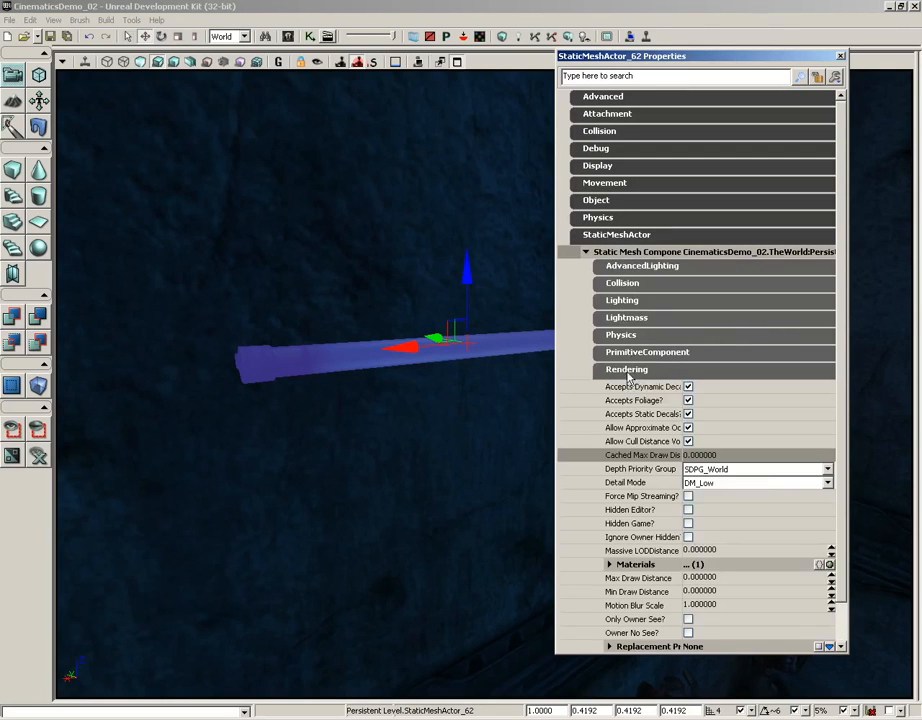
pyautogui.click(610, 566)
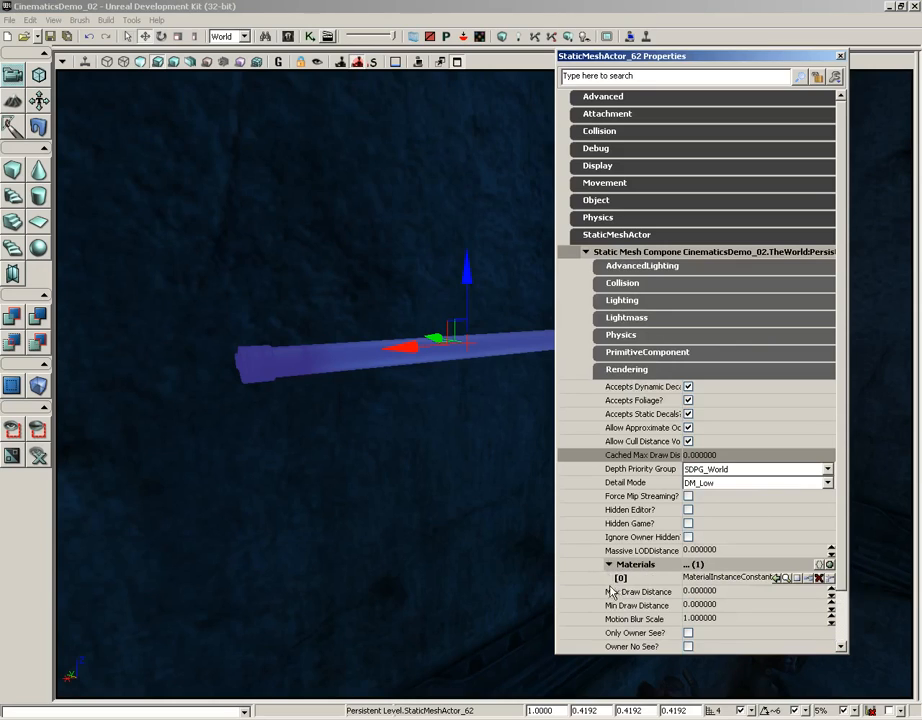
pyautogui.click(725, 585)
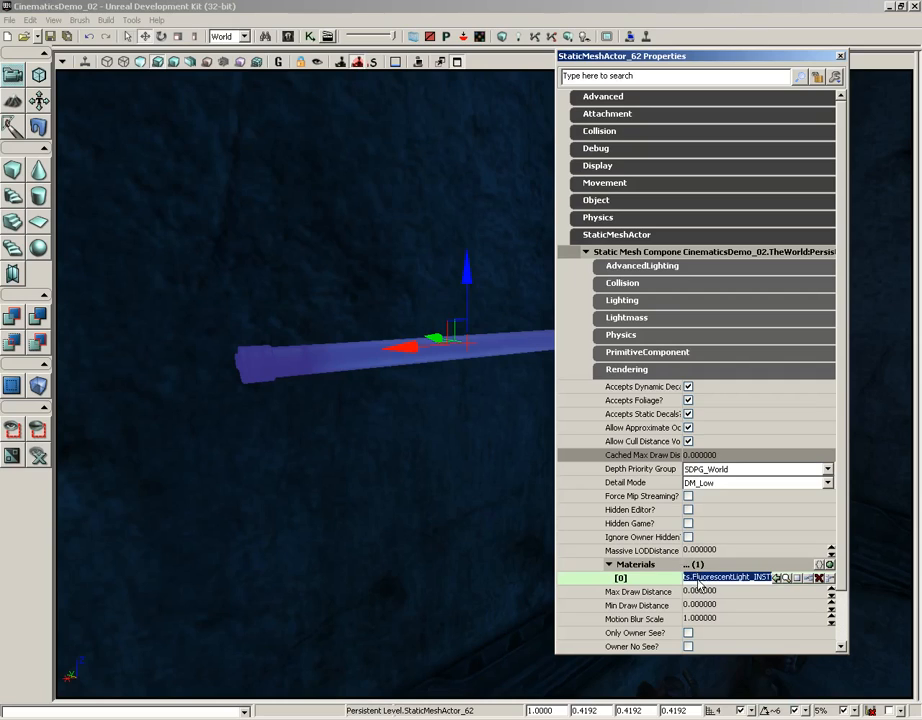
pyautogui.click(789, 579)
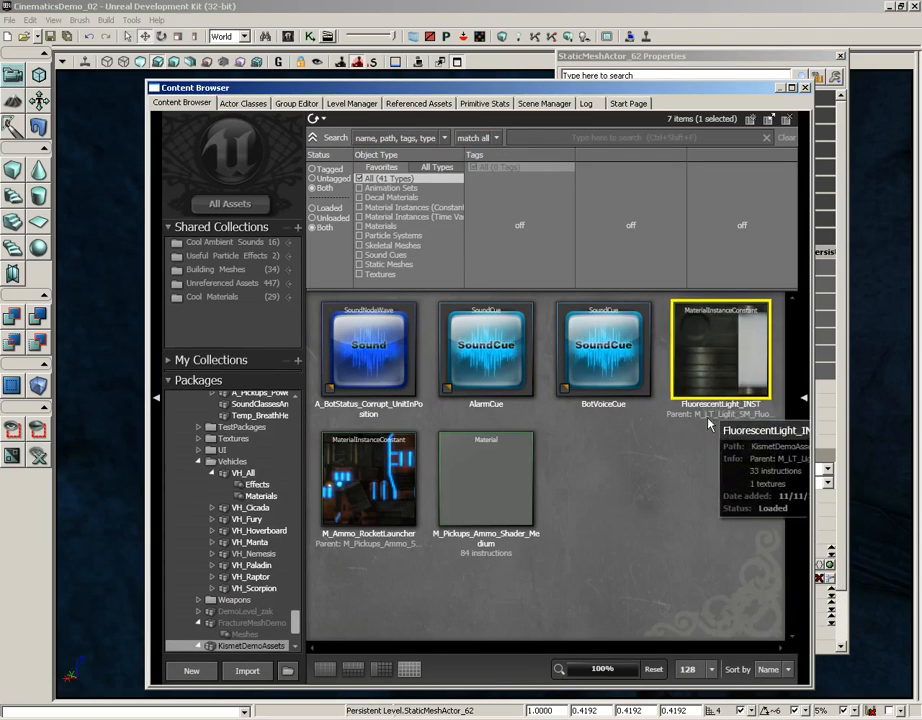
# Step: Inspect the parent material and vector parameter values of FluorescentLight_INST, then close the open windows and deselect the light
pyautogui.doubleClick(714, 357)
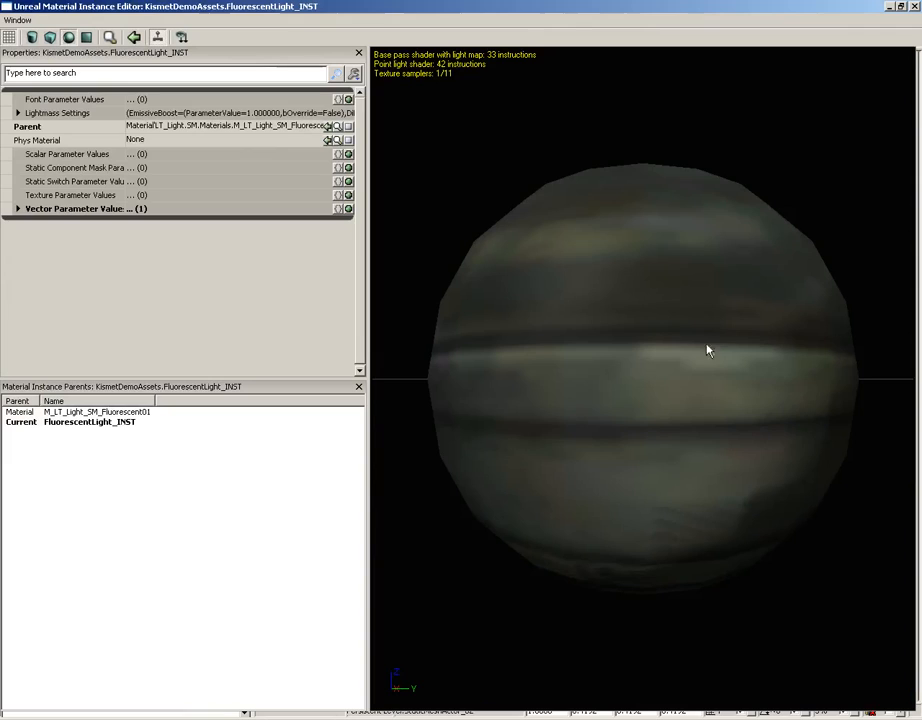
pyautogui.click(259, 128)
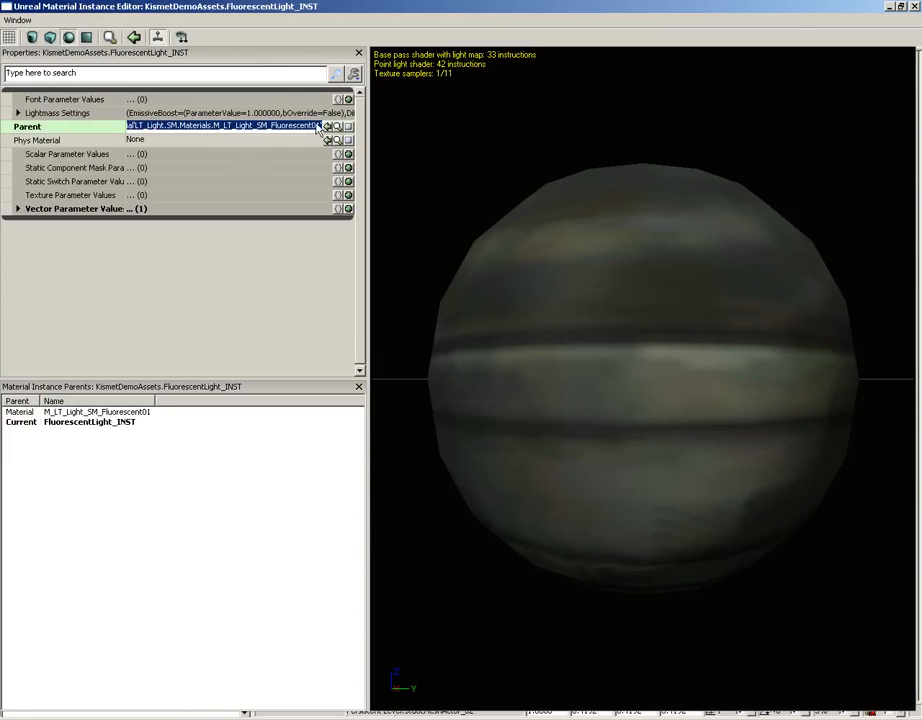
pyautogui.click(19, 209)
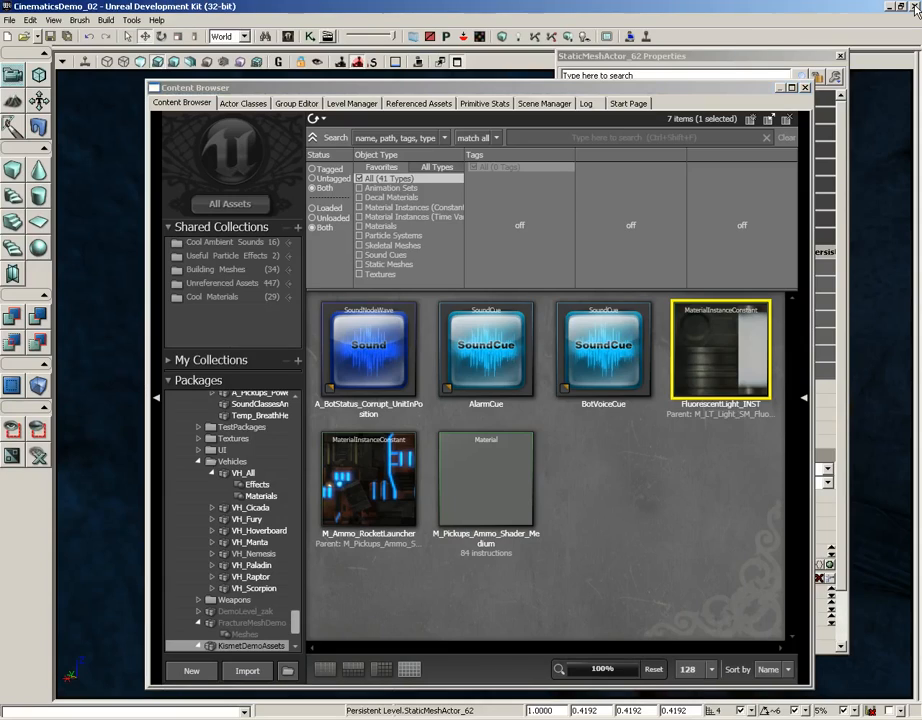
pyautogui.click(913, 6)
pyautogui.click(806, 88)
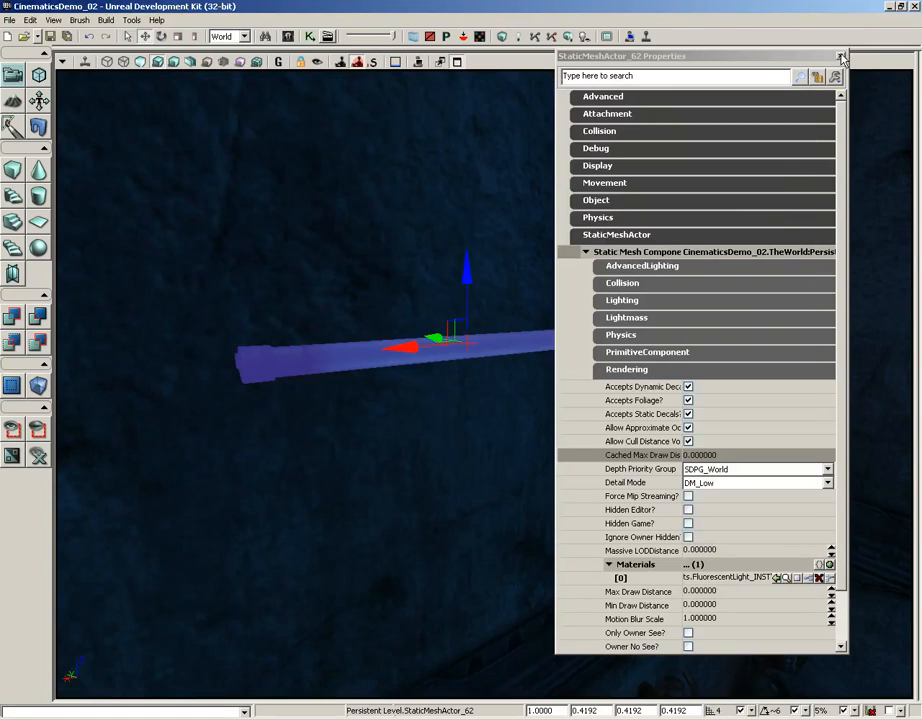
pyautogui.click(841, 56)
pyautogui.click(534, 281)
pyautogui.press('Escape')
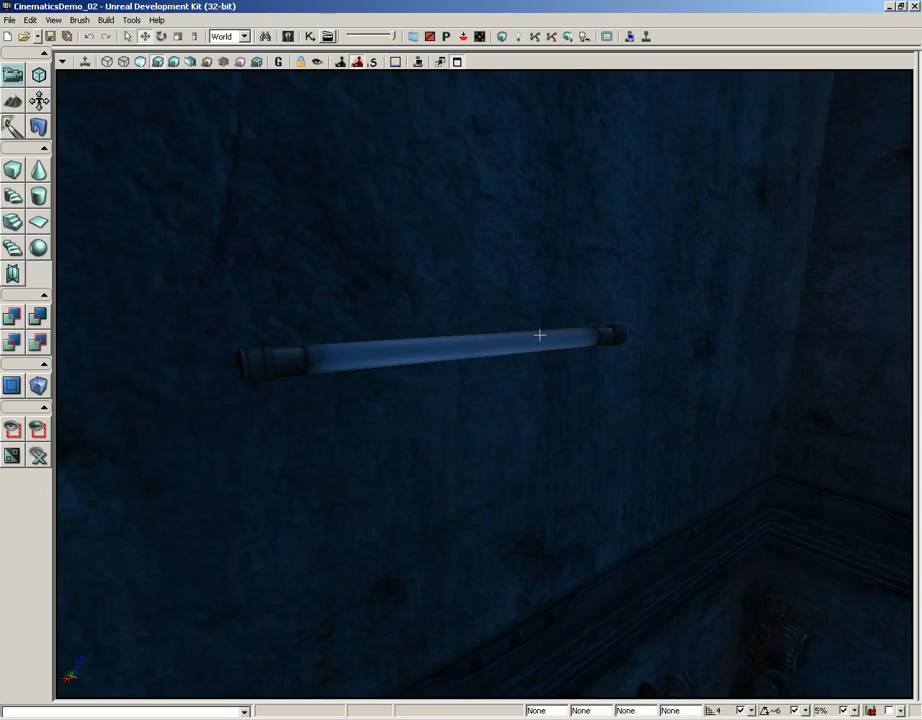
# Step: Add a MaterialInstanceActor on the wall above the fluorescent light and pull it out in front of the wall surface
pyautogui.click(287, 36)
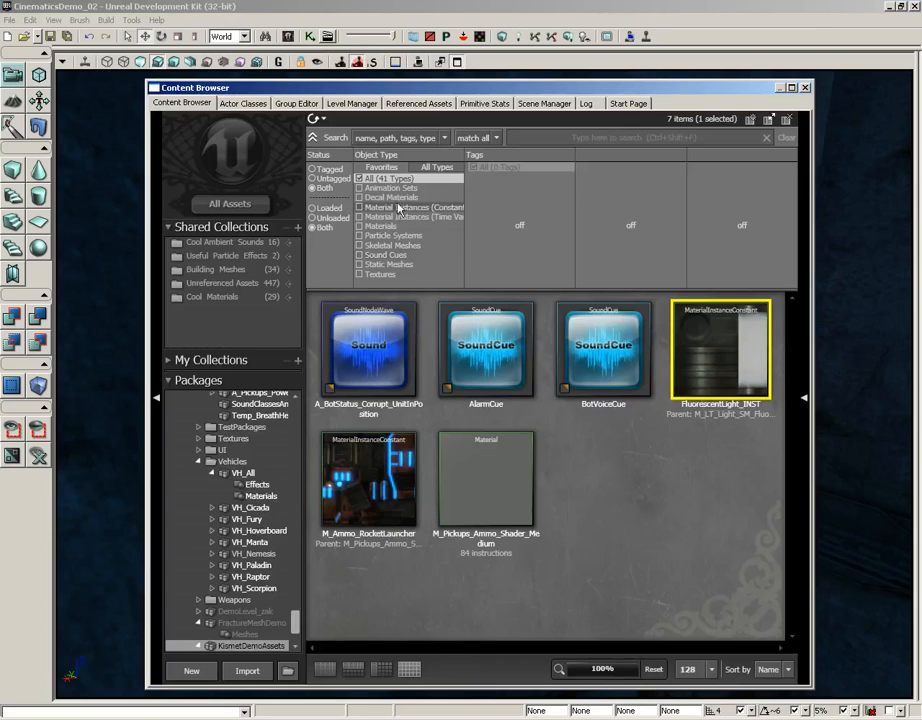
pyautogui.click(243, 104)
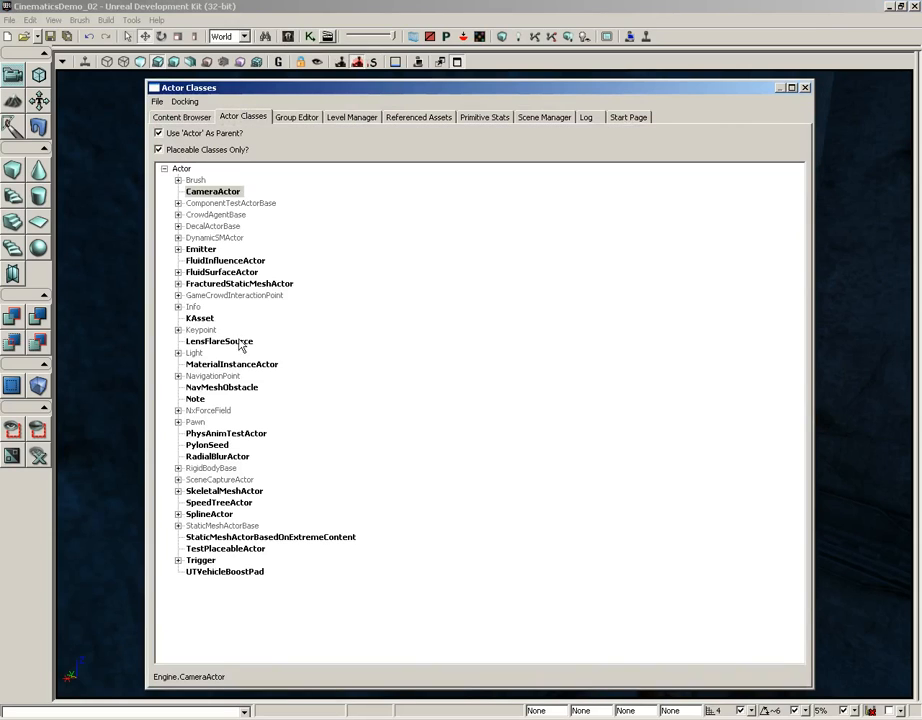
pyautogui.click(208, 366)
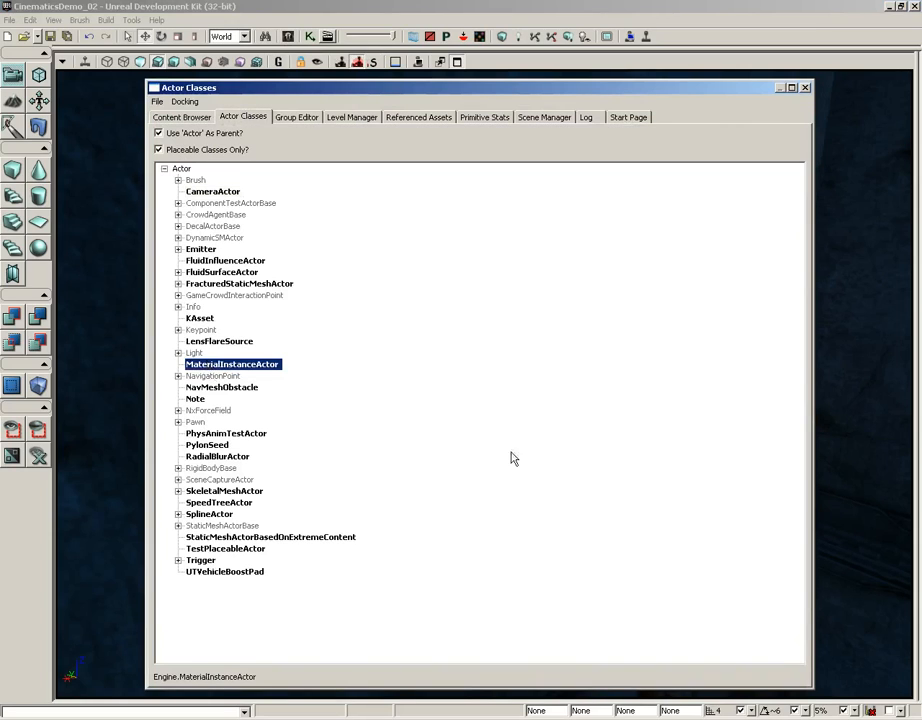
pyautogui.click(806, 88)
pyautogui.moveTo(583, 240); pyautogui.dragTo(565, 200, button='right')
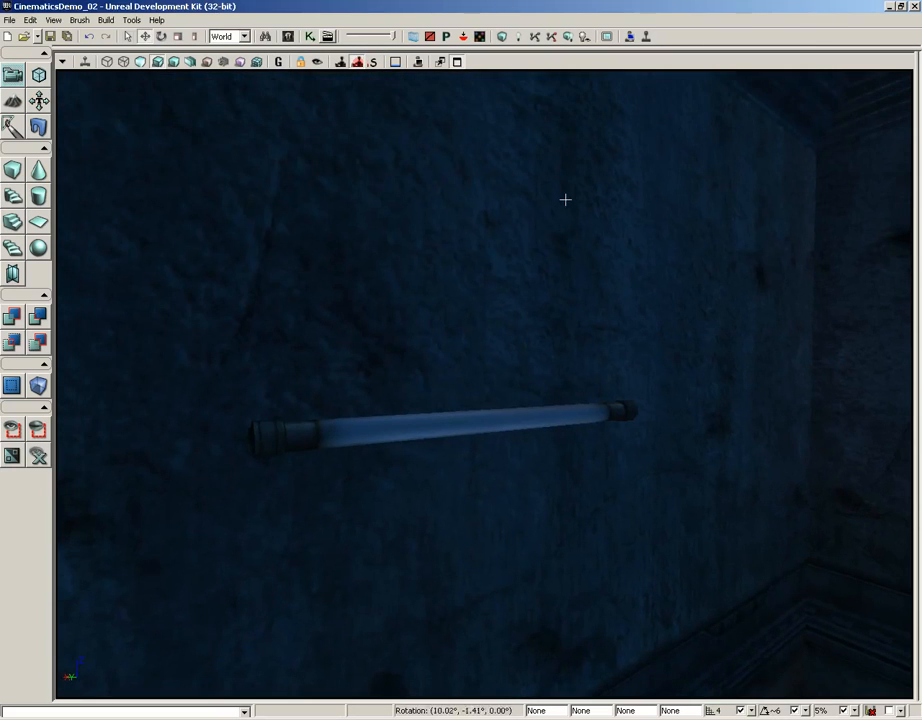
pyautogui.rightClick(458, 287)
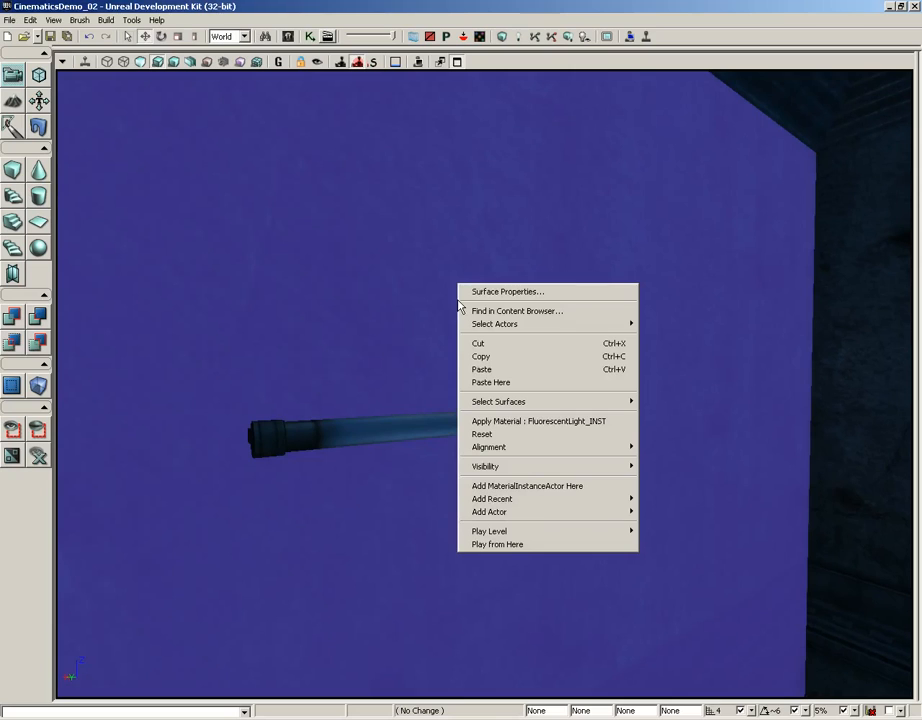
pyautogui.click(535, 487)
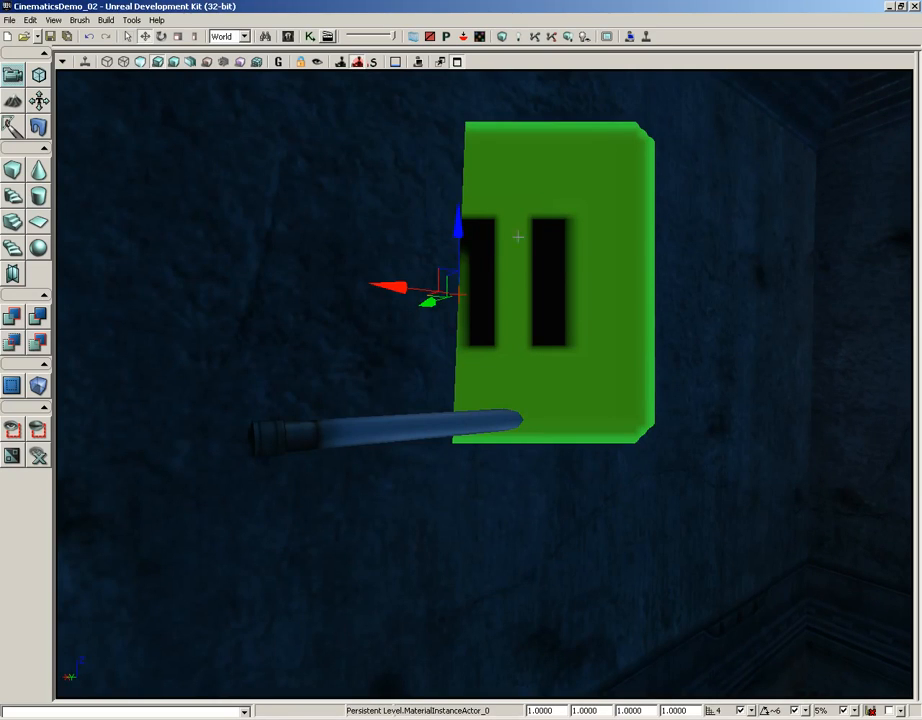
pyautogui.moveTo(427, 303)
pyautogui.mouseDown()
pyautogui.moveTo(438, 302)
pyautogui.moveTo(426, 305)
pyautogui.mouseUp()
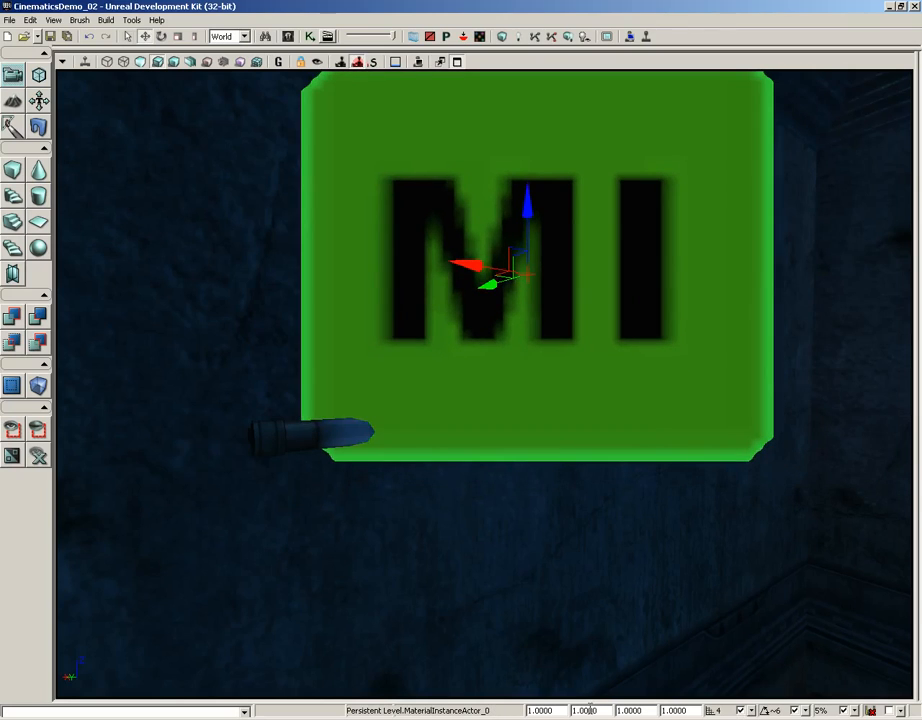
# Step: Scale the MaterialInstanceActor down to a uniform draw scale of 0.2
pyautogui.moveTo(560, 710); pyautogui.dragTo(500, 716)
pyautogui.write('0.5000')
pyautogui.press('Return')
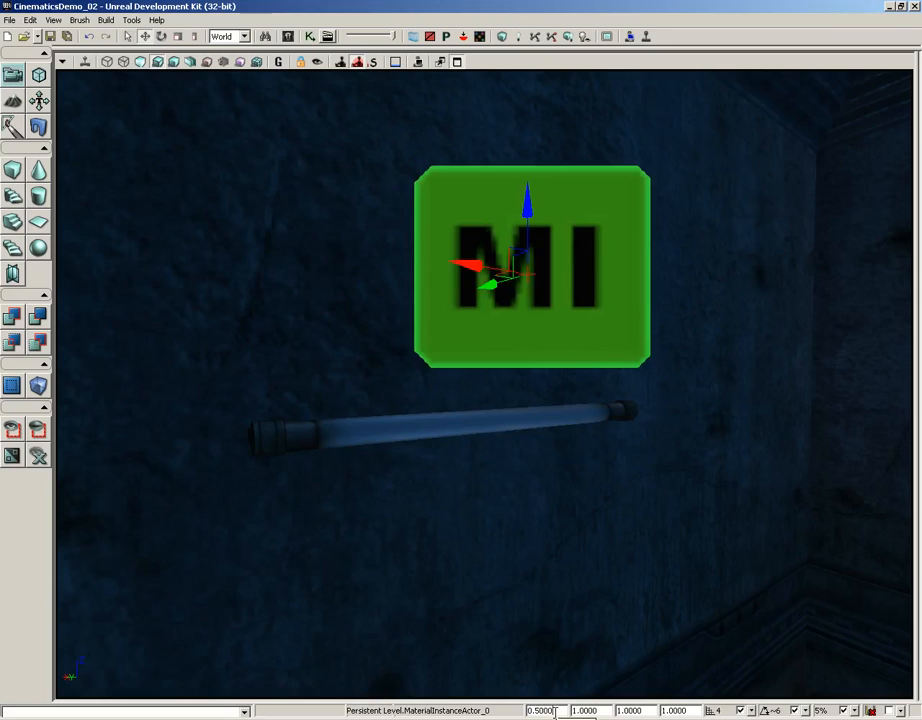
pyautogui.moveTo(559, 711); pyautogui.dragTo(514, 712)
pyautogui.write('.3')
pyautogui.press('Return')
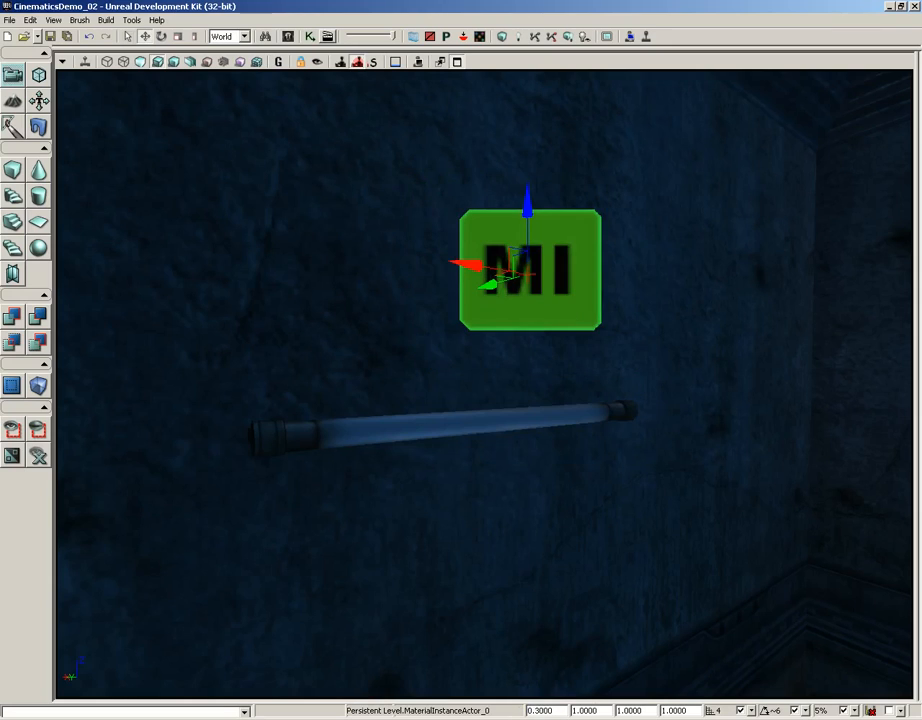
pyautogui.moveTo(559, 711); pyautogui.dragTo(527, 711)
pyautogui.write('.2')
pyautogui.press('Return')
# Step: Move the MaterialInstanceActor down so it sits just above the fluorescent light, in front of the wall
pyautogui.moveTo(737, 333); pyautogui.dragTo(685, 331)
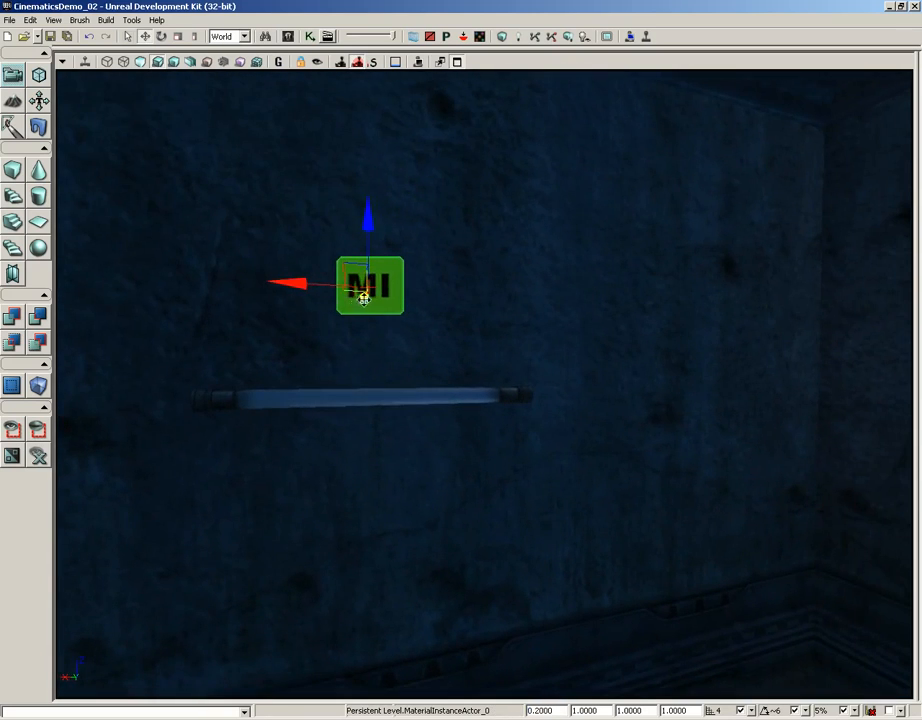
pyautogui.moveTo(362, 294); pyautogui.dragTo(350, 294)
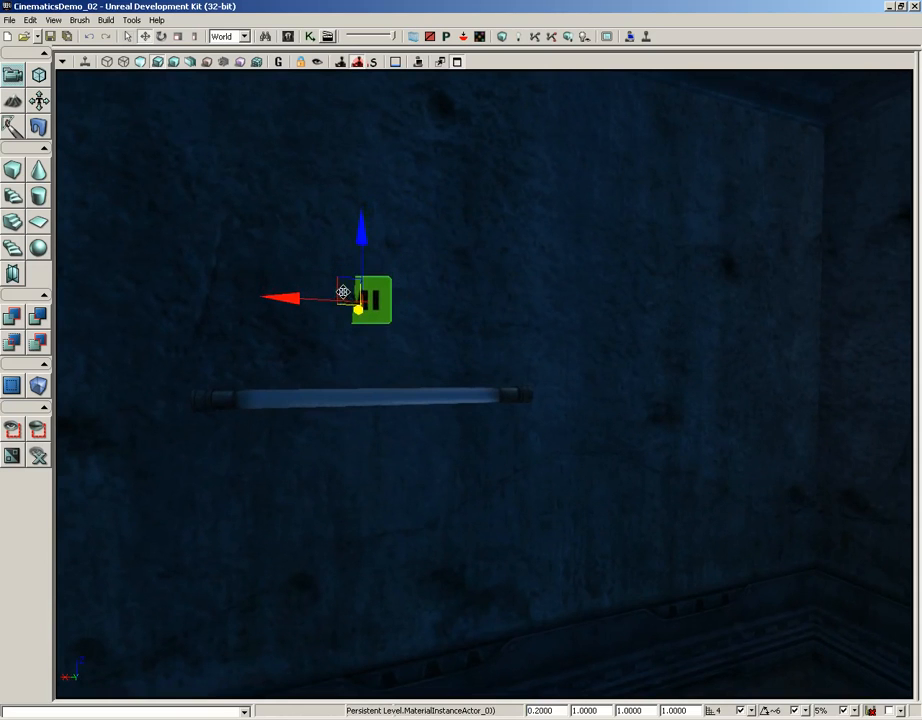
pyautogui.moveTo(364, 221); pyautogui.dragTo(364, 231)
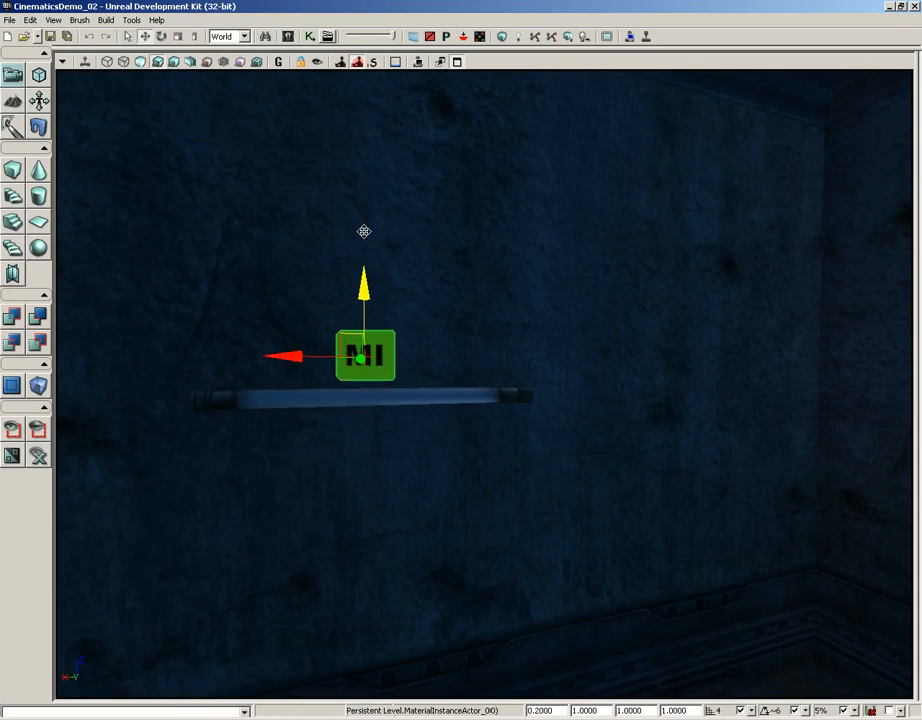
pyautogui.moveTo(486, 243); pyautogui.dragTo(387, 251)
pyautogui.moveTo(387, 251); pyautogui.dragTo(428, 249, button='middle')
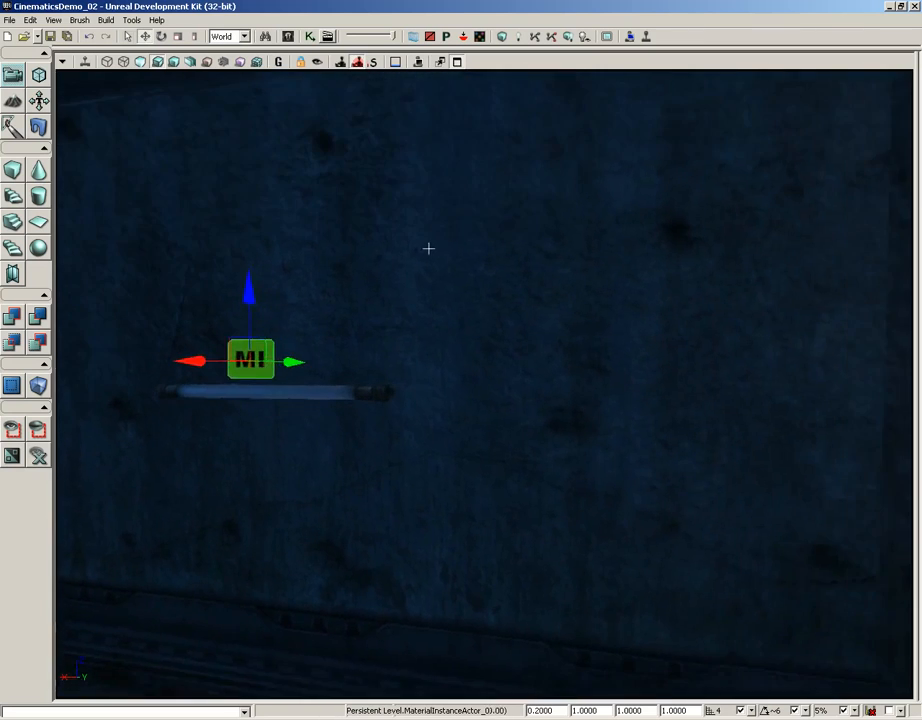
pyautogui.moveTo(428, 249); pyautogui.dragTo(366, 230)
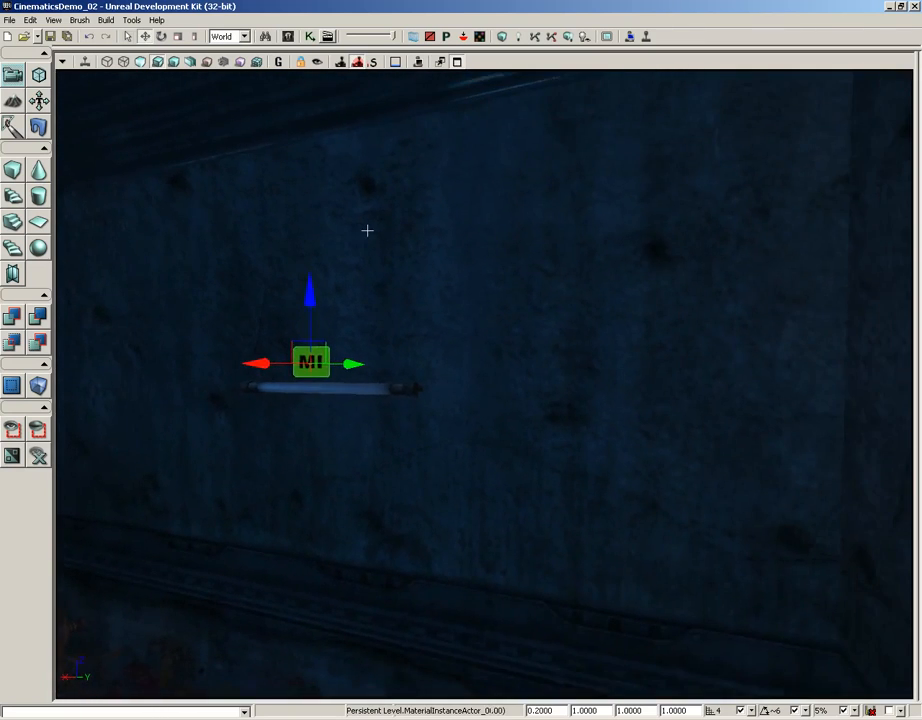
pyautogui.moveTo(366, 230); pyautogui.dragTo(319, 217, button='middle')
pyautogui.moveTo(319, 217); pyautogui.dragTo(352, 218, button='right')
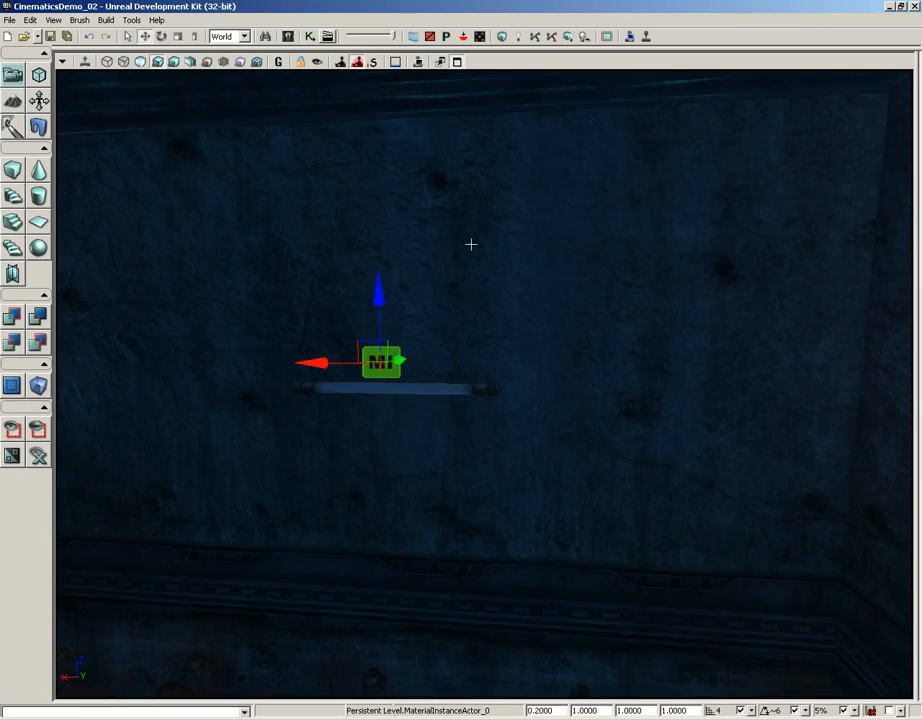
# Step: Open the Matinee from the Kismet sequence and add a new empty group named LightMaterial for the selected MaterialInstanceActor
pyautogui.click(310, 37)
pyautogui.click(487, 345)
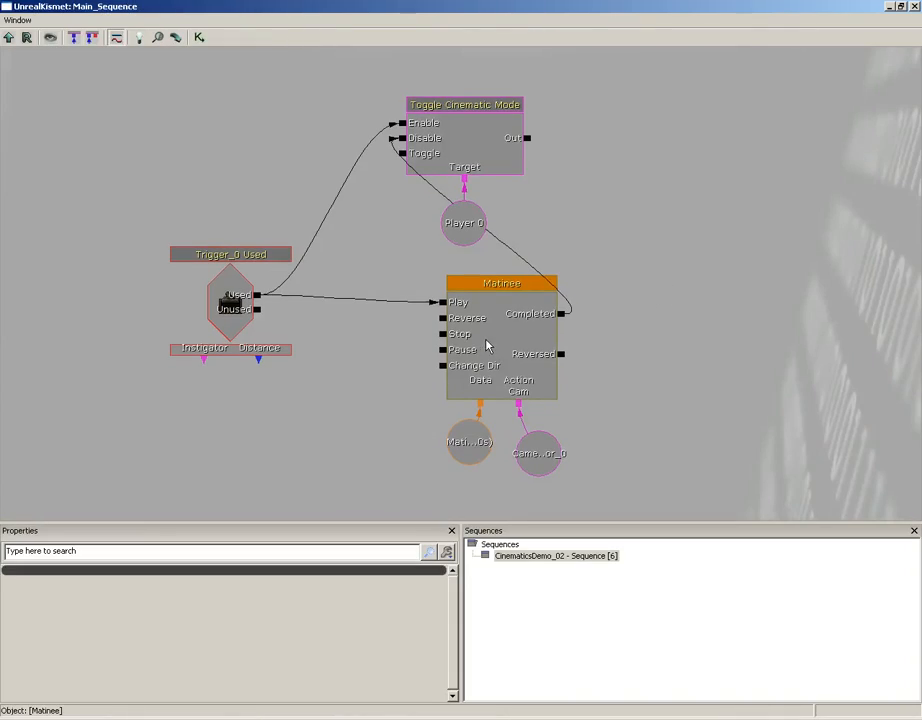
pyautogui.doubleClick(487, 345)
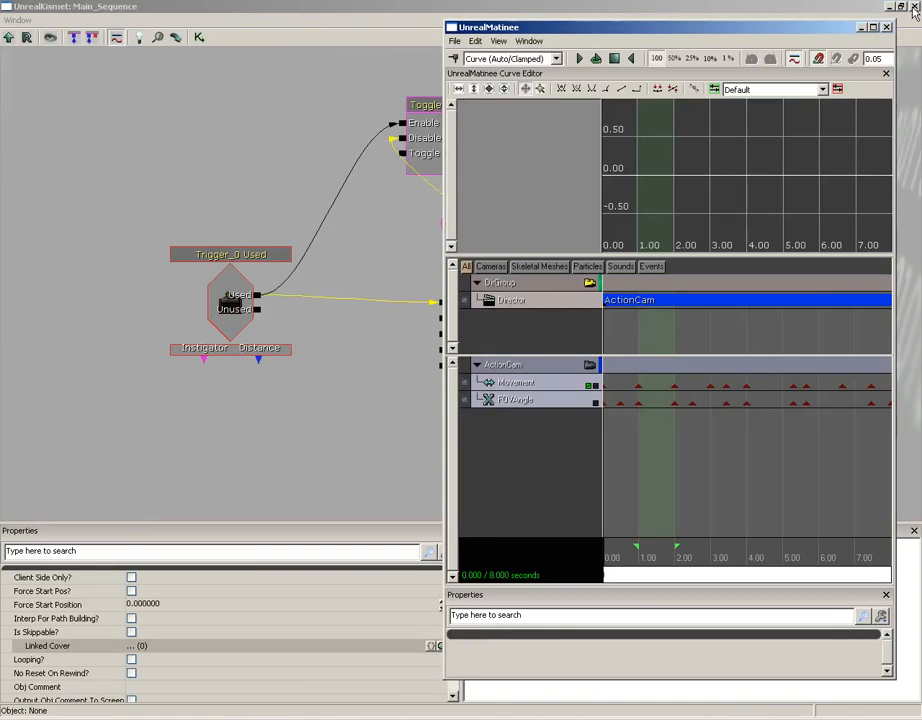
pyautogui.click(913, 7)
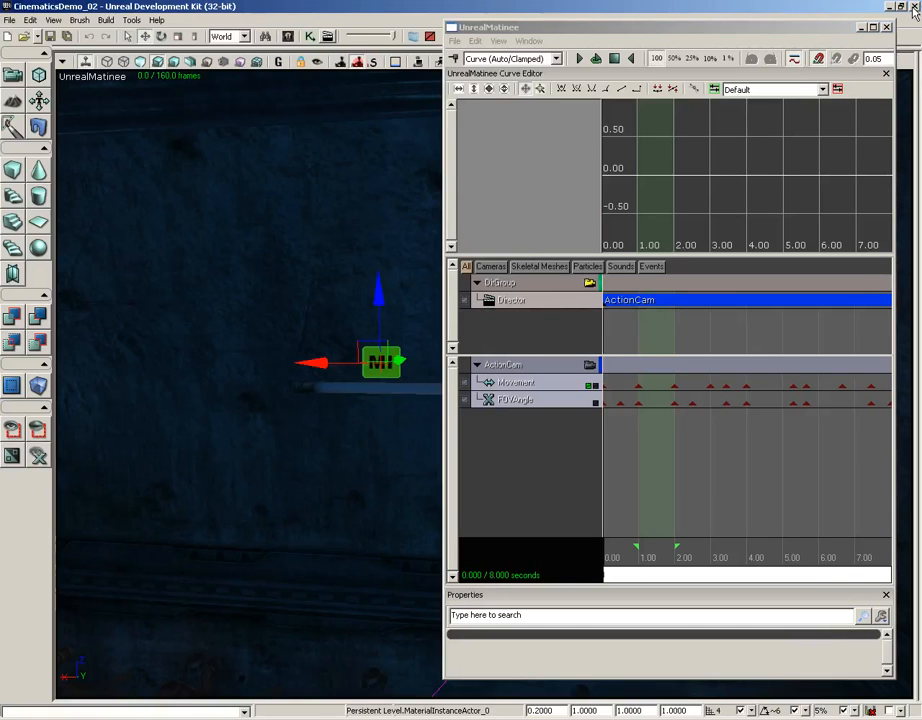
pyautogui.rightClick(506, 404)
pyautogui.click(532, 449)
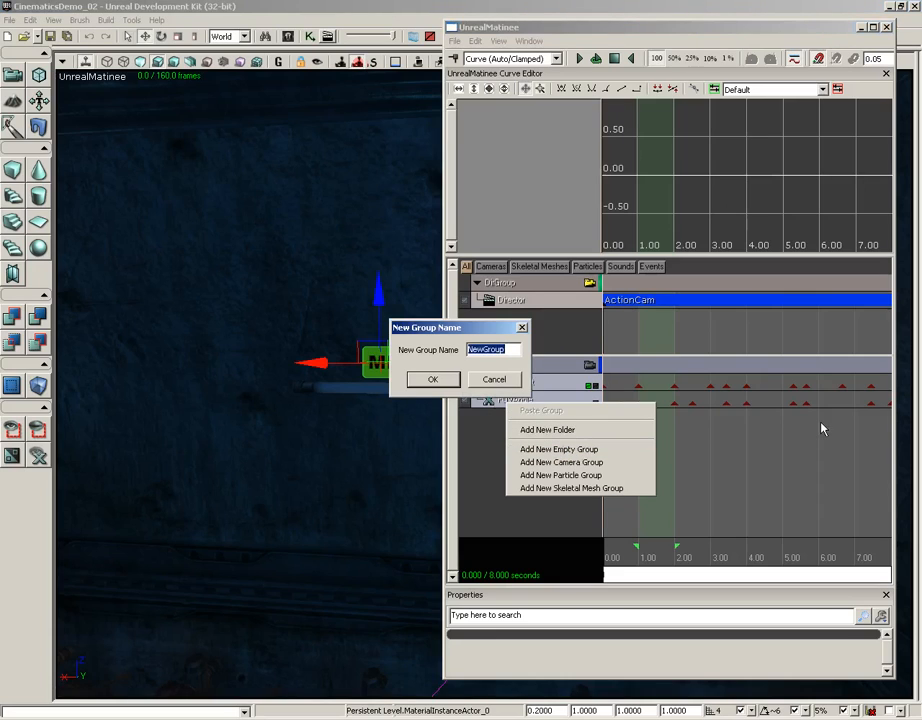
pyautogui.write('LightMaterial')
pyautogui.press('Return')
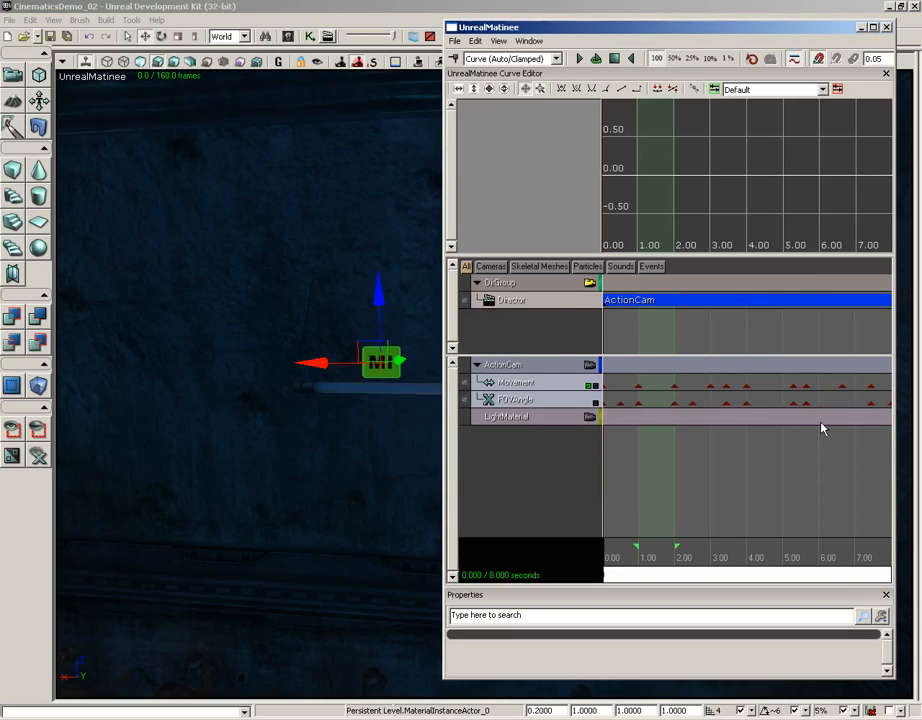
# Step: In Kismet, move the MaterialInstanceActor variable below the Matinee node, clear of the node and beside the camera variable
pyautogui.click(310, 36)
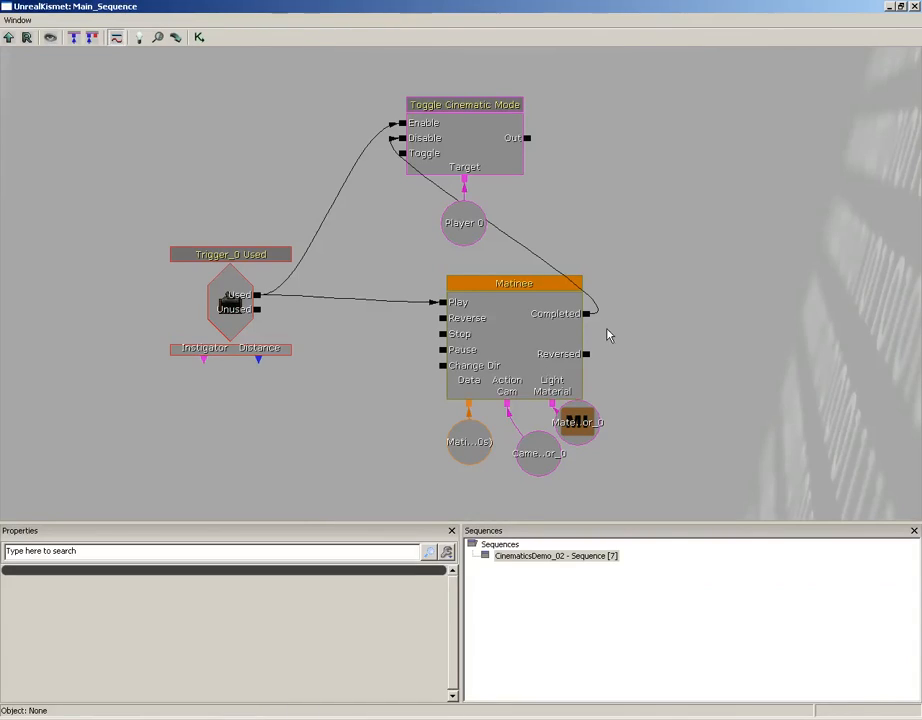
pyautogui.click(579, 418)
pyautogui.keyDown('ctrl'); pyautogui.moveTo(579, 418); pyautogui.dragTo(597, 450); pyautogui.keyUp('ctrl')
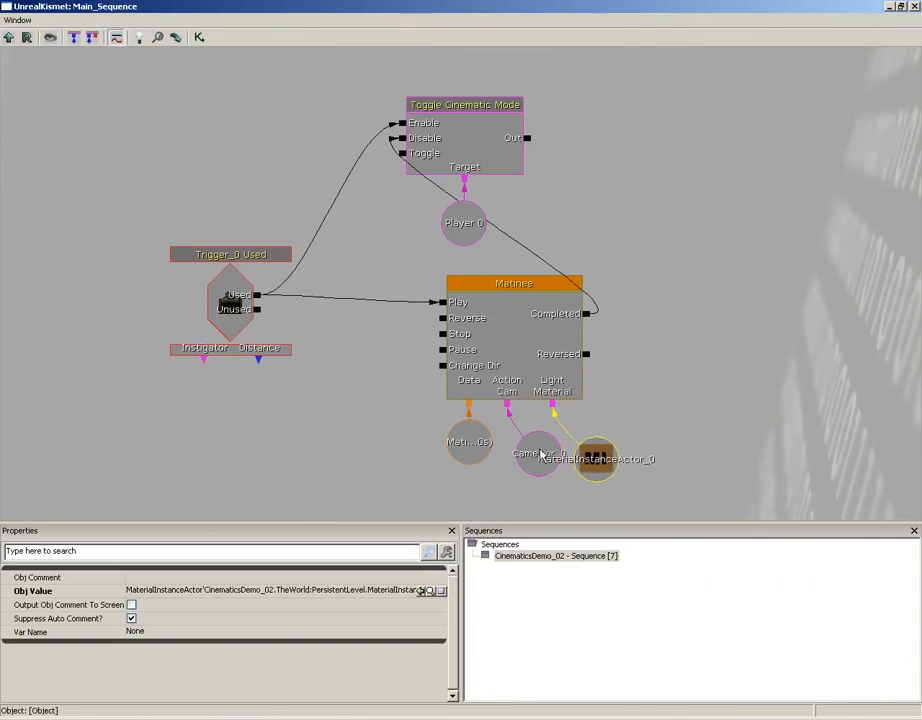
# Step: Move the camera variable in Kismet down and away from the MaterialInstanceActor variable, and close Kismet
pyautogui.click(541, 455)
pyautogui.keyDown('ctrl'); pyautogui.moveTo(541, 455); pyautogui.dragTo(528, 467); pyautogui.keyUp('ctrl')
pyautogui.click(592, 468)
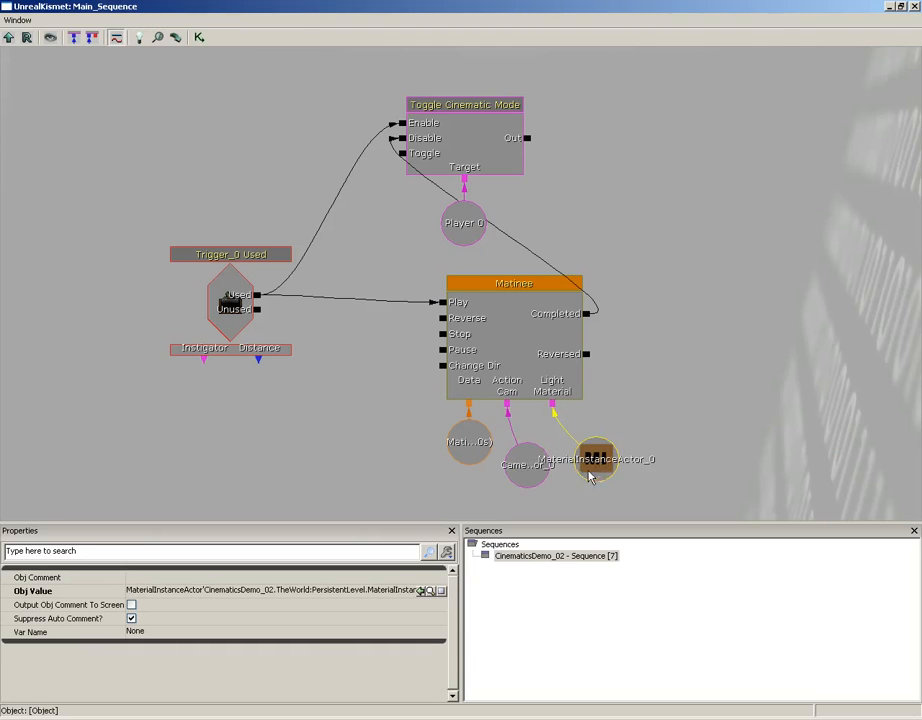
pyautogui.click(914, 6)
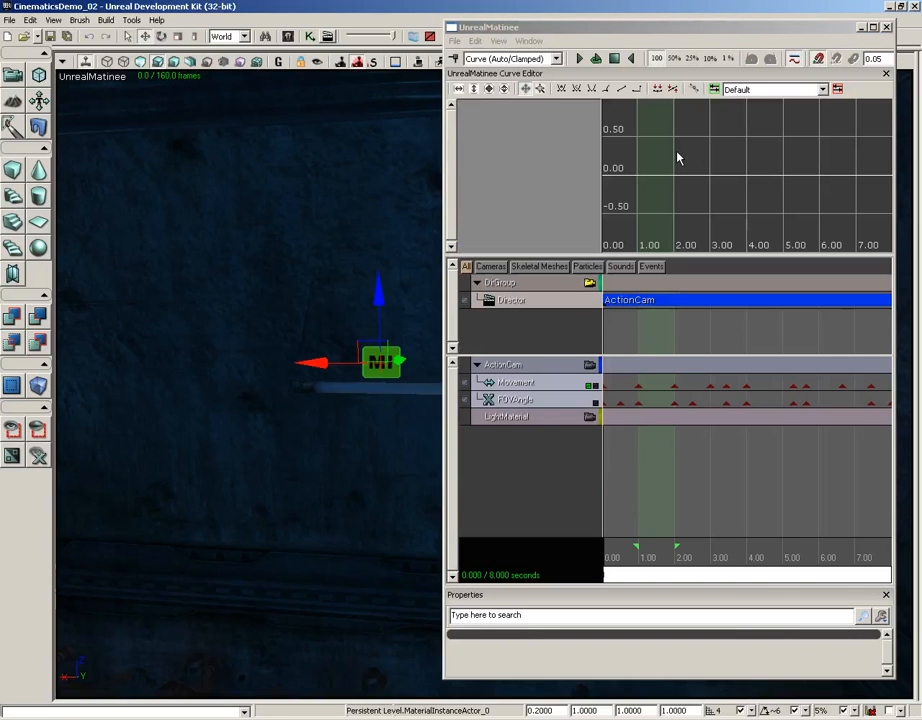
# Step: Add a new Vector Material Param track to the LightMaterial group
pyautogui.click(533, 423)
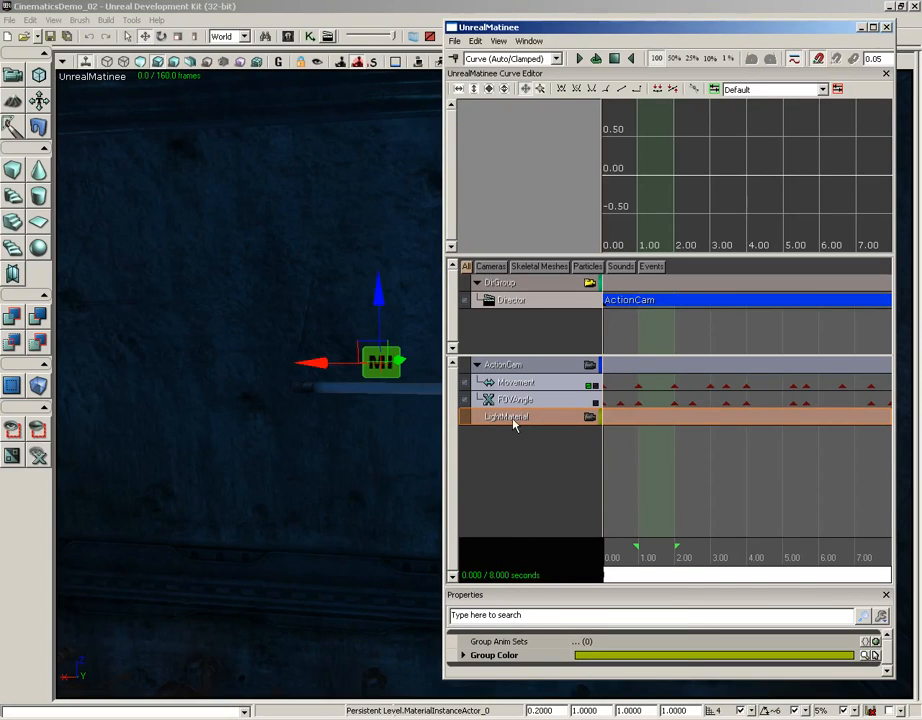
pyautogui.rightClick(515, 424)
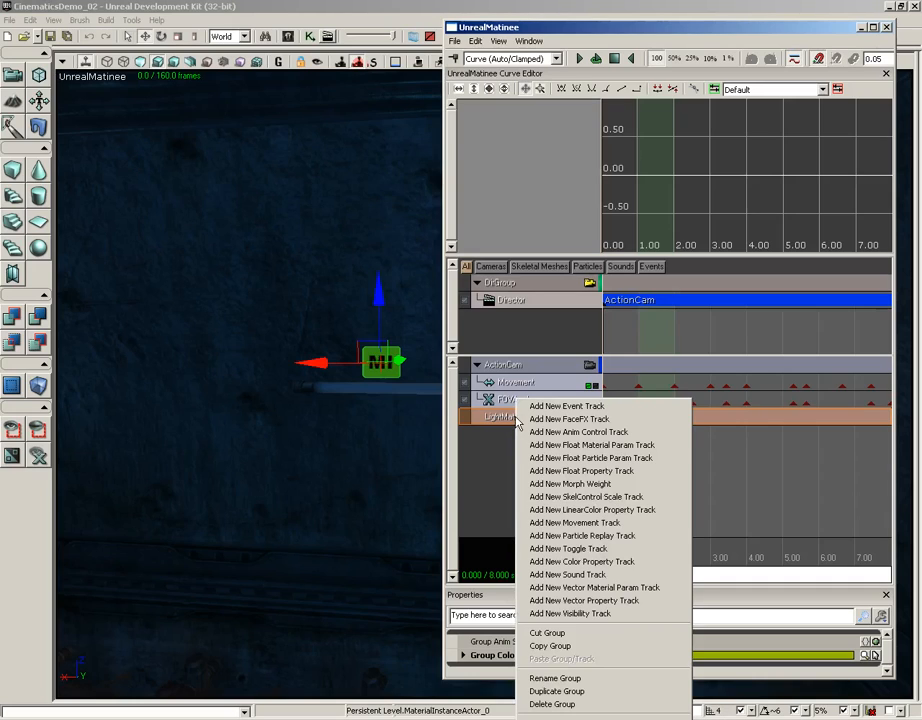
pyautogui.click(600, 588)
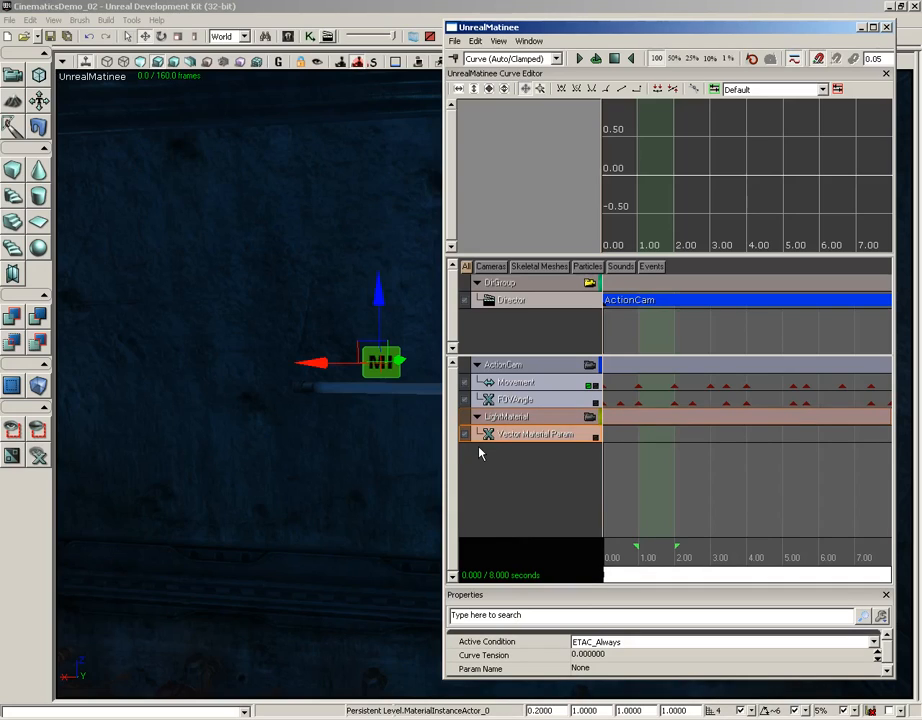
# Step: Assign the FluorescentLight_INST material instance as the Mat Inst of the MaterialInstanceActor above the fluorescent light, and close its properties
pyautogui.click(396, 368)
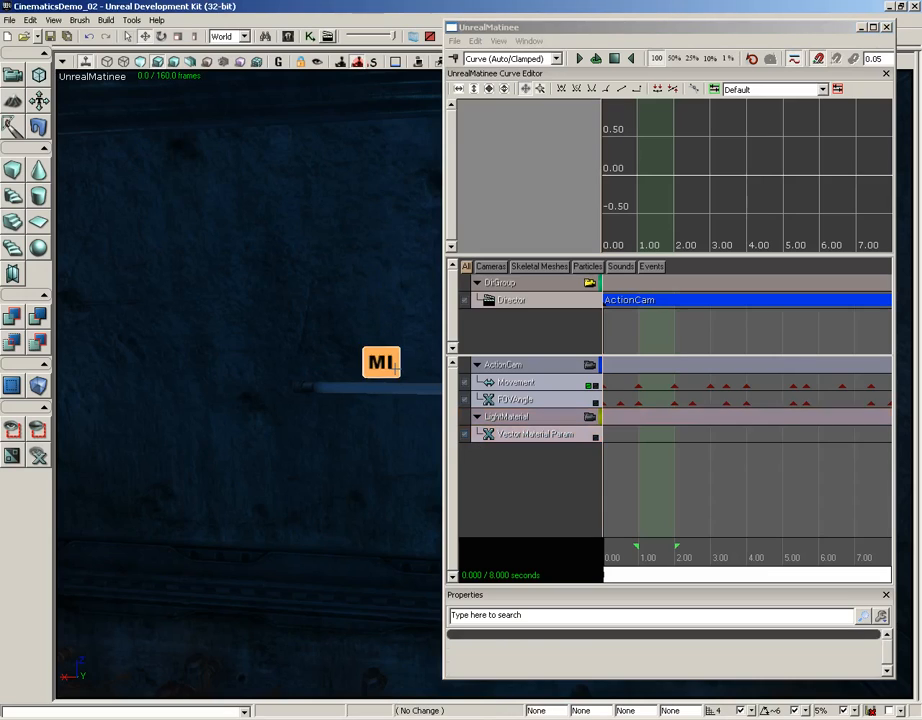
pyautogui.click(394, 370)
pyautogui.click(389, 381)
pyautogui.click(374, 388)
pyautogui.moveTo(338, 416); pyautogui.dragTo(338, 369)
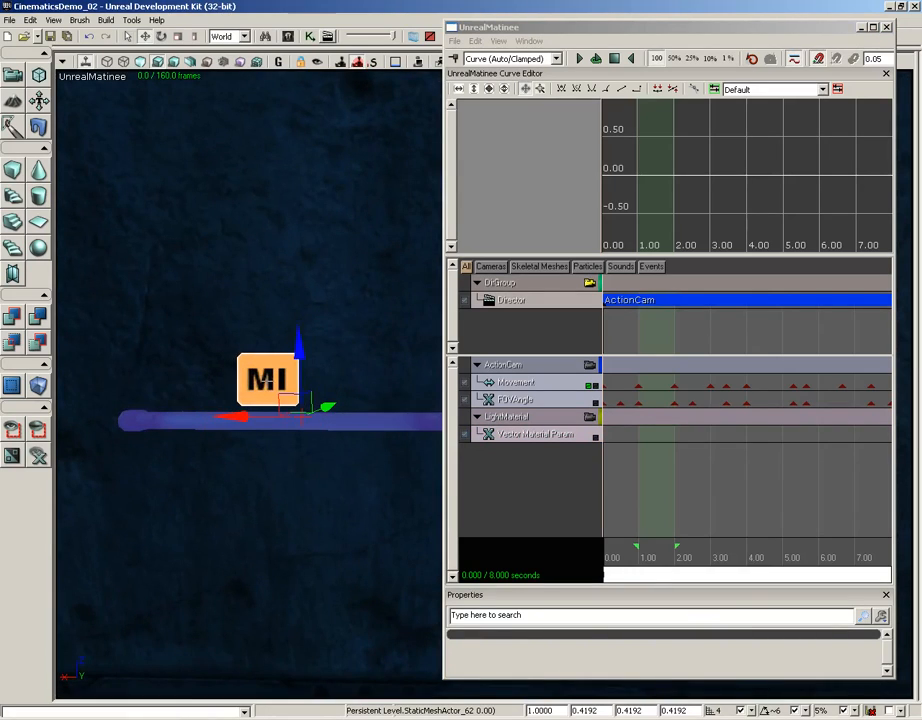
pyautogui.click(268, 382)
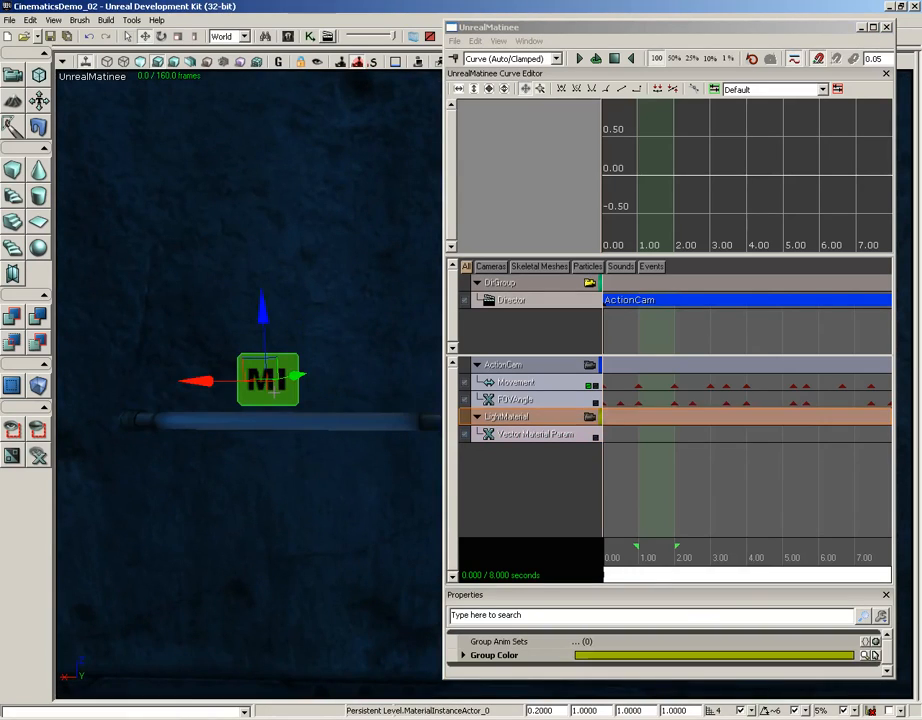
pyautogui.press('F4')
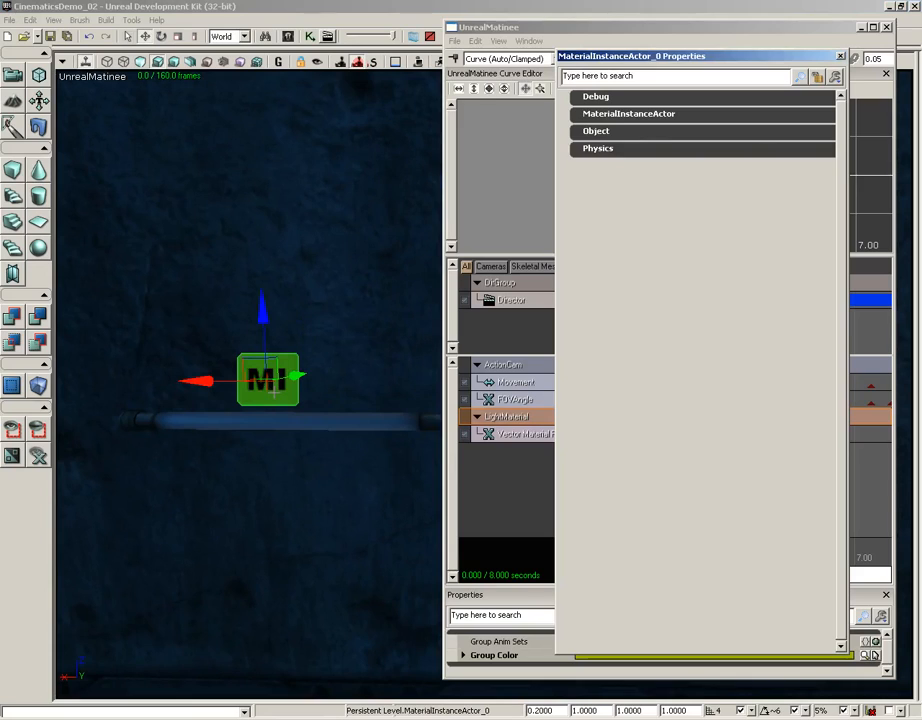
pyautogui.click(613, 118)
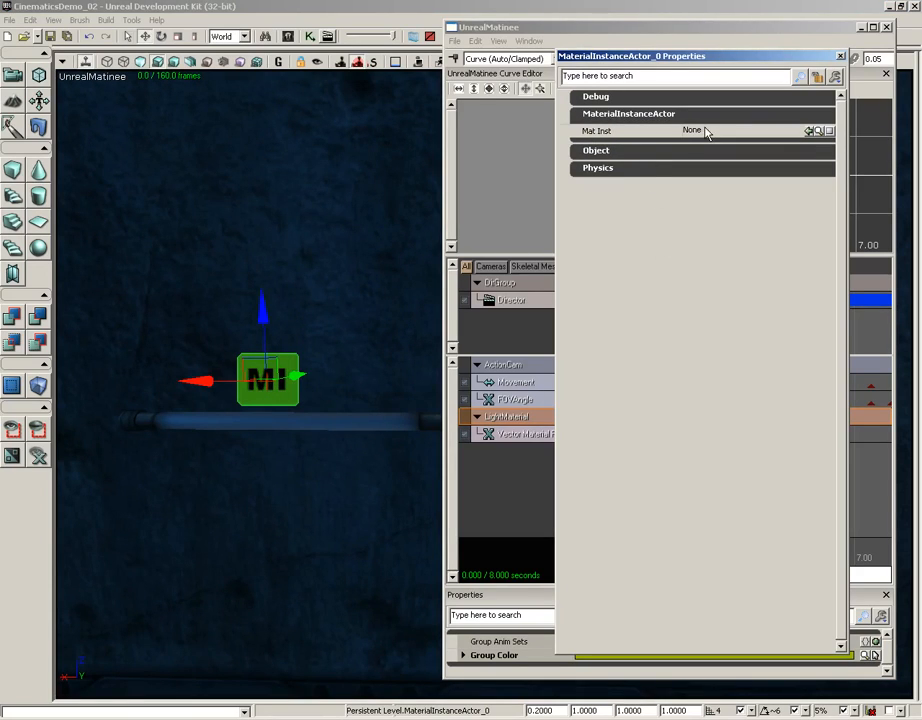
pyautogui.click(290, 38)
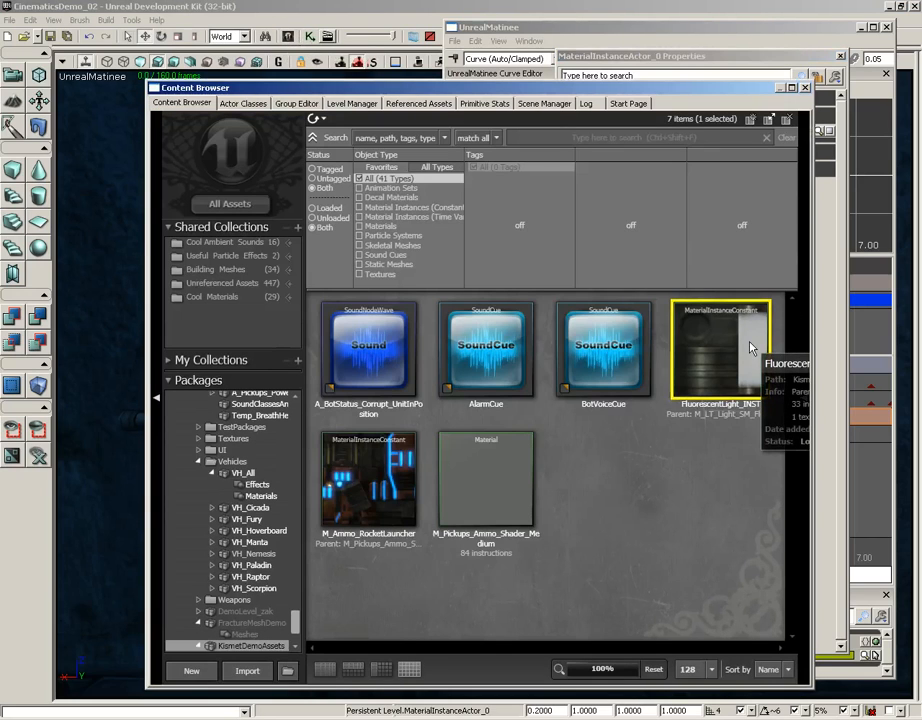
pyautogui.click(804, 87)
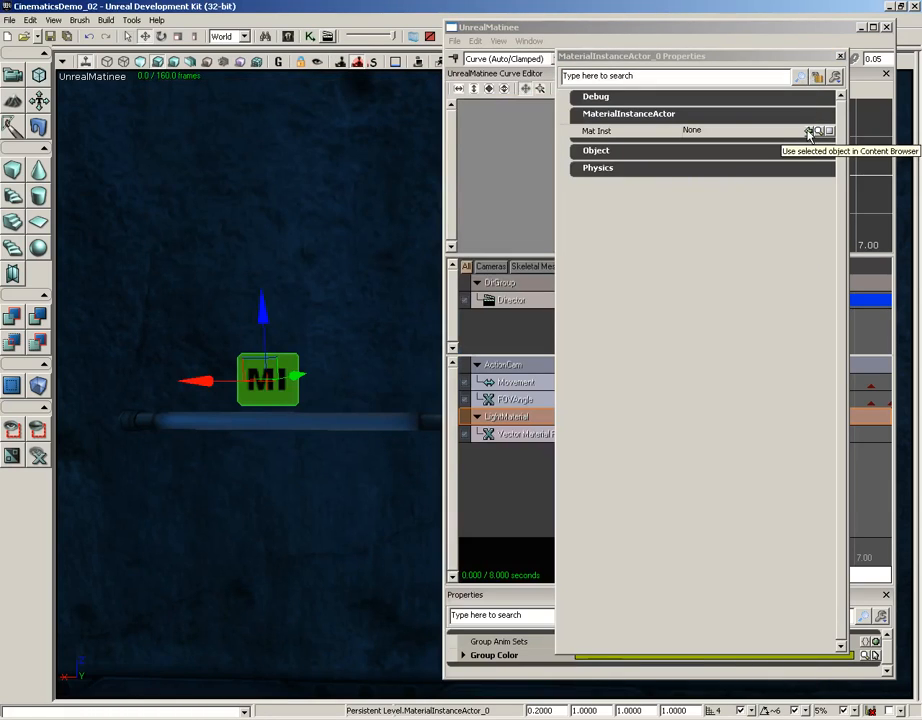
pyautogui.click(810, 131)
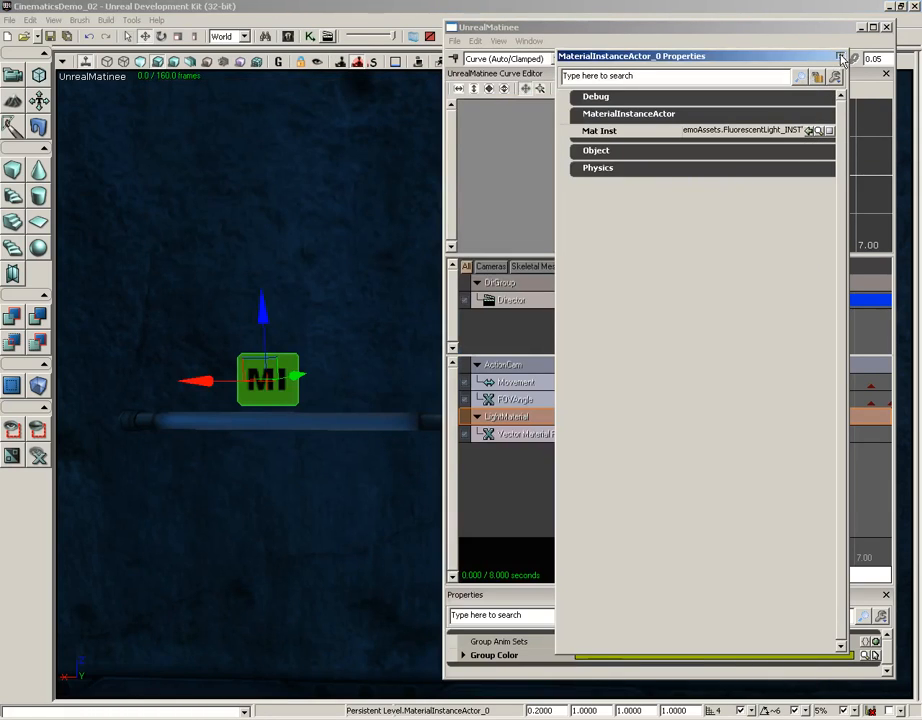
pyautogui.click(840, 56)
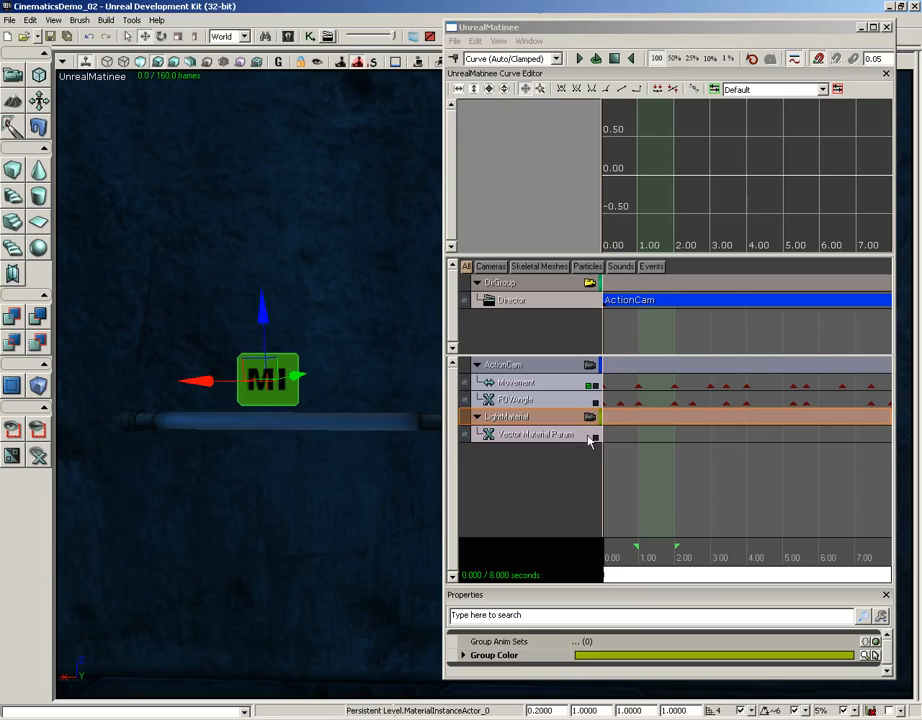
# Step: Look through the ActionCam group at about 1.76 seconds and restore the perspective viewport to the multi-view layout
pyautogui.click(535, 436)
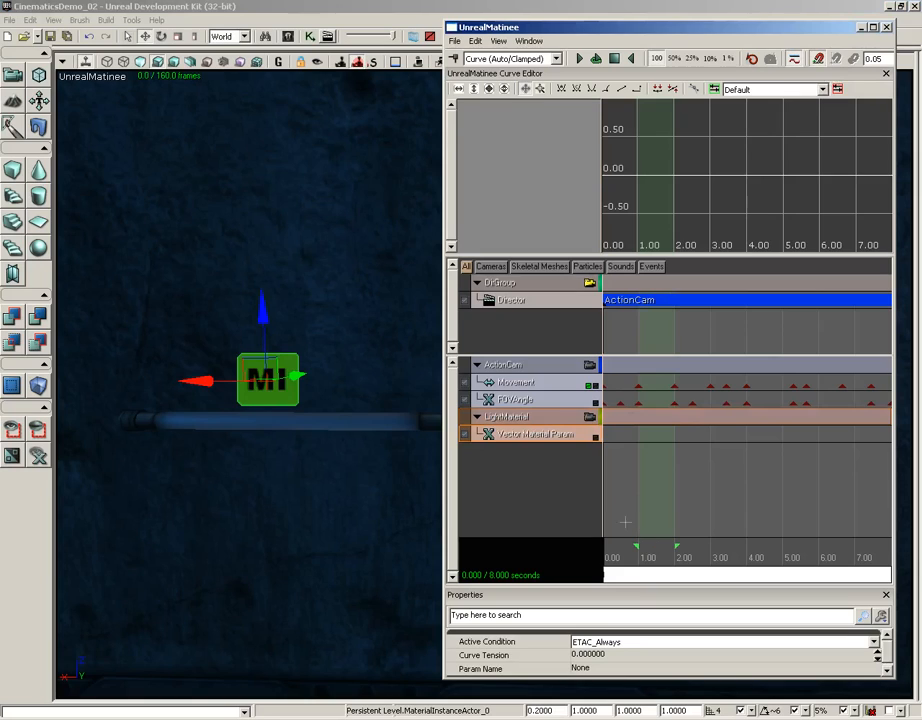
pyautogui.moveTo(638, 486); pyautogui.dragTo(658, 486)
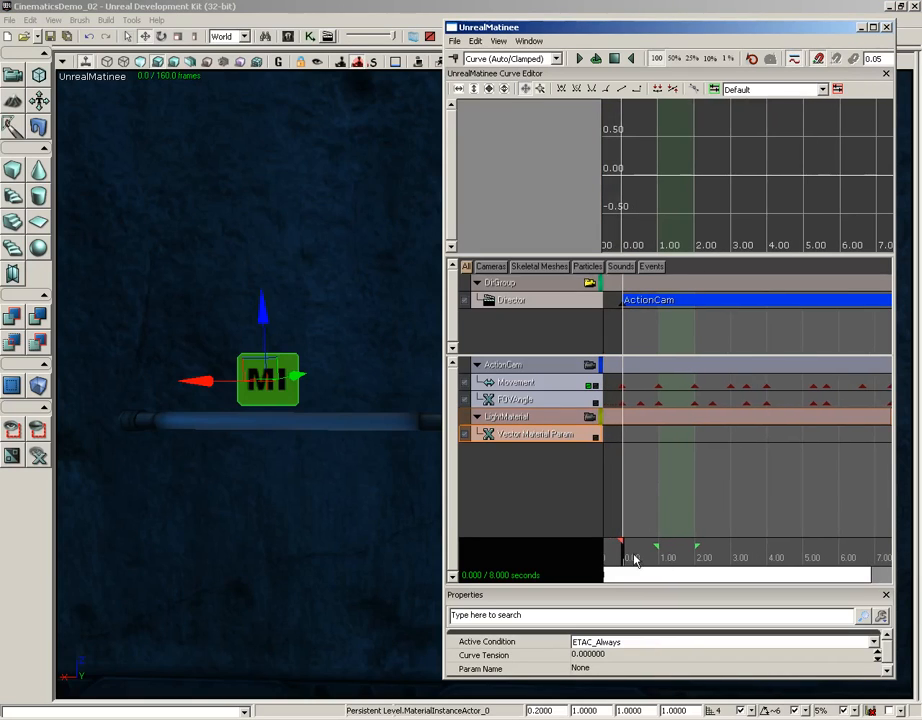
pyautogui.click(589, 366)
pyautogui.moveTo(622, 556); pyautogui.dragTo(686, 557)
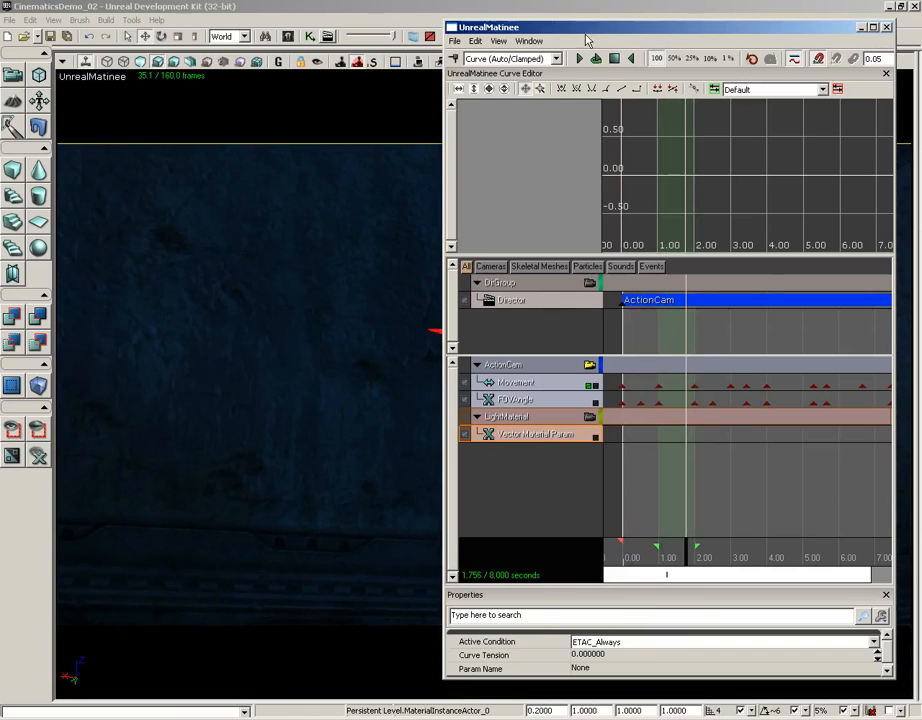
pyautogui.moveTo(587, 38); pyautogui.dragTo(683, 38)
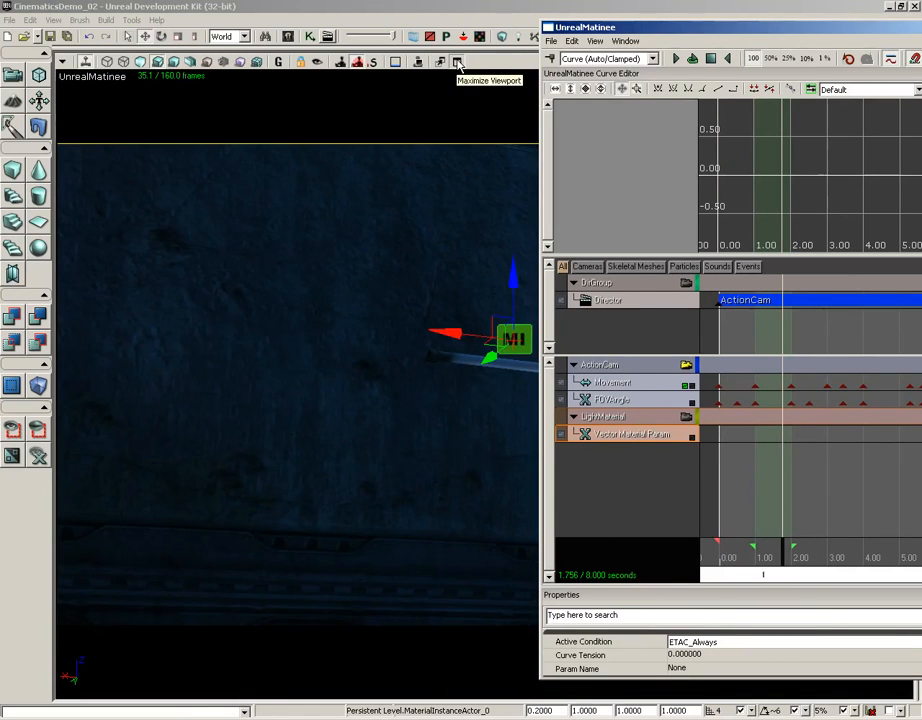
pyautogui.click(458, 62)
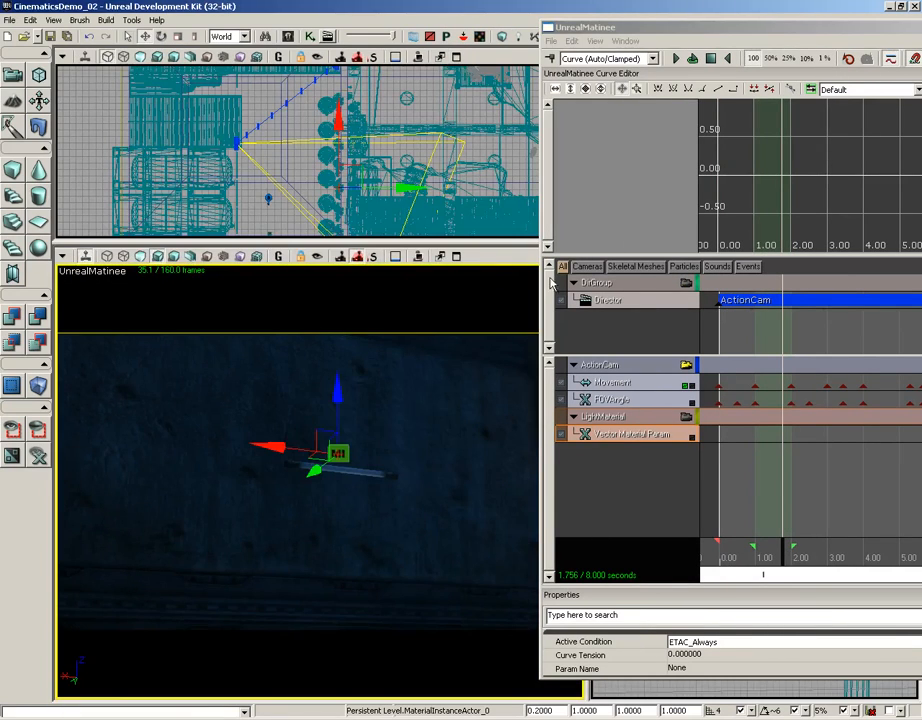
# Step: Add a key to the Vector Material Param track at 1.00 second
pyautogui.moveTo(779, 552)
pyautogui.mouseDown()
pyautogui.moveTo(745, 551)
pyautogui.moveTo(792, 551)
pyautogui.moveTo(766, 552)
pyautogui.mouseUp()
pyautogui.scroll(7, 784, 500)
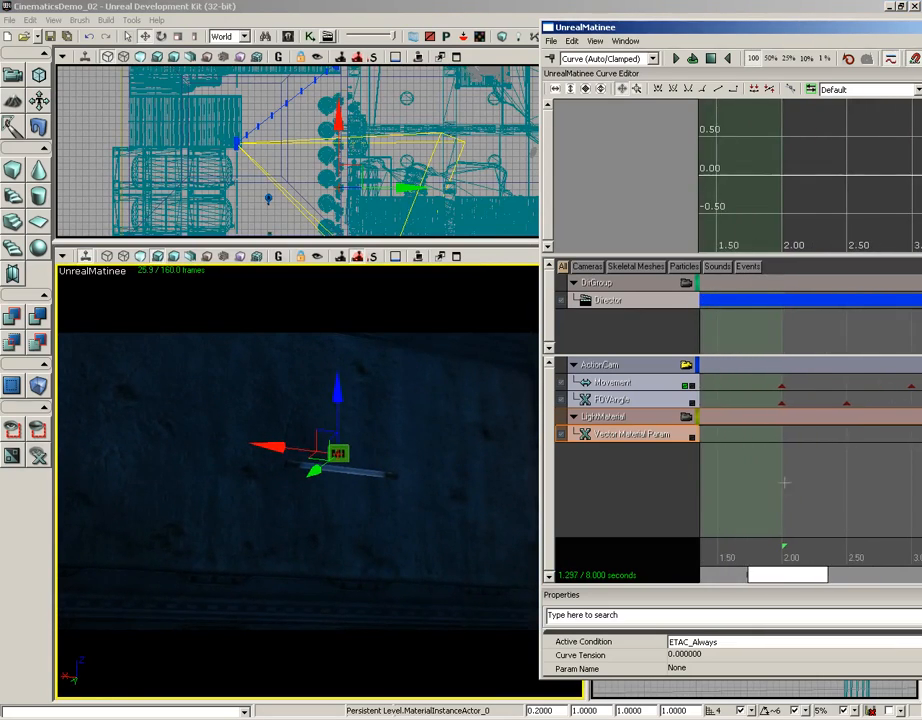
pyautogui.moveTo(758, 480); pyautogui.dragTo(805, 475)
pyautogui.moveTo(585, 27); pyautogui.dragTo(335, 27)
pyautogui.scroll(3, 556, 480)
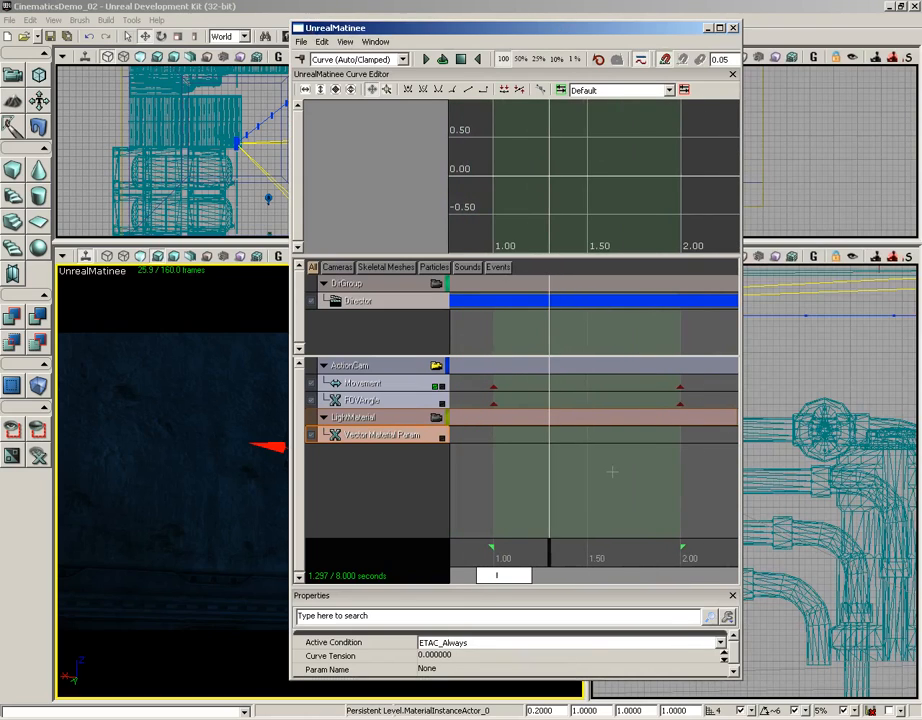
pyautogui.scroll(2, 612, 472)
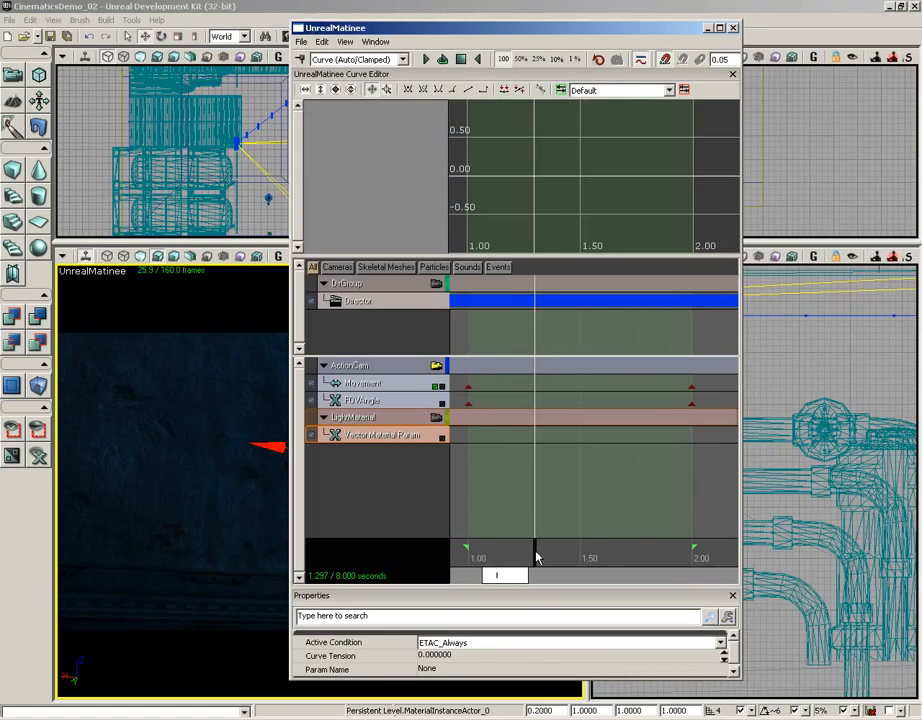
pyautogui.moveTo(536, 553); pyautogui.dragTo(468, 553)
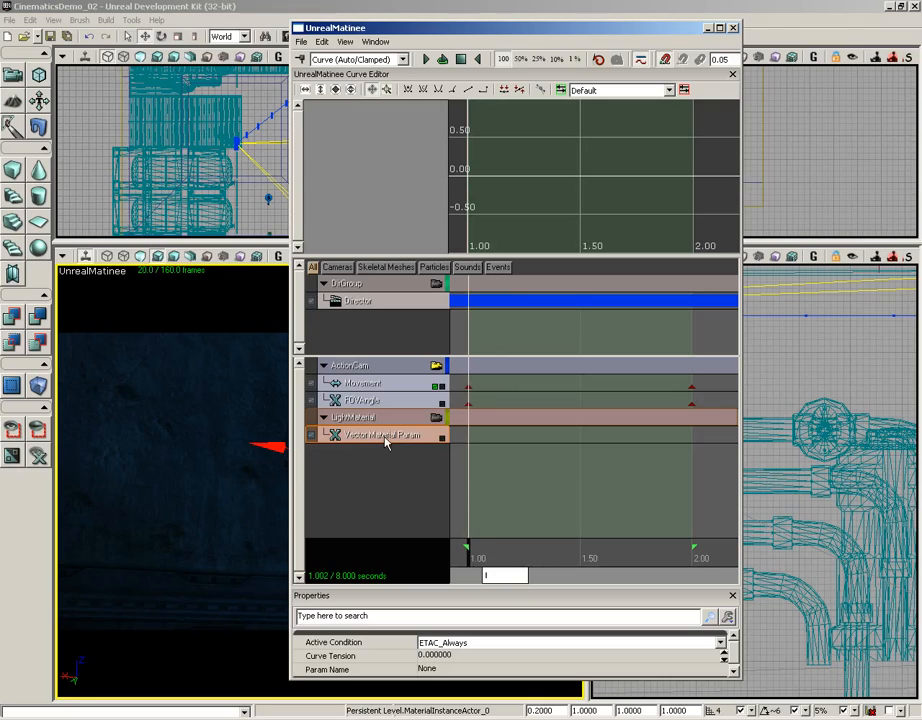
pyautogui.press('Return')
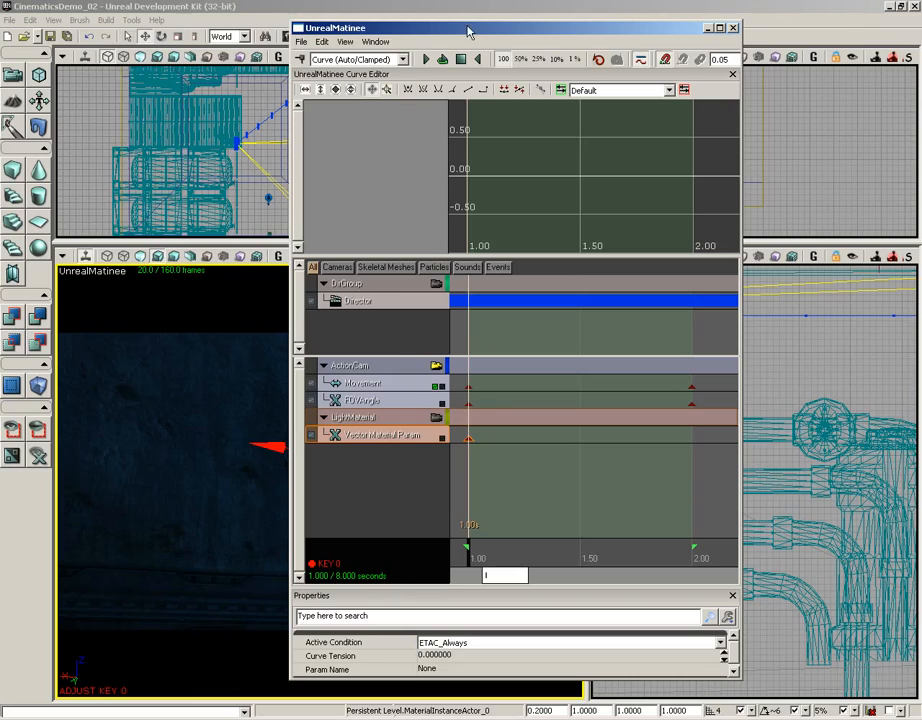
# Step: Add a second key to the Vector Material Param track at 1.15 seconds
pyautogui.moveTo(467, 28); pyautogui.dragTo(578, 18)
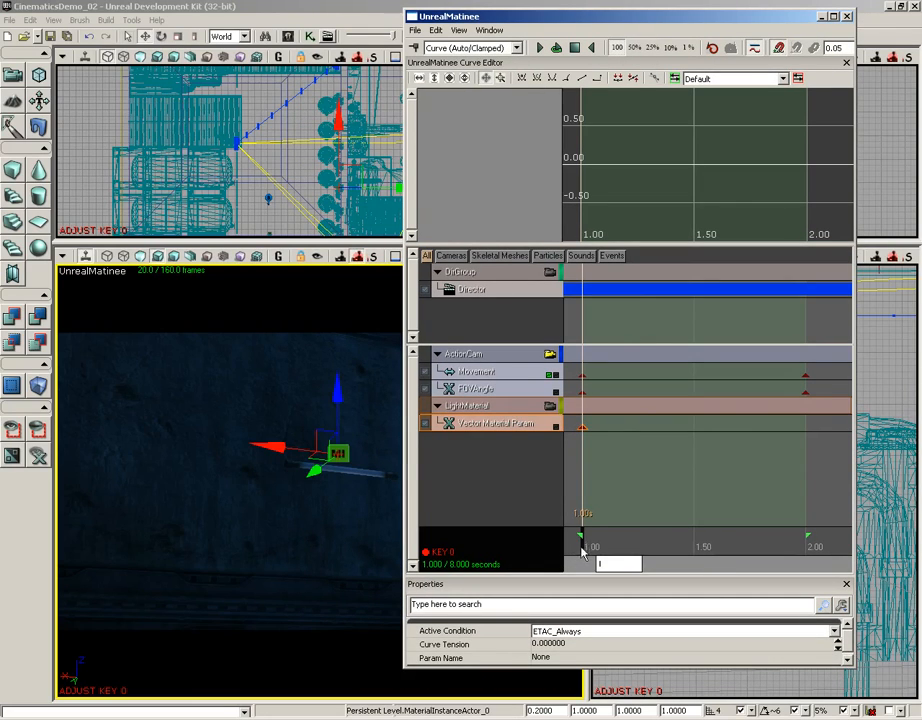
pyautogui.moveTo(583, 549); pyautogui.dragTo(618, 551)
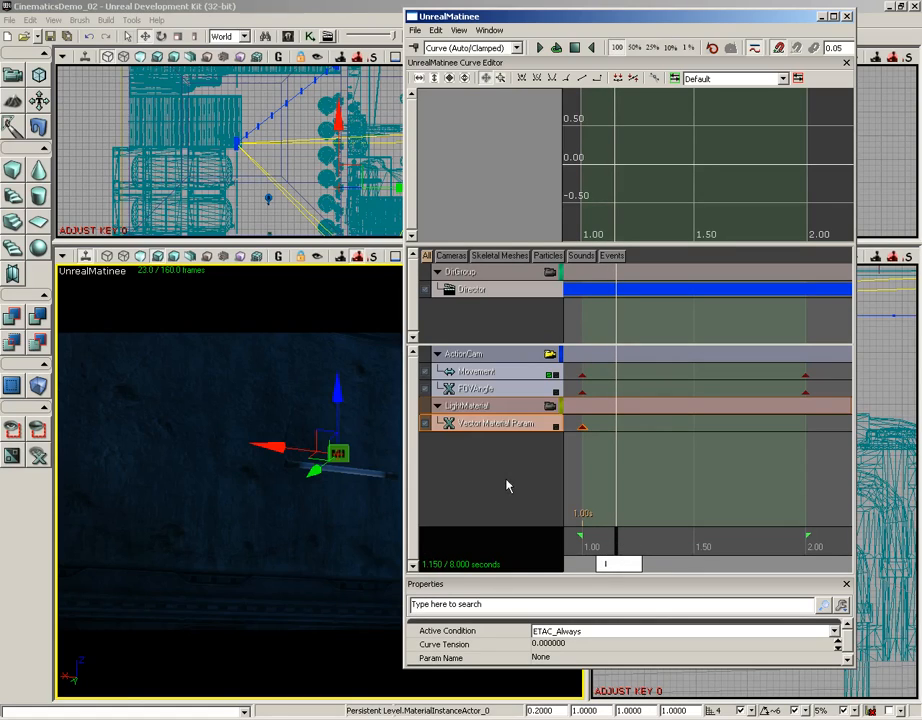
pyautogui.press('Return')
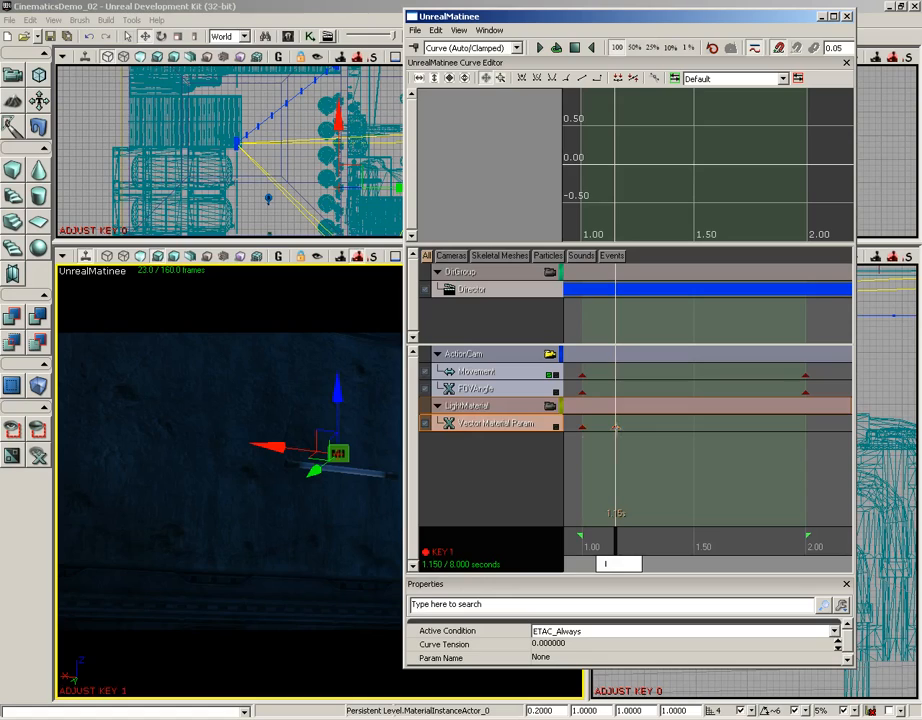
pyautogui.rightClick(616, 427)
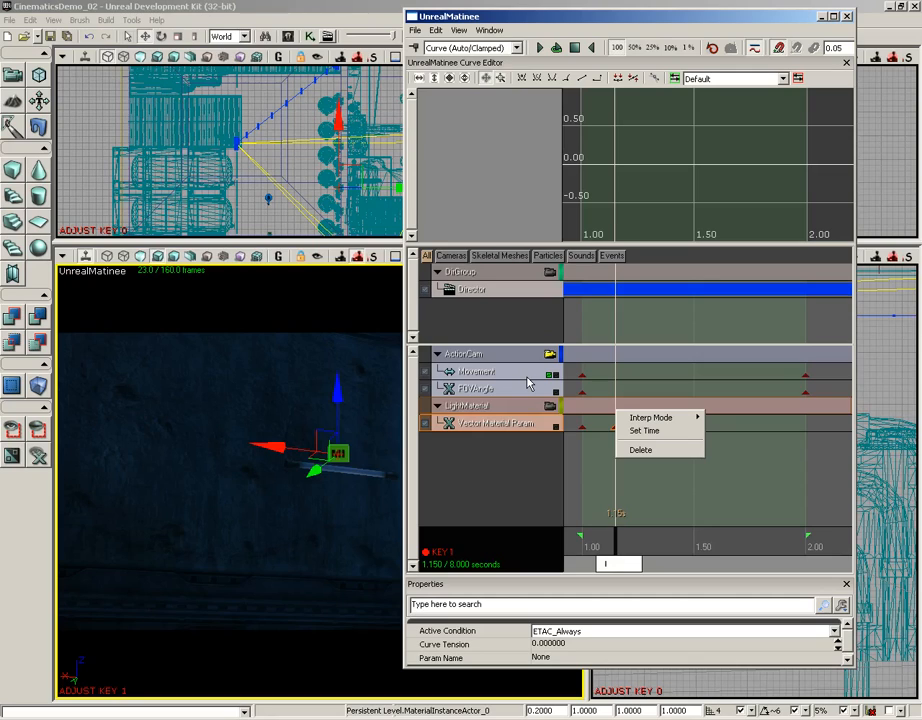
pyautogui.click(461, 427)
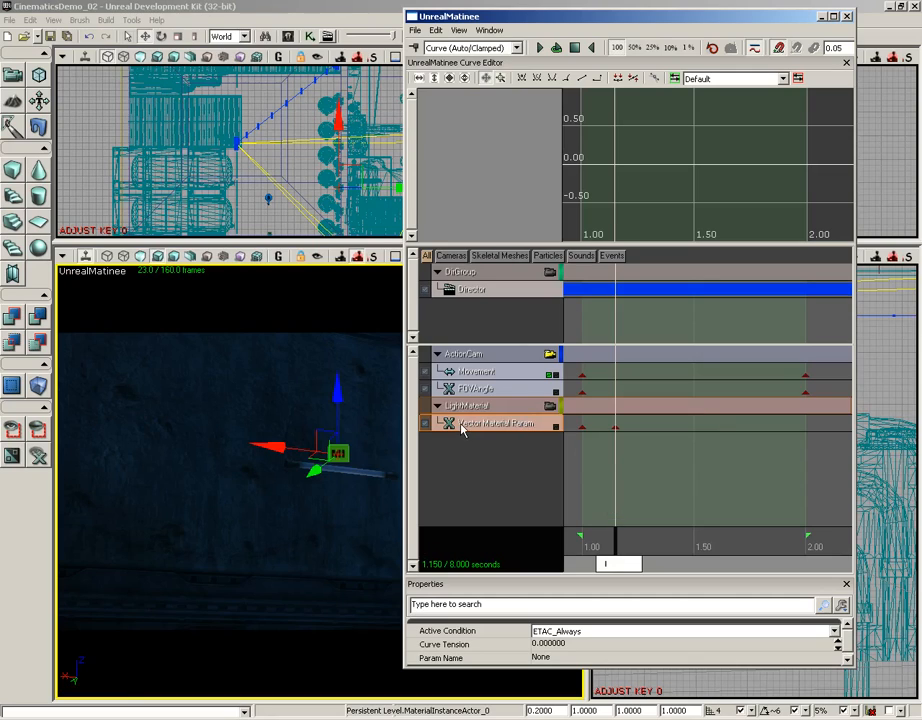
# Step: Show the Vector Material Param track in the Curve Editor and hide its green and blue curves
pyautogui.click(556, 427)
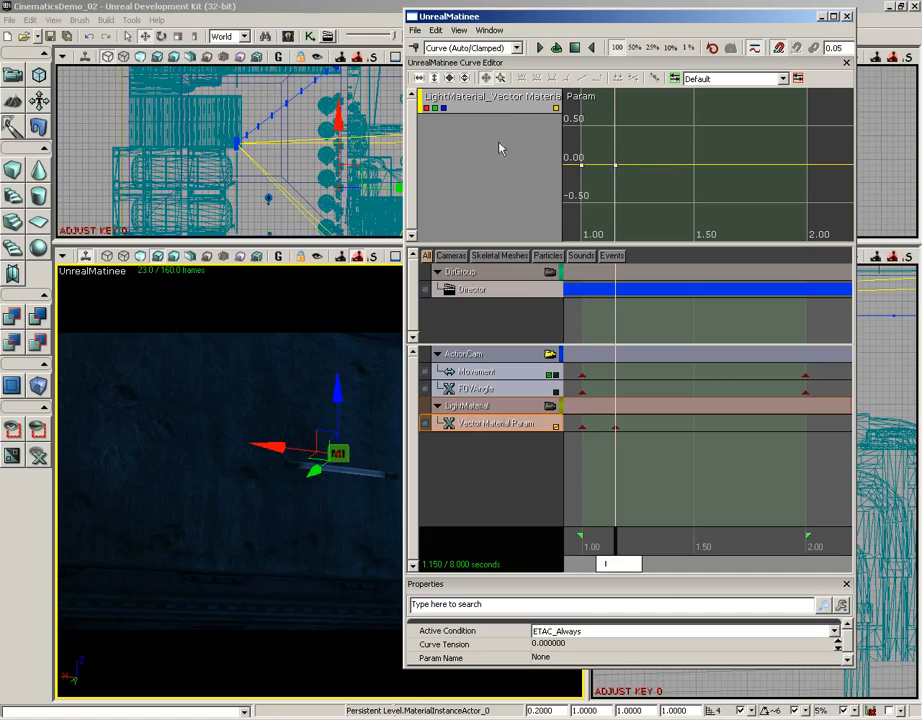
pyautogui.scroll(3, 616, 170)
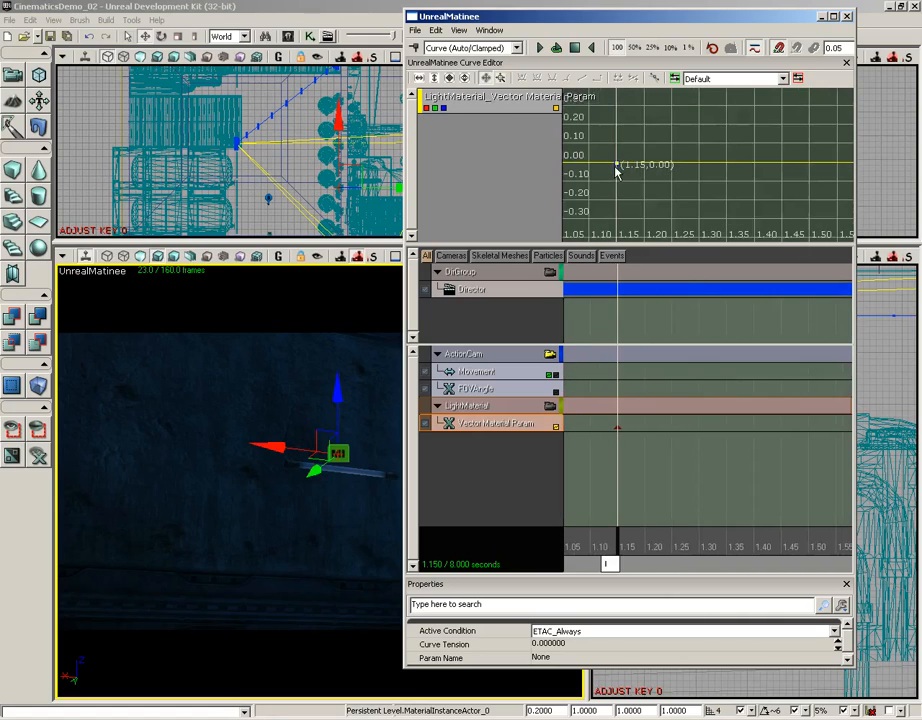
pyautogui.scroll(3, 656, 184)
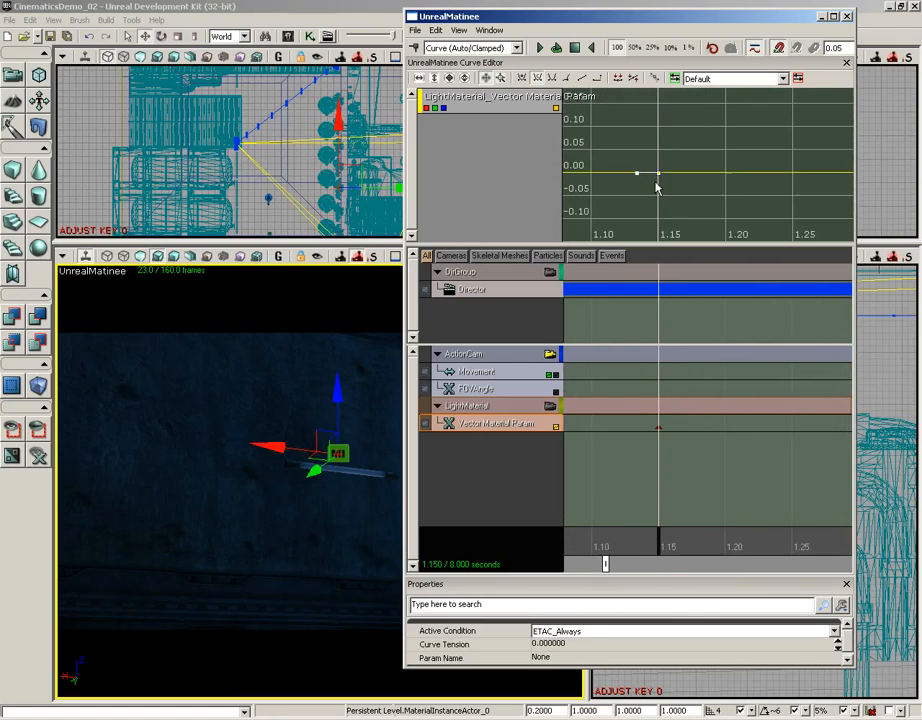
pyautogui.scroll(-1, 656, 184)
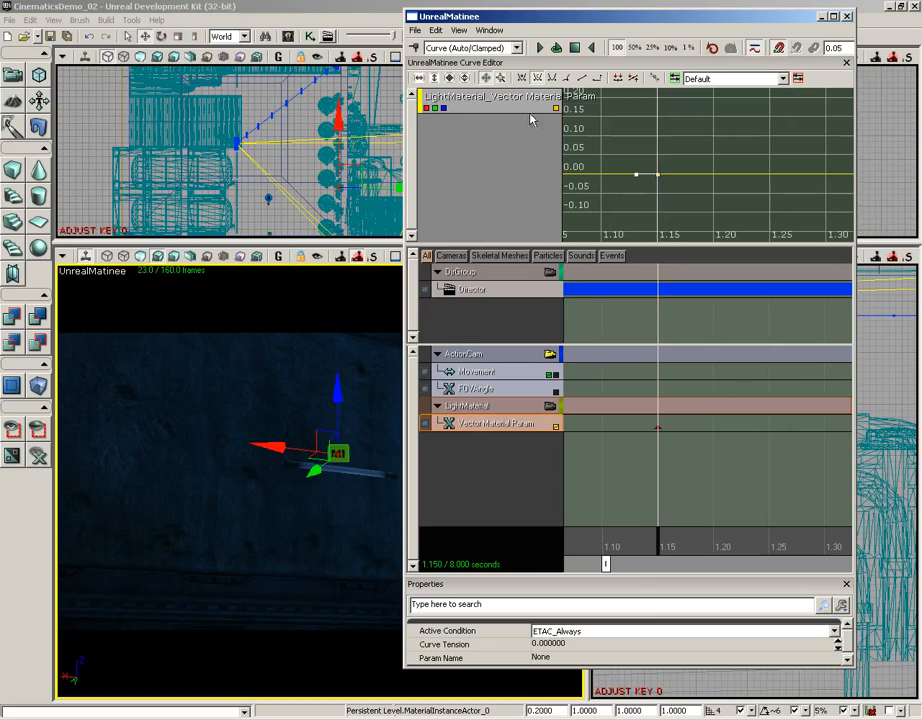
pyautogui.click(437, 108)
pyautogui.click(442, 108)
# Step: Set the red curve's key at 1.15 seconds to a value of 1.15 and check the resulting curve
pyautogui.moveTo(660, 177)
pyautogui.click(658, 177)
pyautogui.rightClick(660, 177)
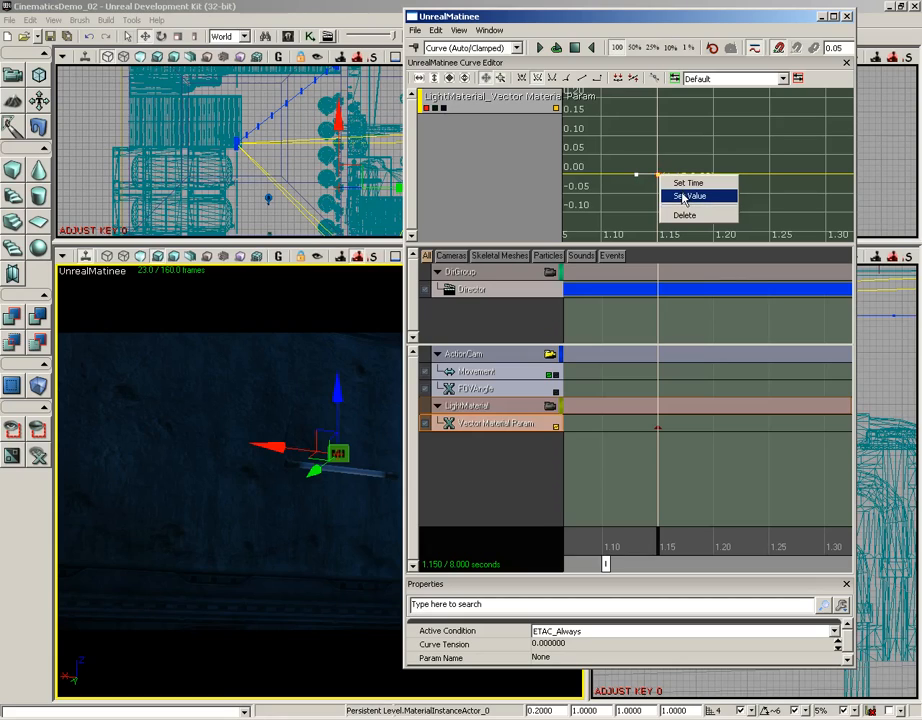
pyautogui.click(684, 196)
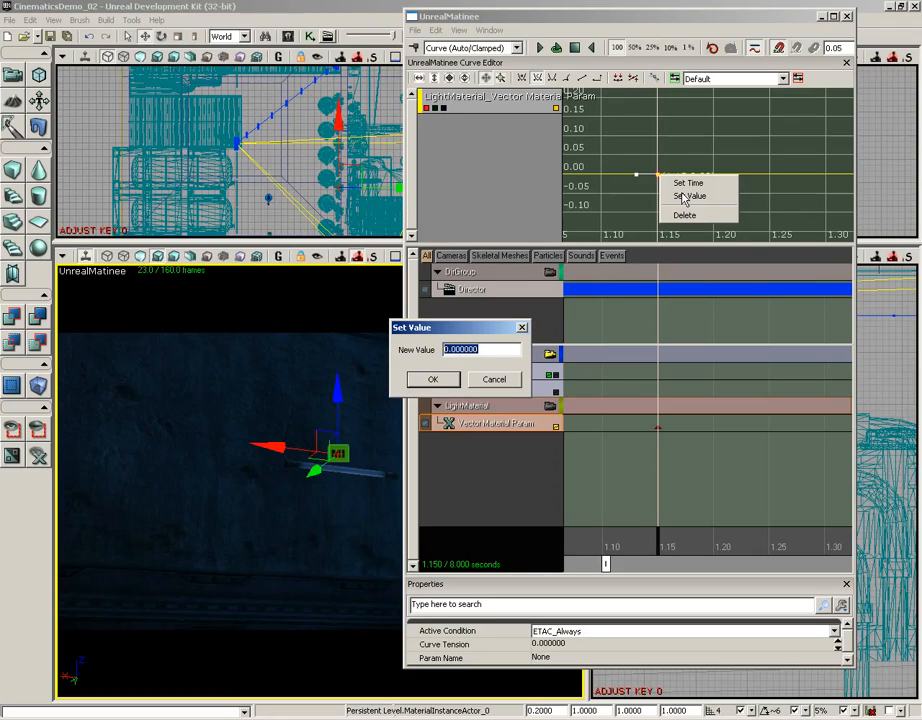
pyautogui.write('1.15')
pyautogui.press('Return')
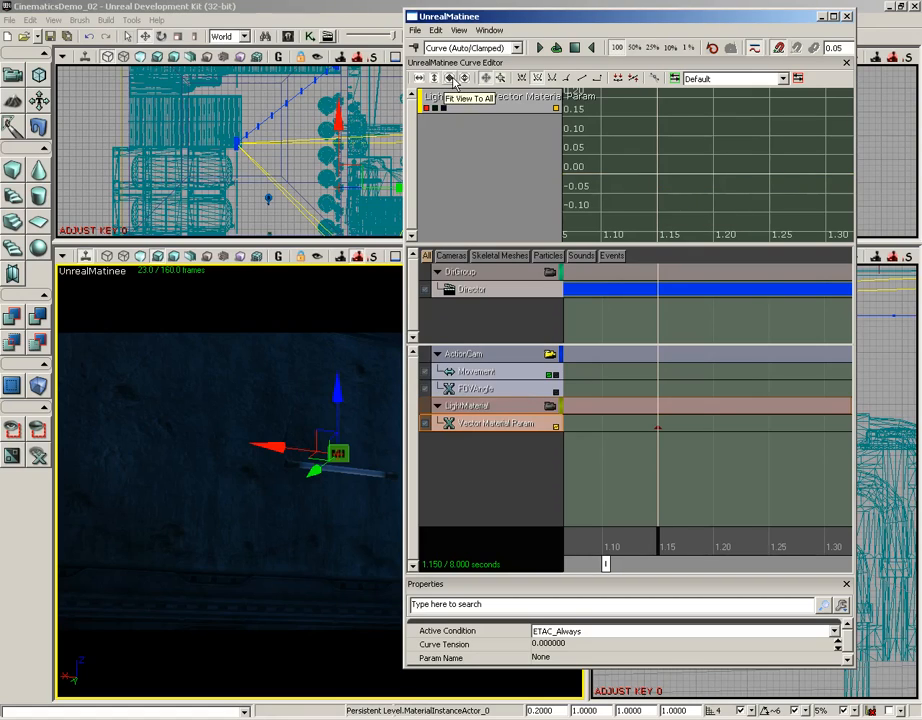
pyautogui.click(452, 80)
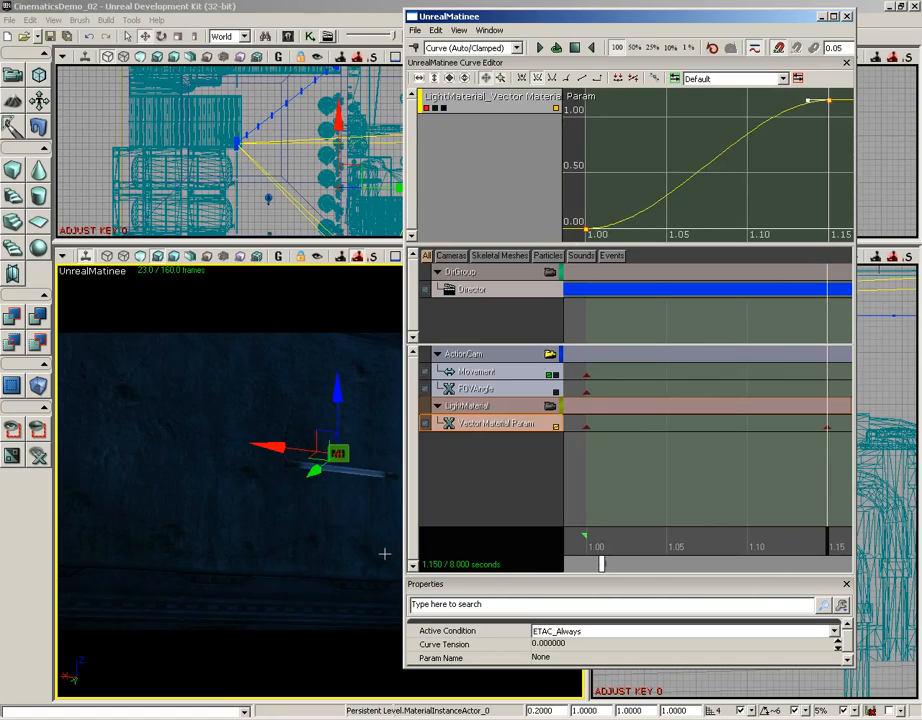
pyautogui.moveTo(823, 545)
pyautogui.mouseDown()
pyautogui.moveTo(673, 545)
pyautogui.moveTo(813, 543)
pyautogui.mouseUp()
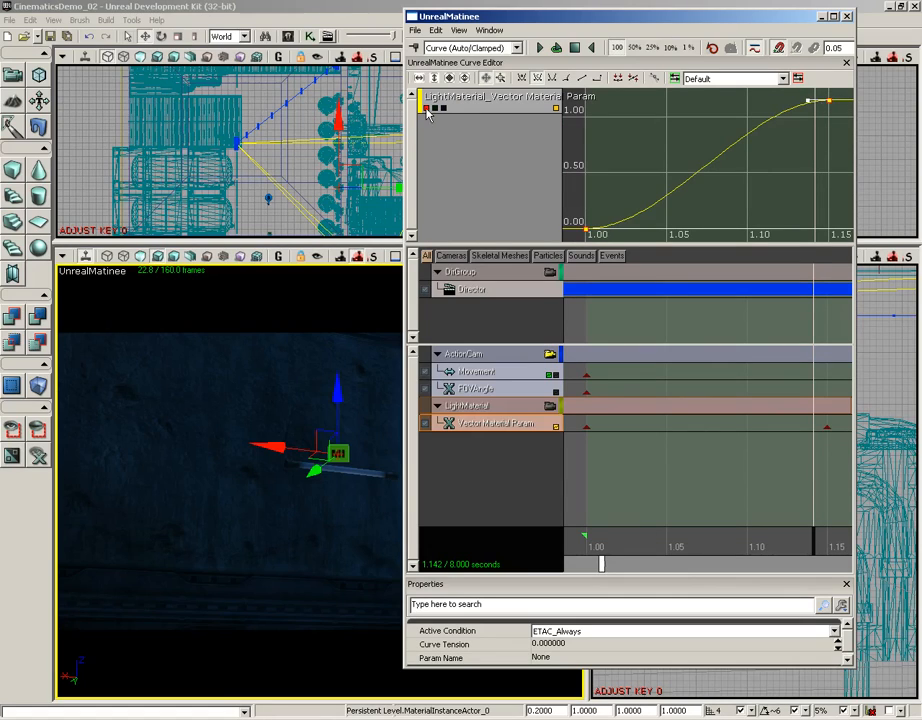
# Step: Isolate the green curve of the Vector Material Param track and set its key at 1.15 seconds to 2.13
pyautogui.click(426, 108)
pyautogui.click(434, 108)
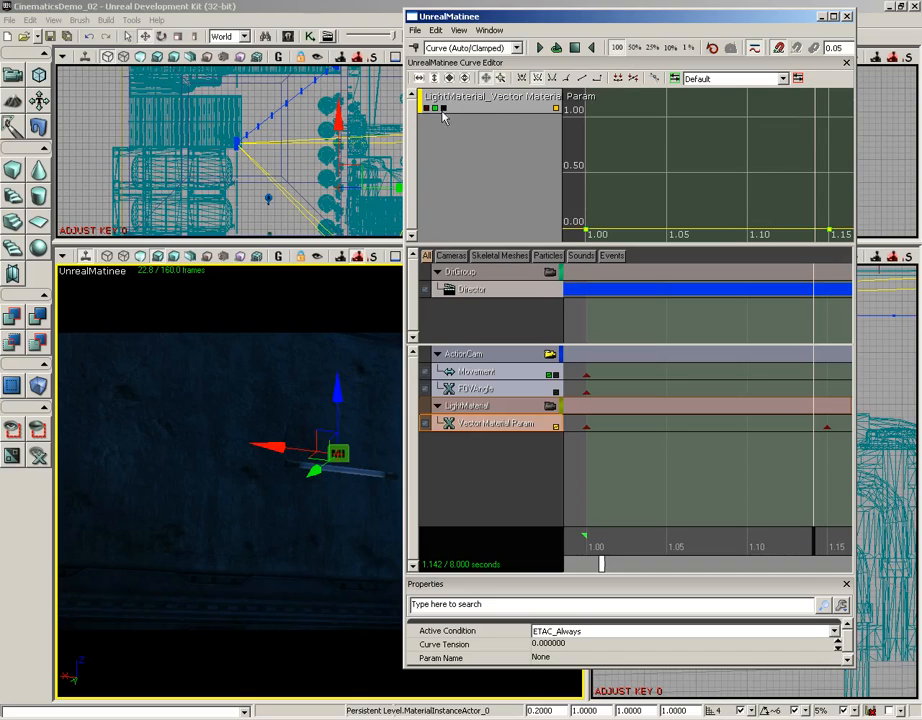
pyautogui.moveTo(831, 235); pyautogui.dragTo(718, 177)
pyautogui.rightClick(718, 177)
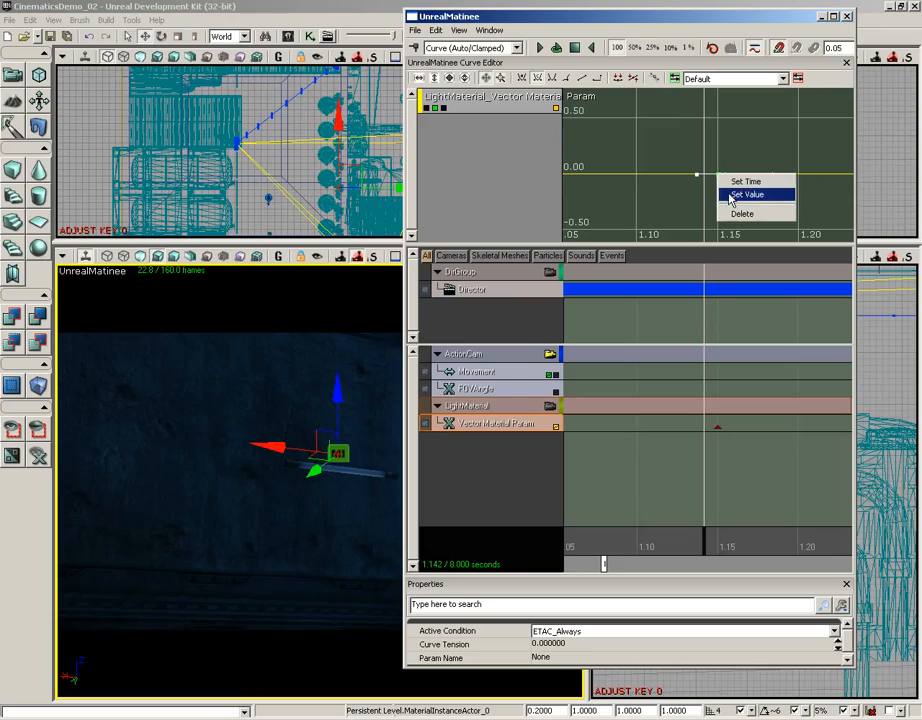
pyautogui.click(745, 194)
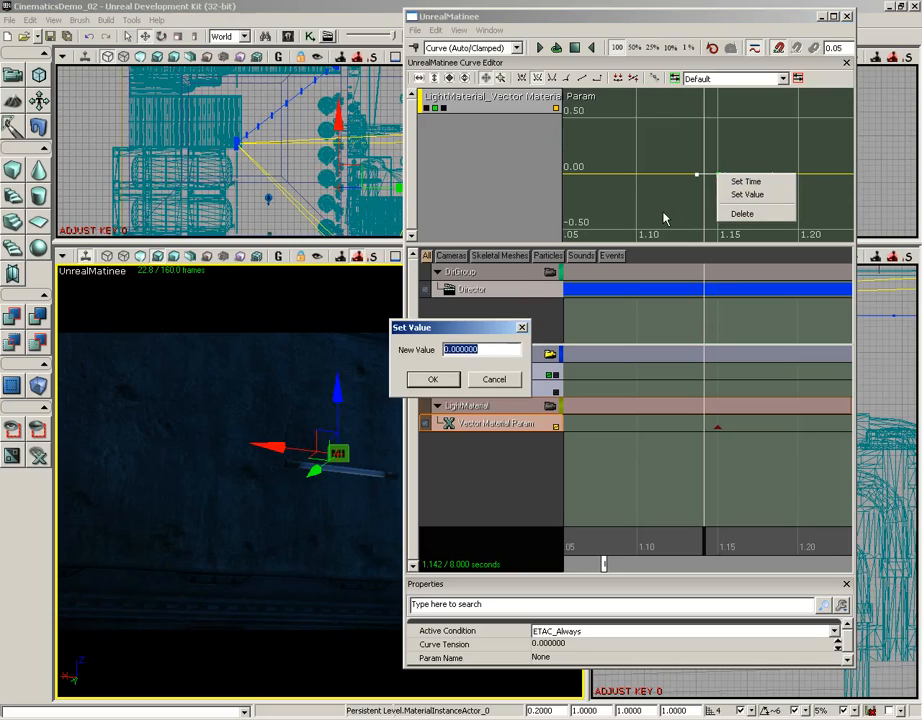
pyautogui.write('2.13')
pyautogui.press('Return')
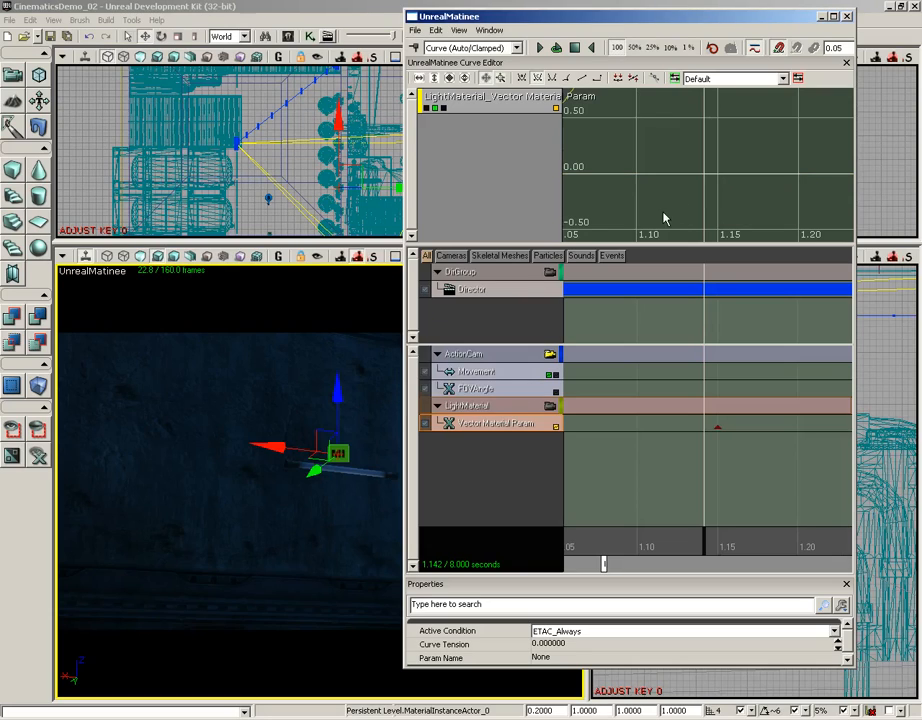
pyautogui.click(435, 80)
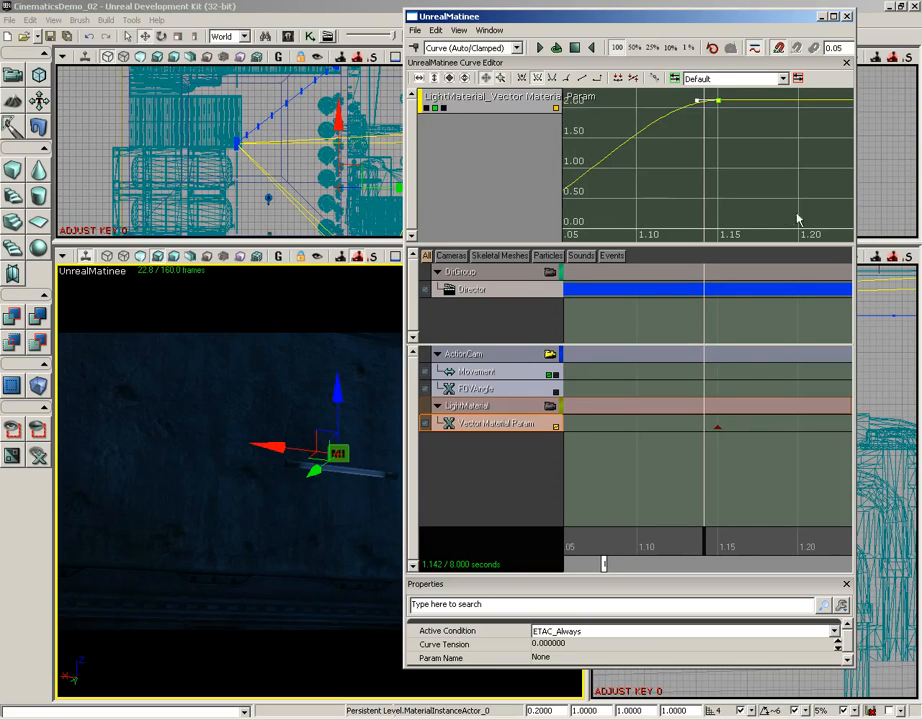
pyautogui.scroll(-3, 740, 190)
pyautogui.moveTo(729, 177); pyautogui.dragTo(733, 191)
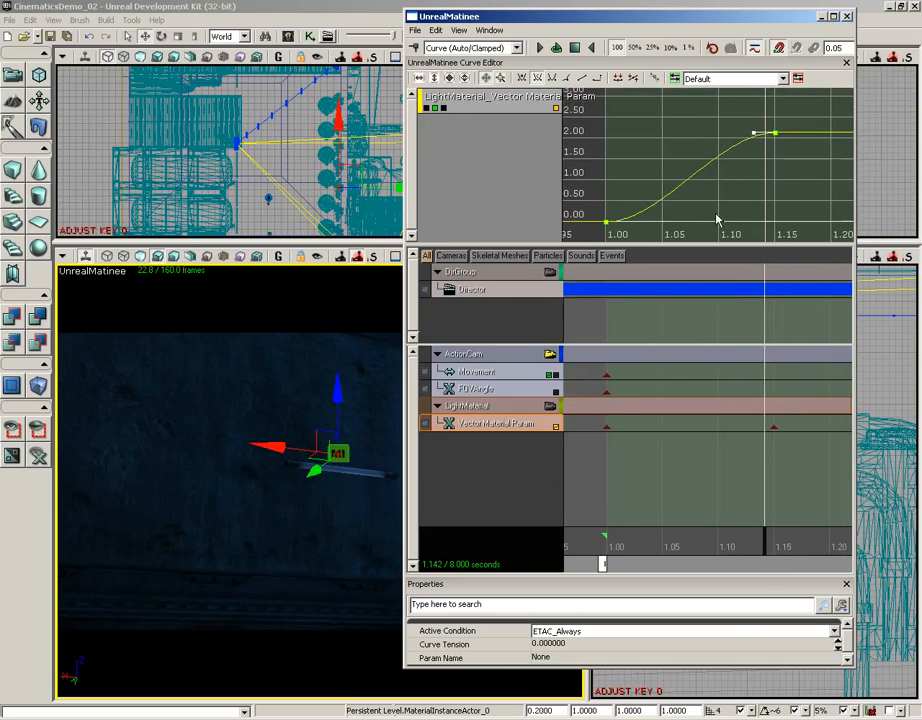
# Step: Isolate the blue curve of the Vector Material Param track and set its key at 1.15 seconds to 3.13
pyautogui.click(434, 108)
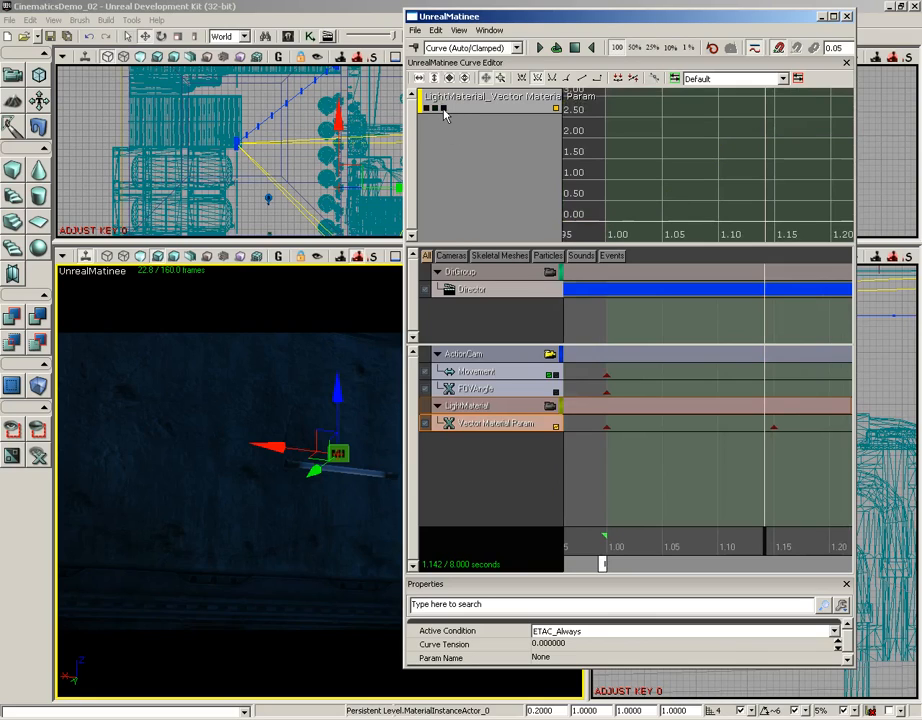
pyautogui.click(443, 109)
pyautogui.moveTo(776, 226)
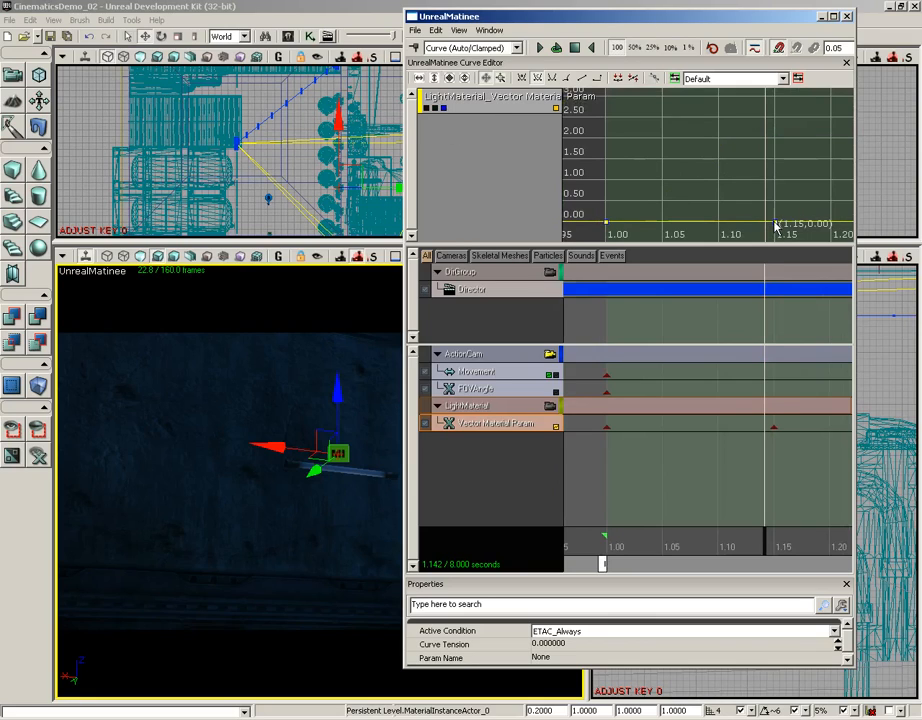
pyautogui.moveTo(776, 226); pyautogui.dragTo(759, 213)
pyautogui.rightClick(745, 209)
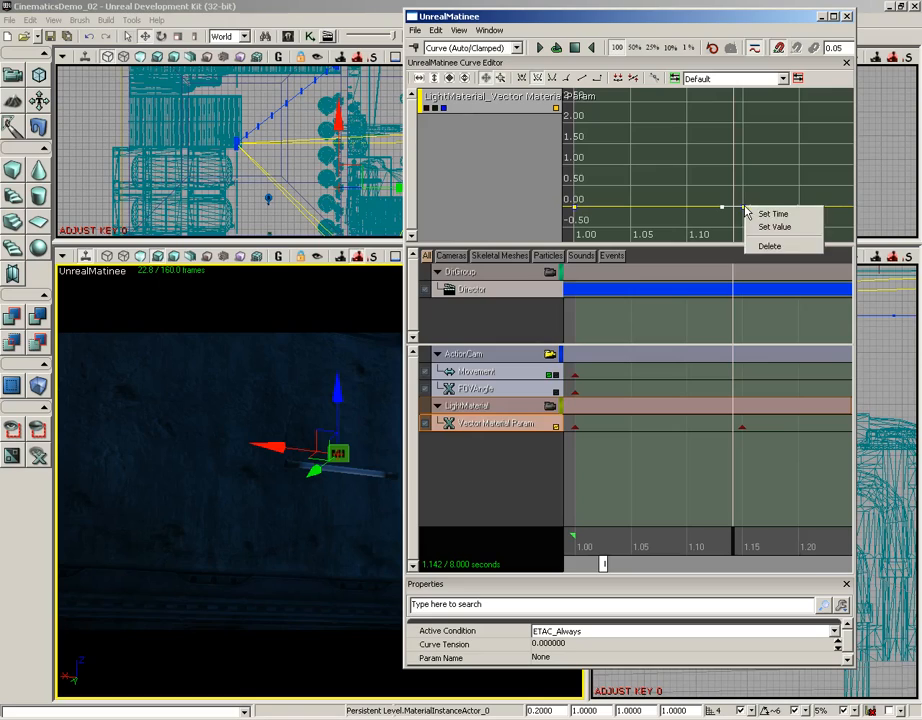
pyautogui.click(770, 226)
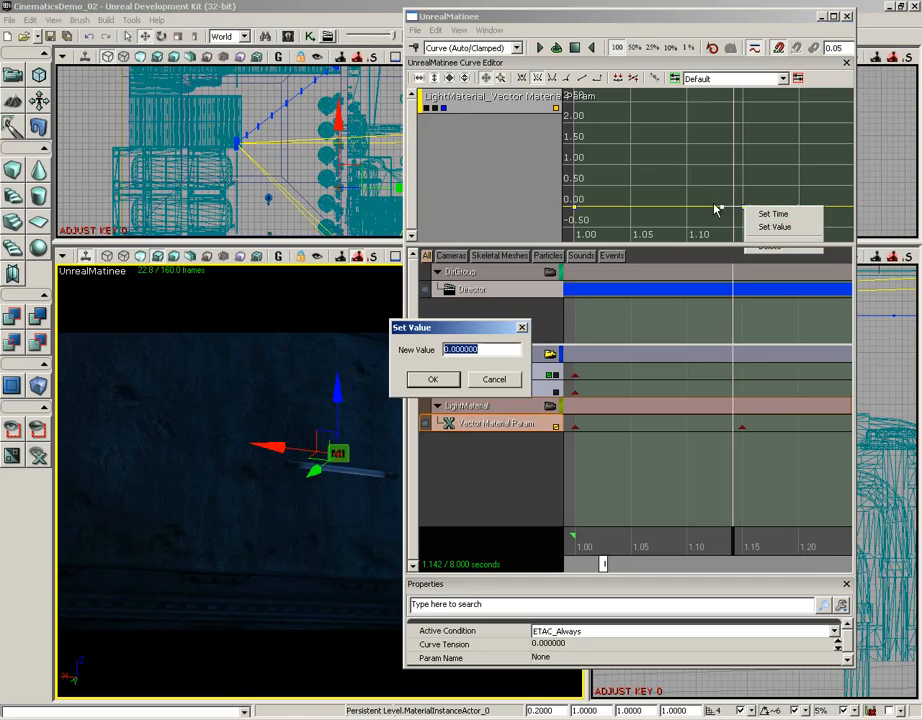
pyautogui.write('3.13')
pyautogui.press('Return')
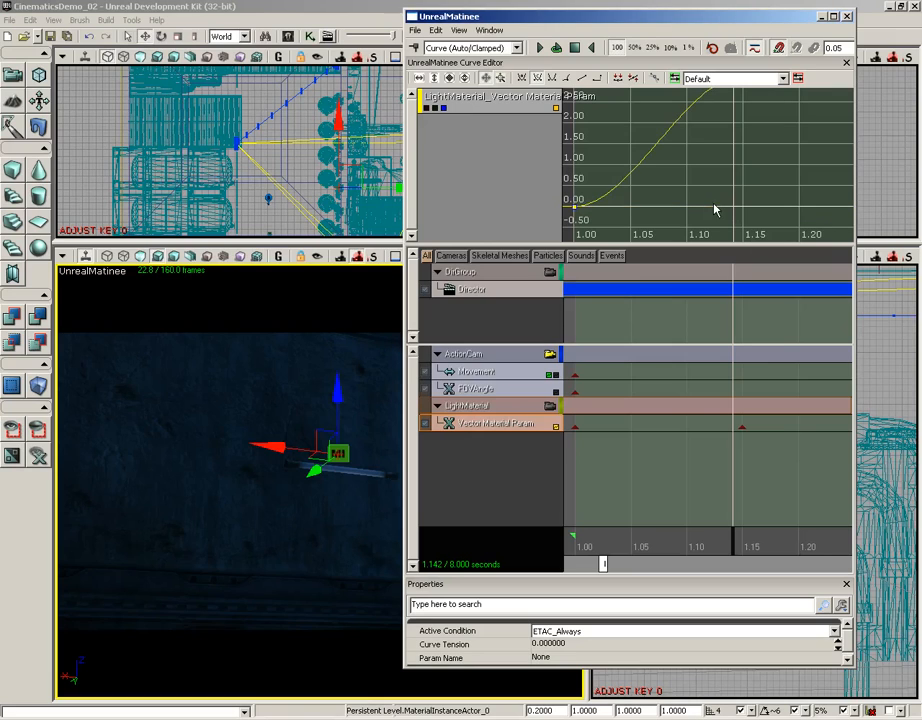
pyautogui.scroll(-3, 687, 195)
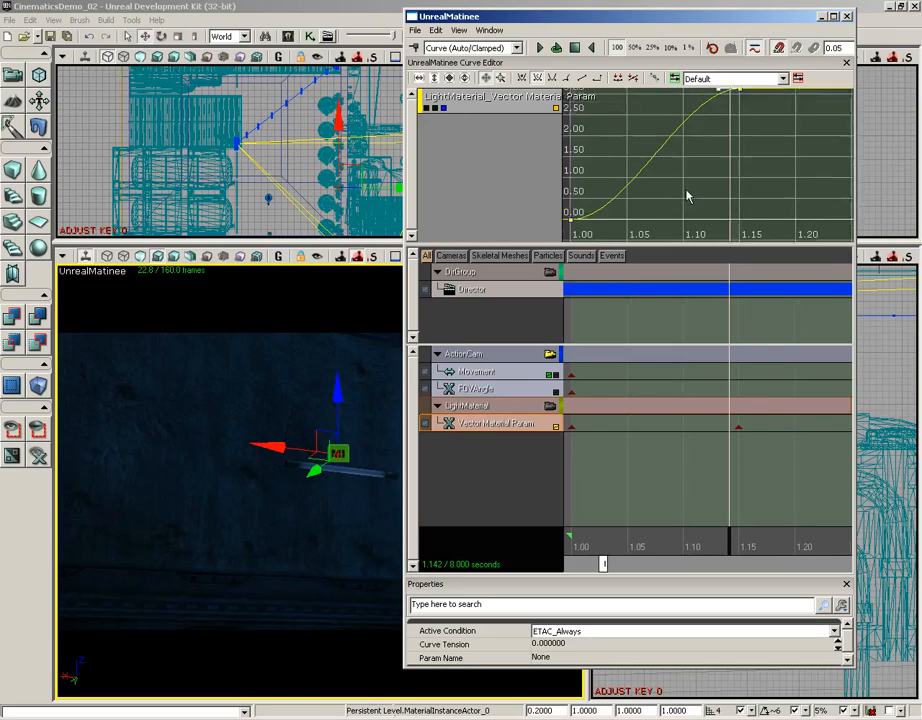
pyautogui.scroll(-3, 687, 189)
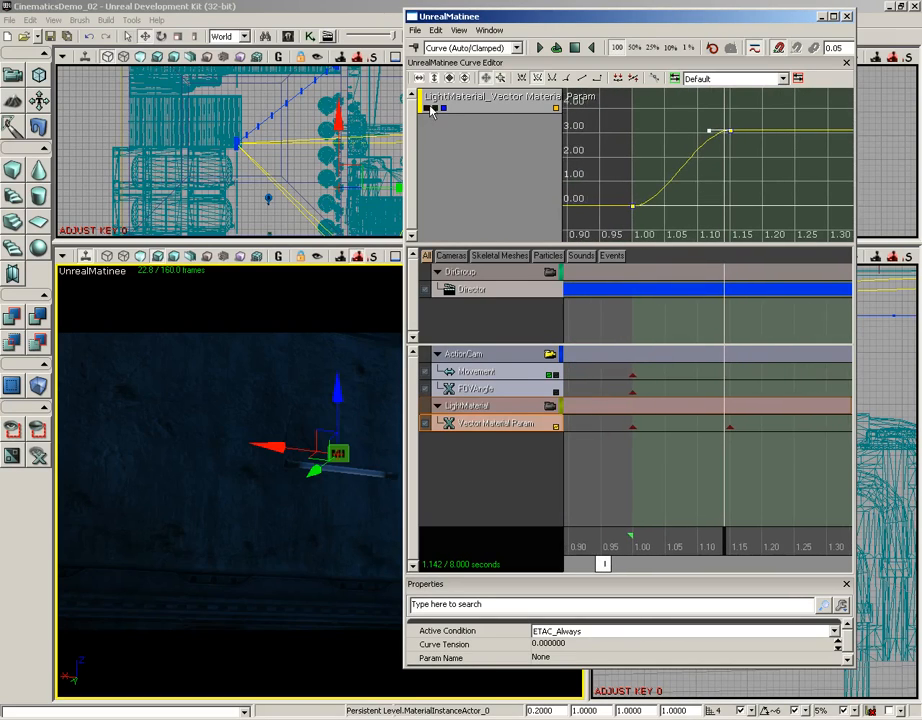
# Step: Show the red and green curves again alongside the blue one, with all three fitted in the Curve Editor
pyautogui.click(435, 108)
pyautogui.click(427, 108)
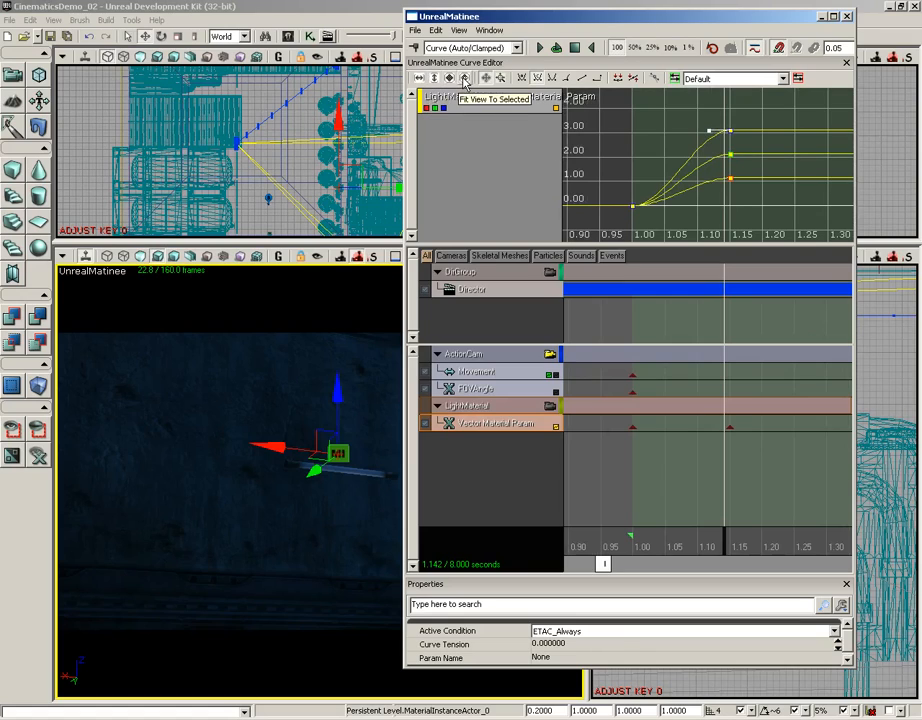
pyautogui.click(464, 80)
pyautogui.scroll(2, 702, 142)
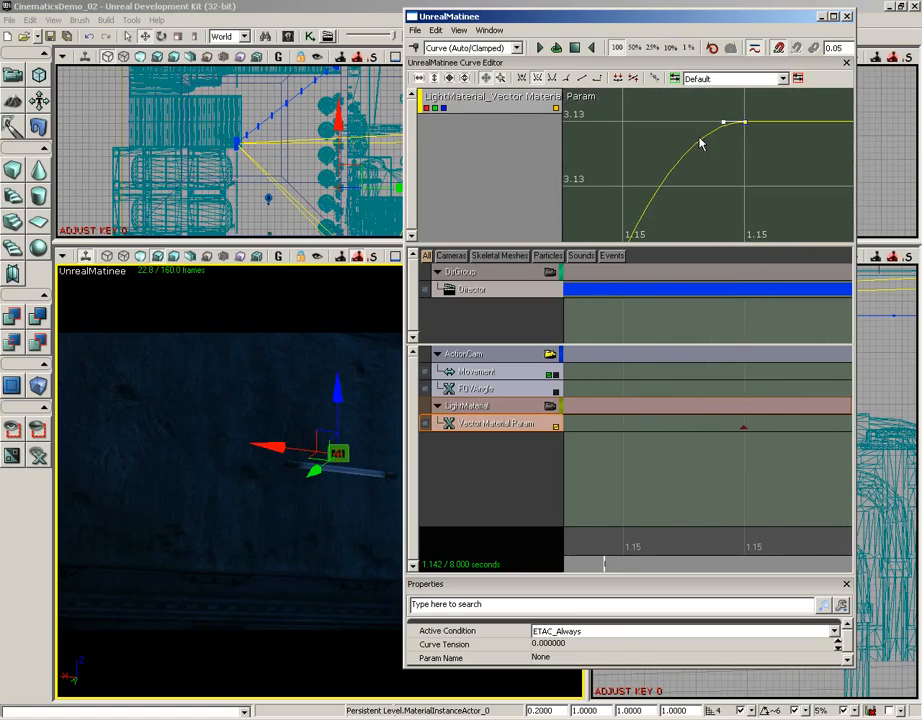
pyautogui.click(464, 80)
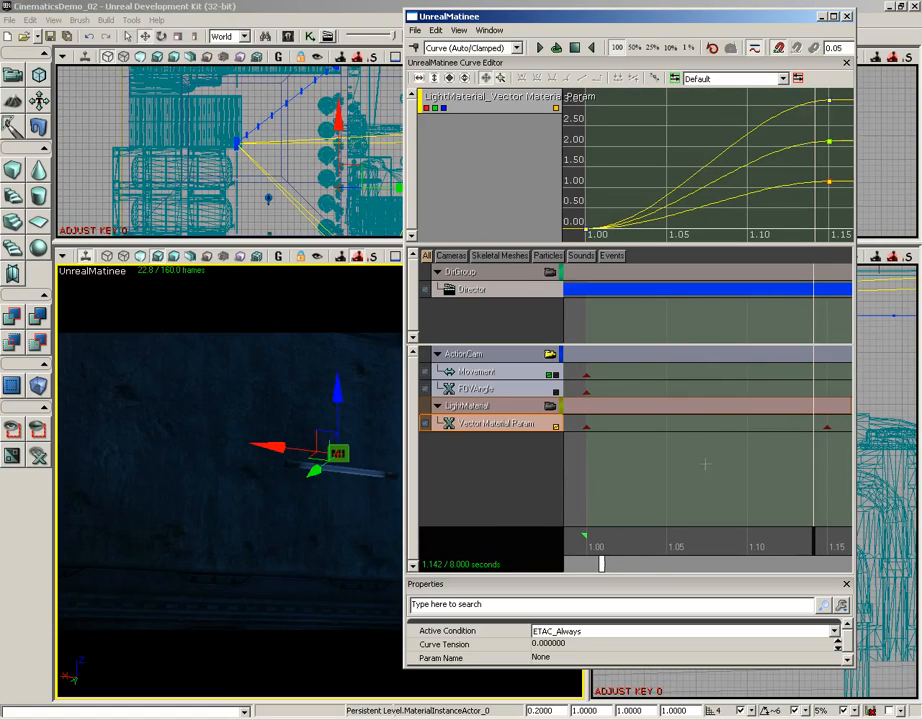
# Step: Scrub the Matinee timeline to about 1.149 seconds to check the fluorescent light near the second key
pyautogui.click(818, 545)
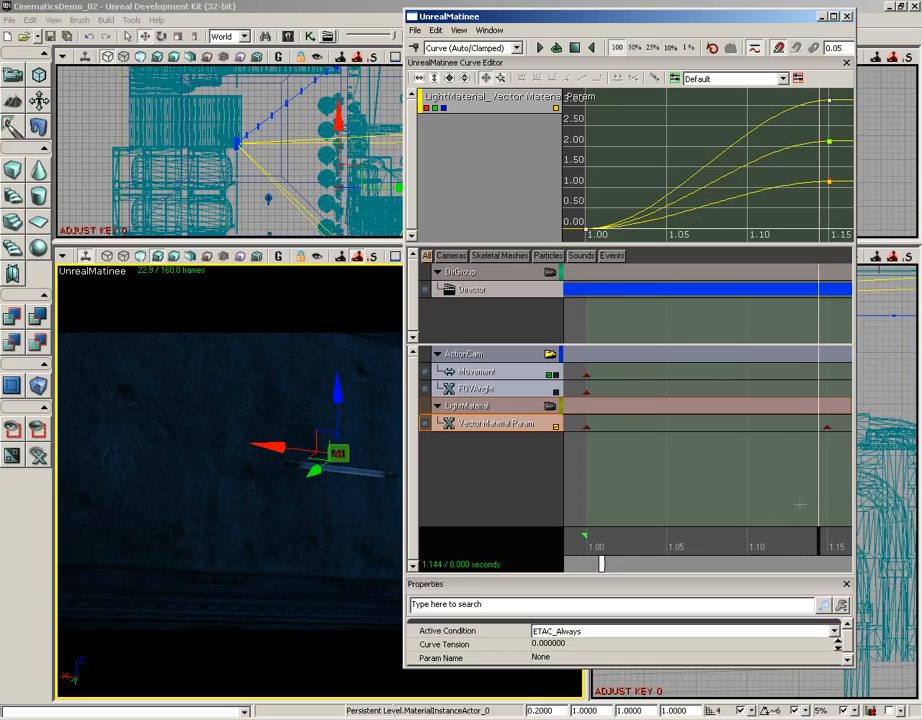
pyautogui.scroll(-6, 785, 500)
pyautogui.moveTo(715, 484); pyautogui.dragTo(663, 480)
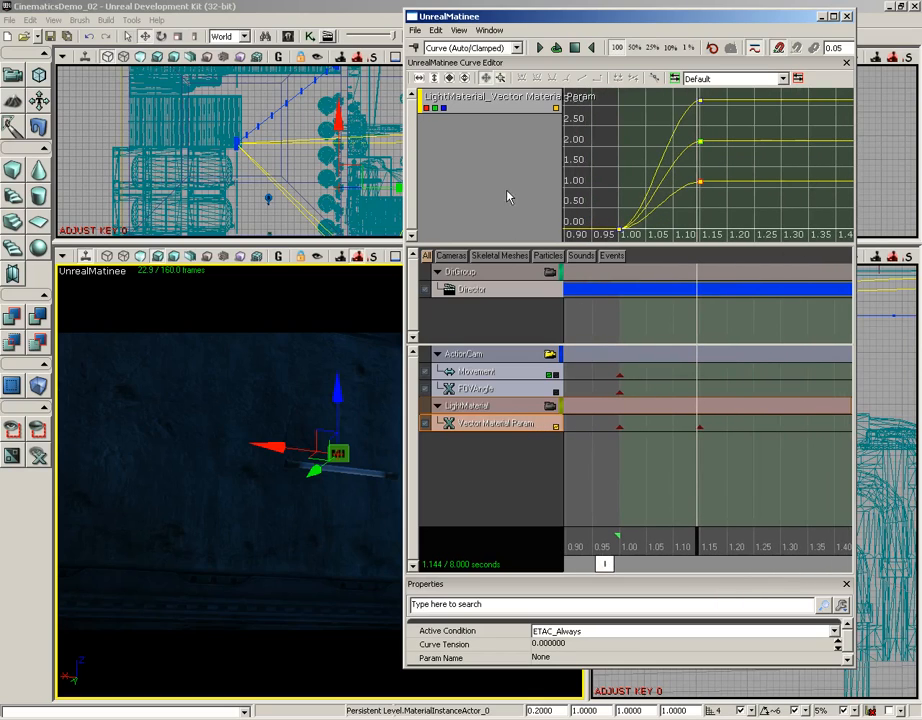
pyautogui.click(495, 413)
pyautogui.click(489, 428)
pyautogui.moveTo(700, 545)
pyautogui.mouseDown()
pyautogui.moveTo(628, 541)
pyautogui.moveTo(700, 540)
pyautogui.mouseUp()
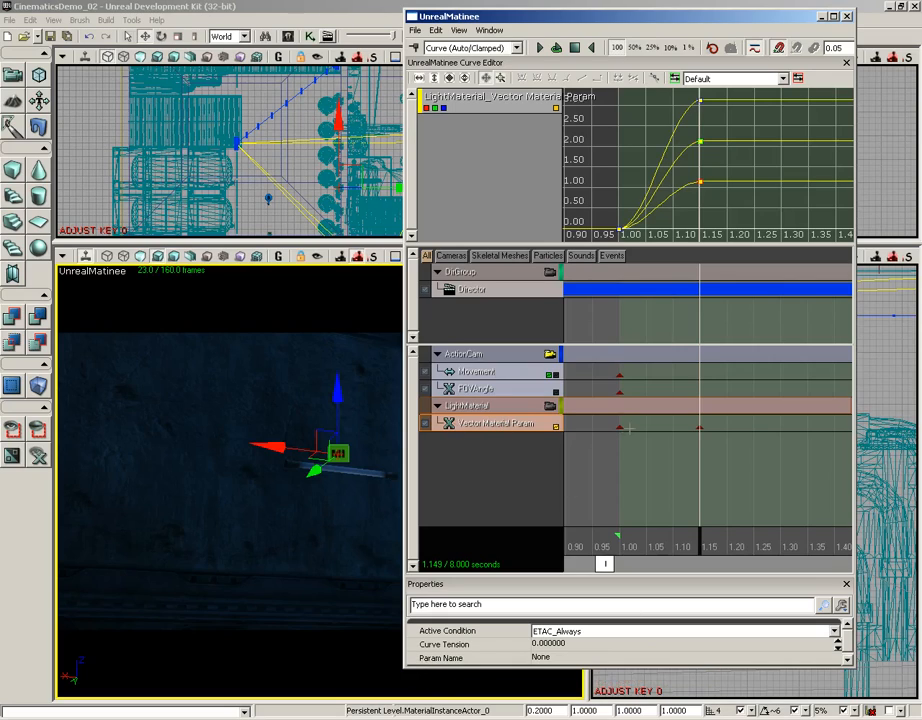
# Step: Look up the vector parameter's name in the FluorescentLight_INST material instance from the Content Browser
pyautogui.click(562, 659)
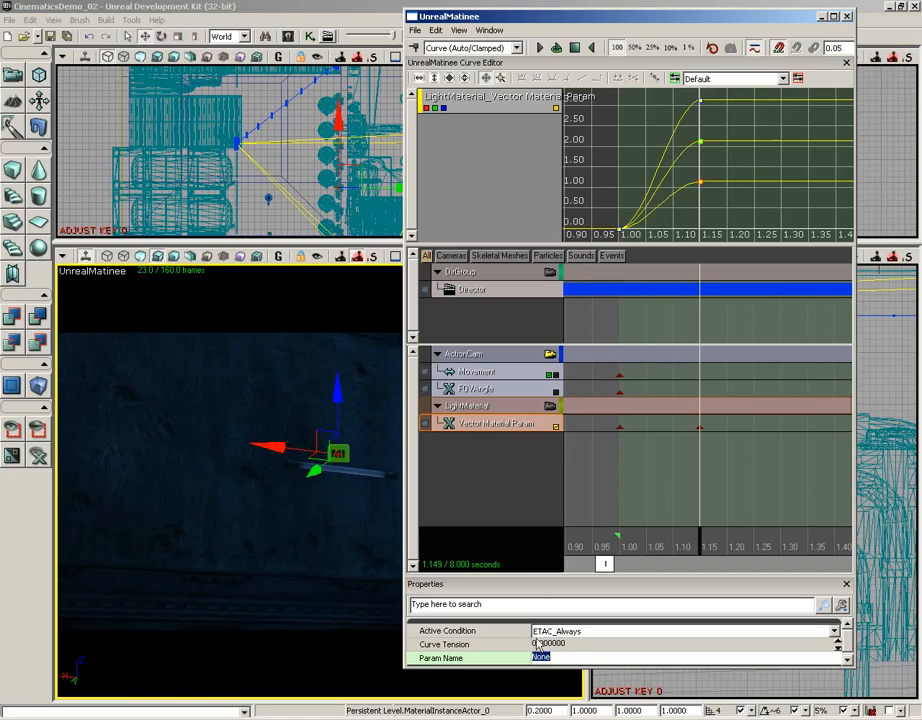
pyautogui.moveTo(496, 18); pyautogui.dragTo(594, 28)
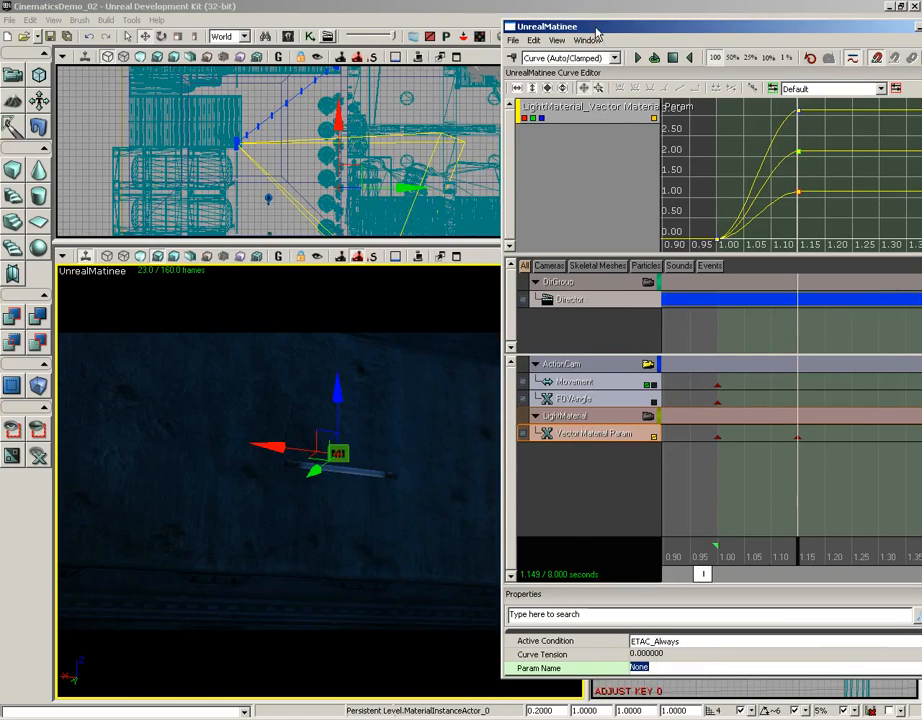
pyautogui.click(288, 37)
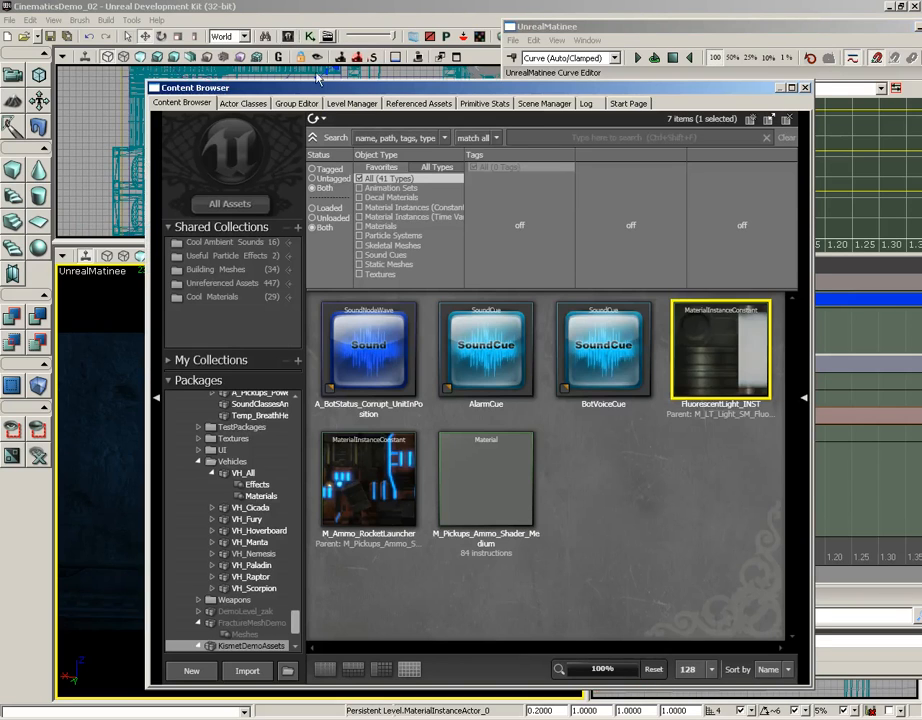
pyautogui.doubleClick(722, 341)
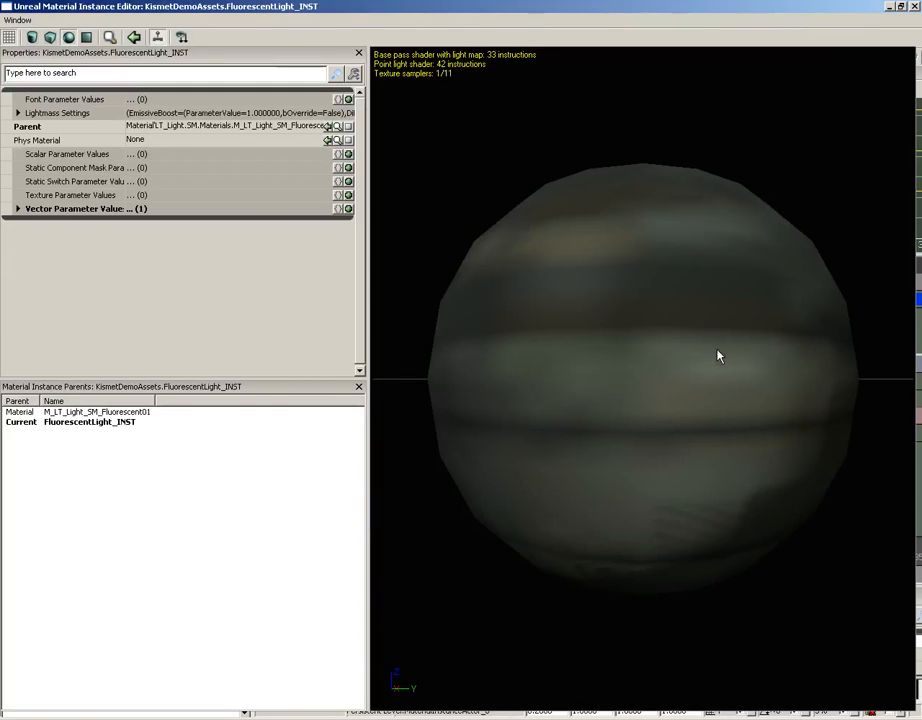
pyautogui.click(18, 209)
pyautogui.click(28, 222)
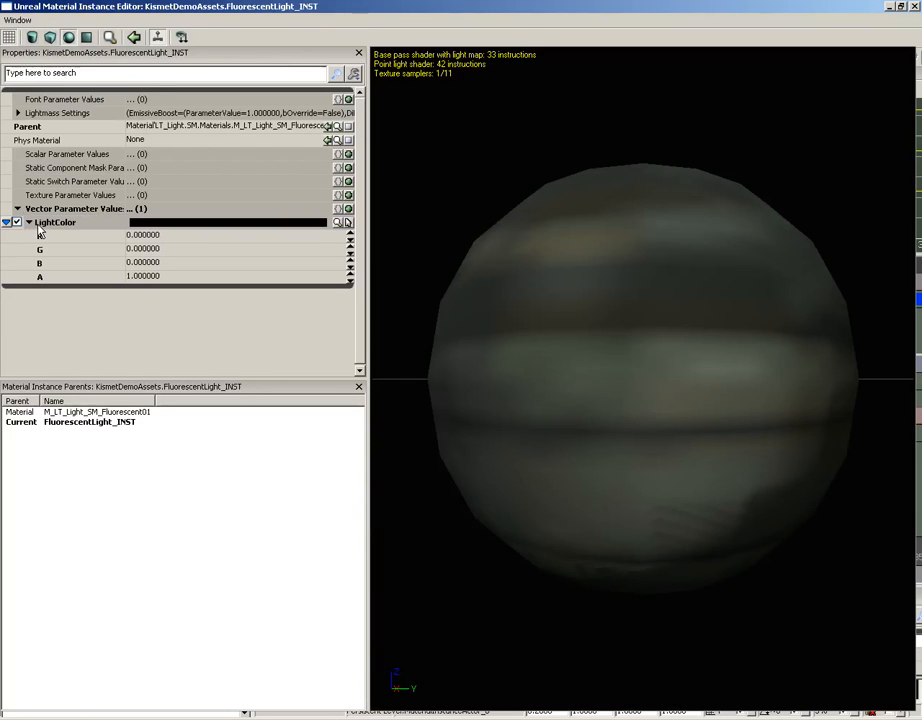
pyautogui.click(914, 8)
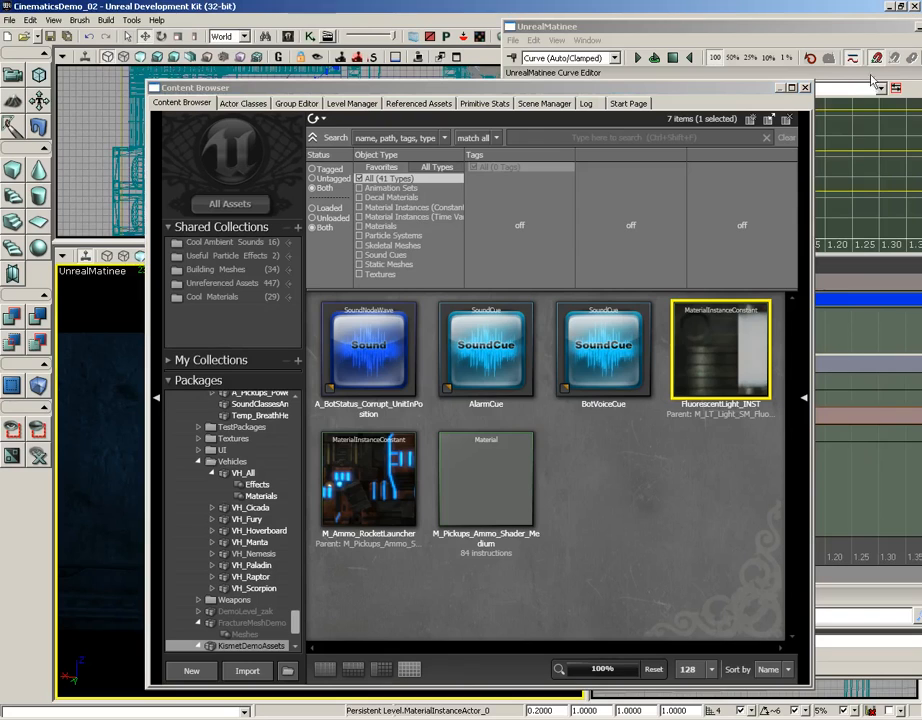
pyautogui.click(805, 88)
# Step: Set the Vector Material Param track's Param Name to LightColor and scrub to about 1.06 seconds to preview the light
pyautogui.click(572, 442)
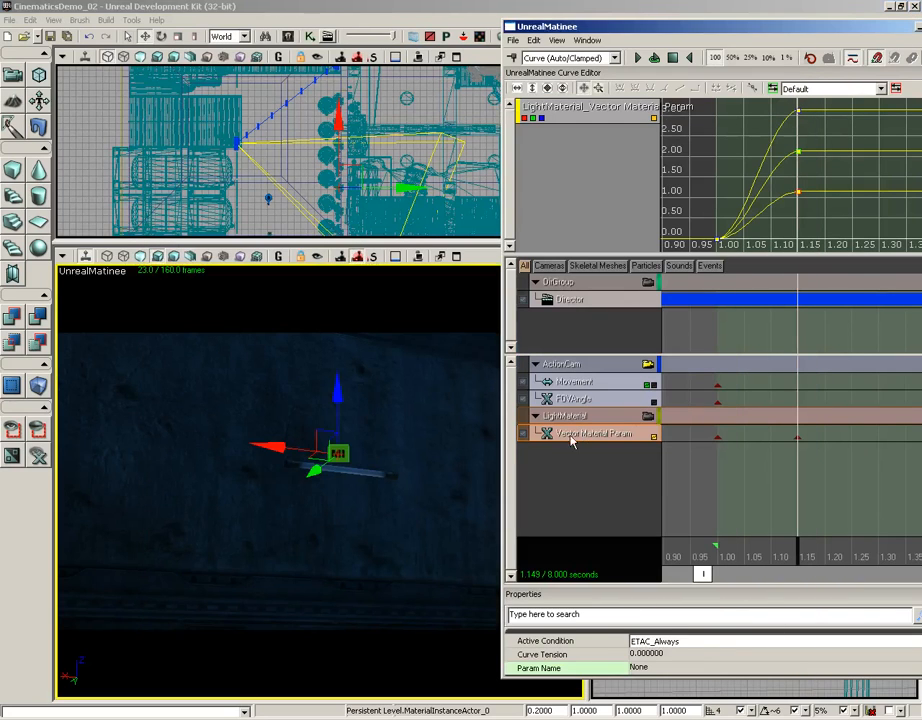
pyautogui.click(670, 655)
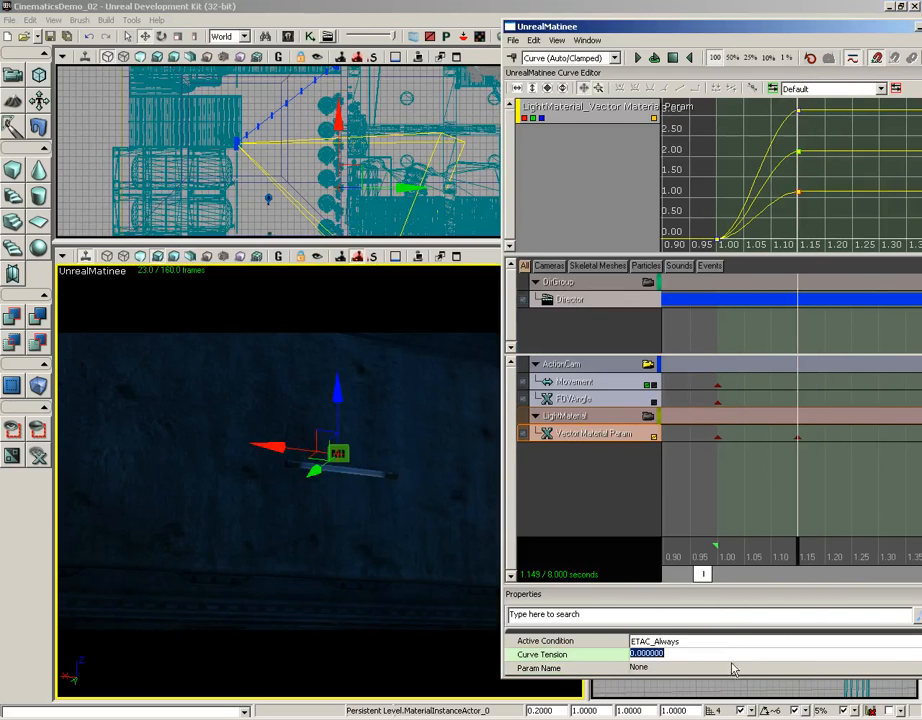
pyautogui.click(675, 669)
pyautogui.write('lightcolor')
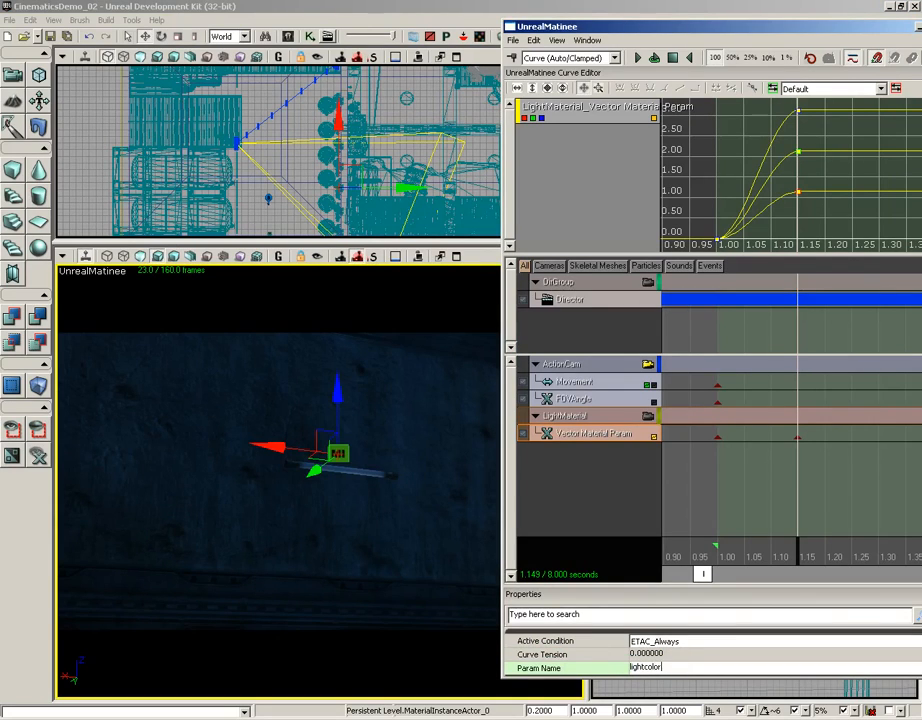
pyautogui.press('Return')
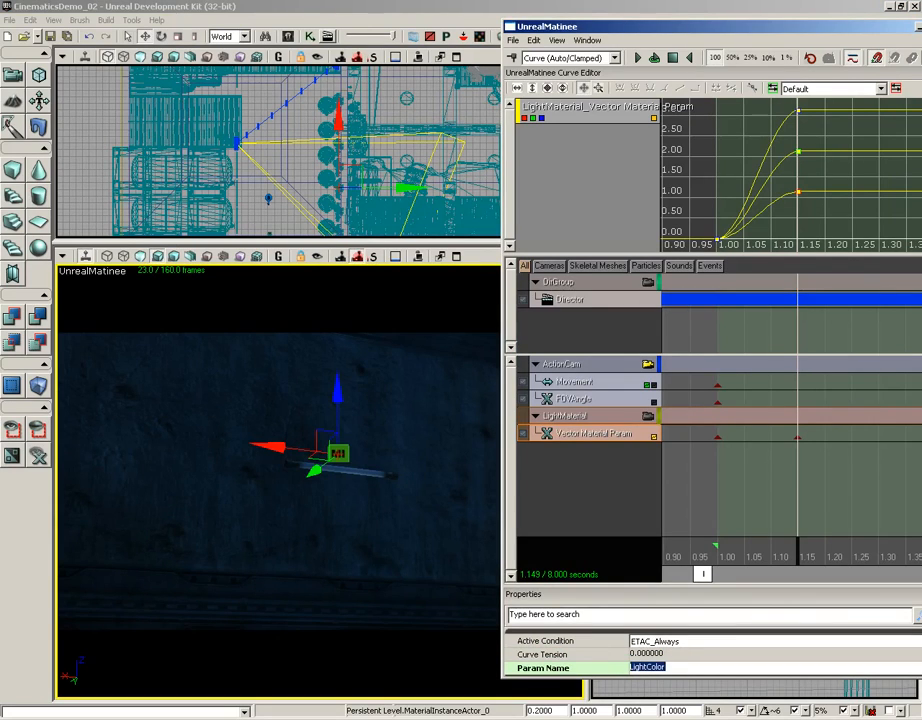
pyautogui.moveTo(768, 551); pyautogui.dragTo(748, 540)
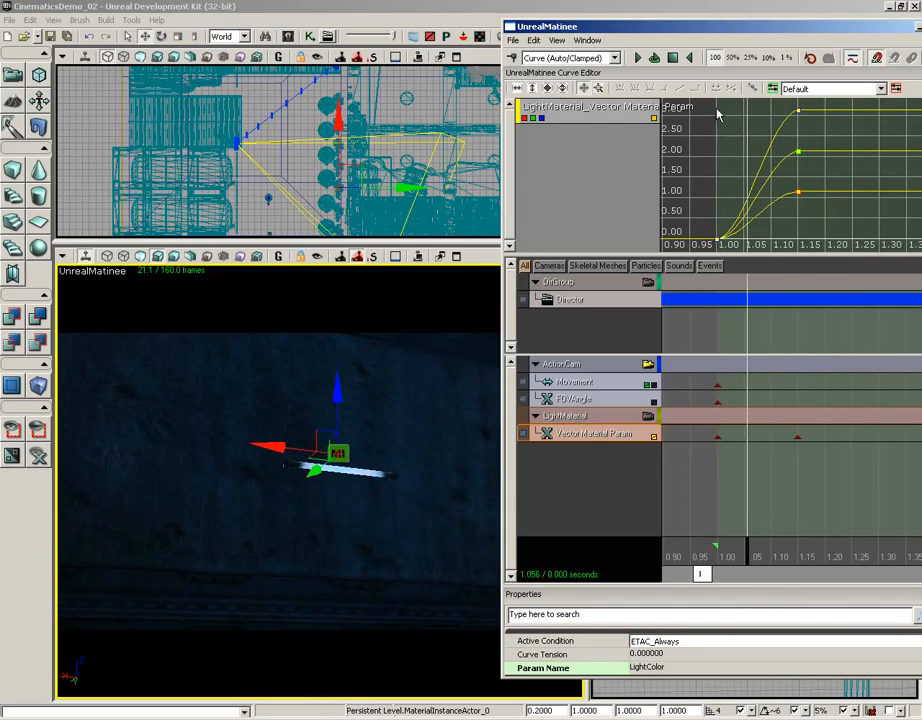
# Step: Play the Matinee and loop the section to review the light switching on, and scrub back to about 1.15 seconds
pyautogui.click(638, 57)
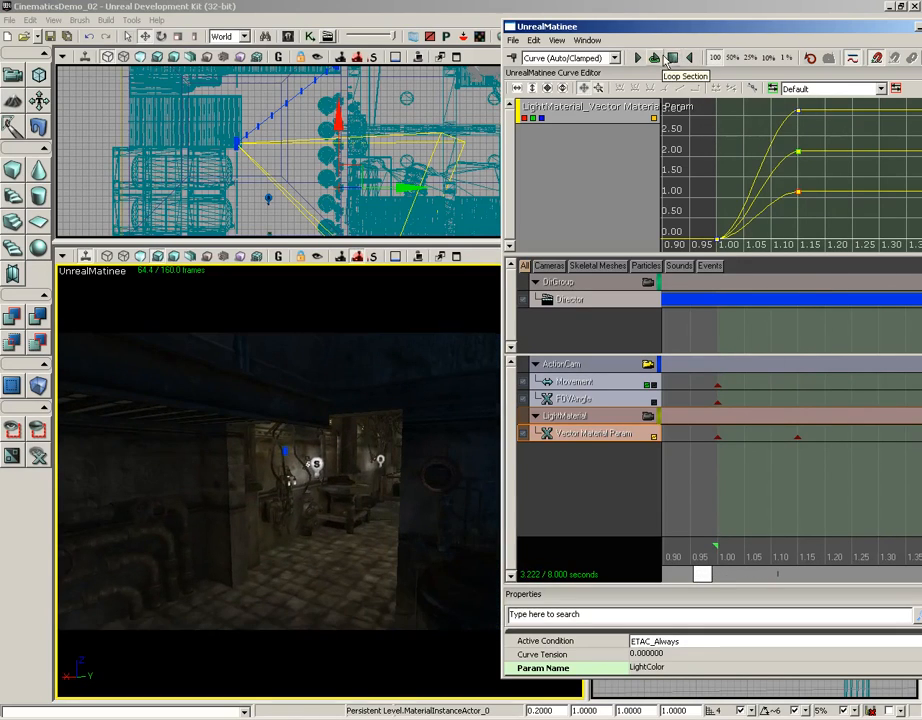
pyautogui.click(655, 58)
pyautogui.scroll(-5, 722, 466)
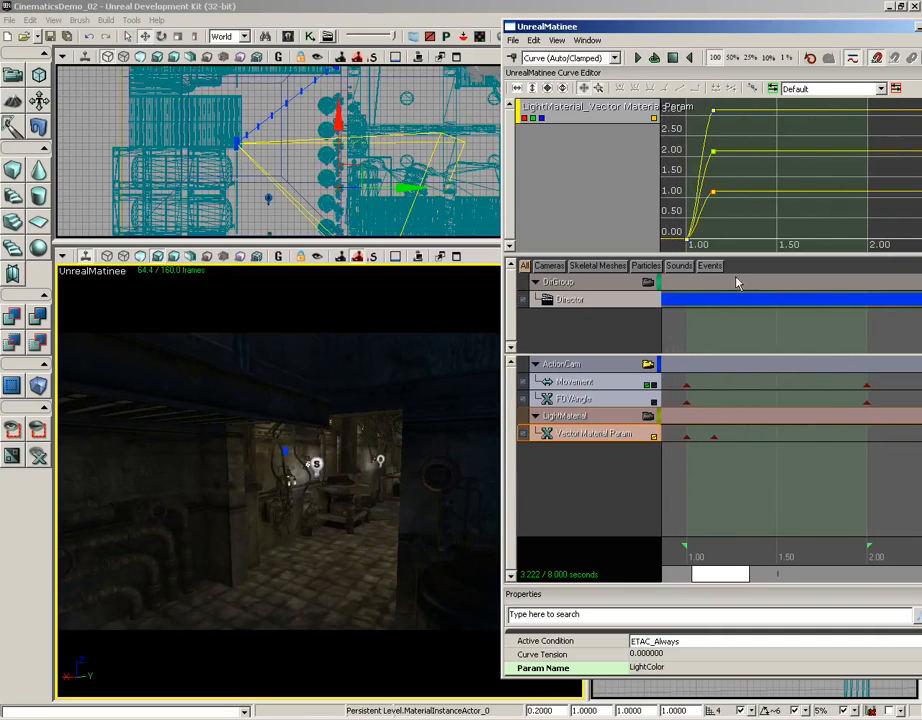
pyautogui.click(655, 58)
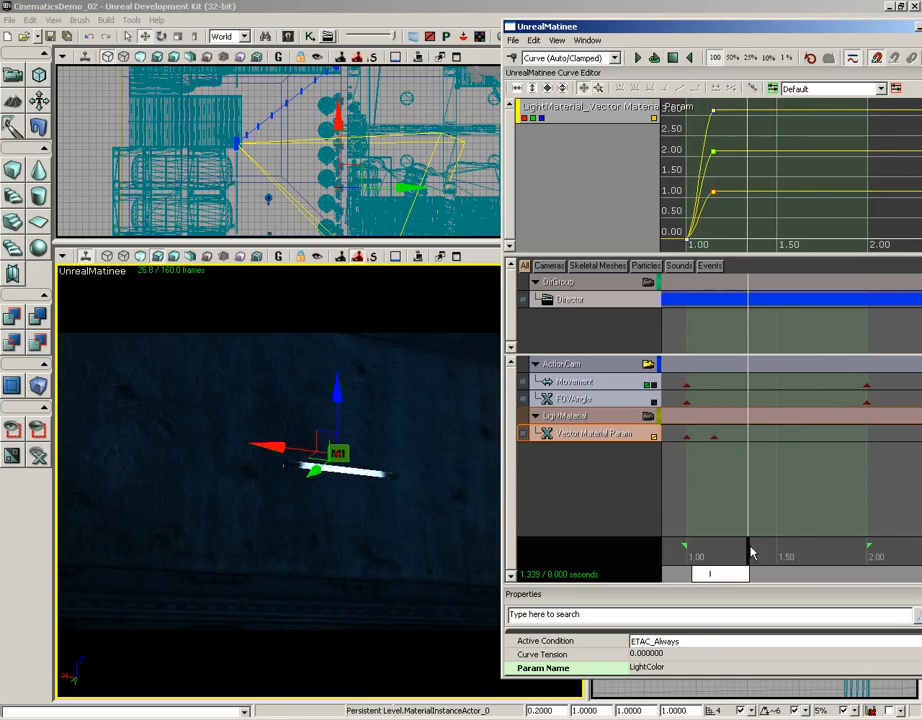
pyautogui.moveTo(752, 553); pyautogui.dragTo(716, 553)
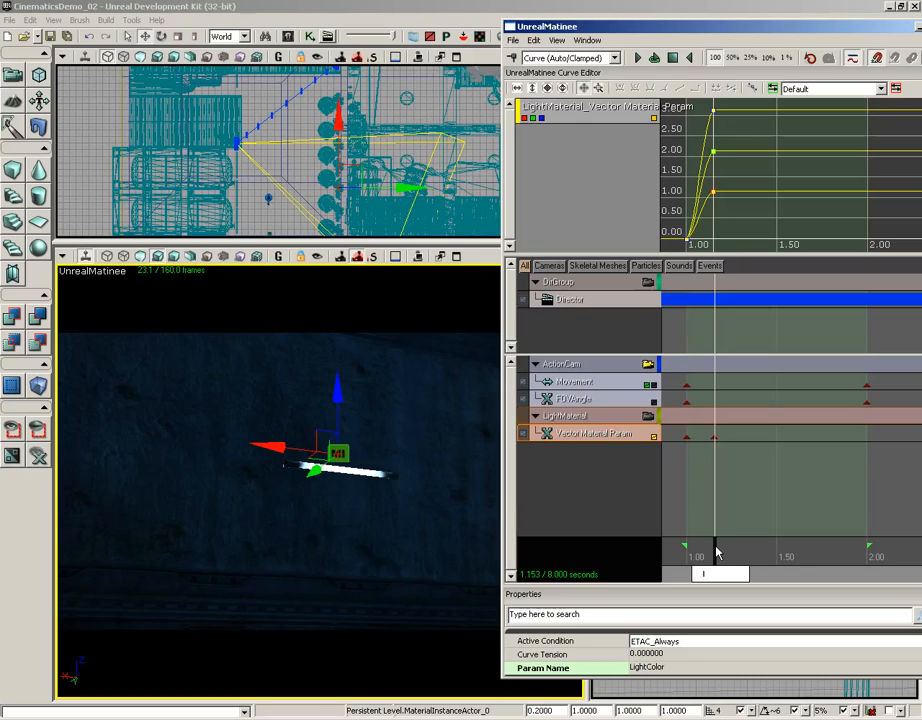
# Step: Duplicate the Vector Material Param key at 1.00 seconds and move the copy to 1.20 seconds so the light goes dark again
pyautogui.click(686, 437)
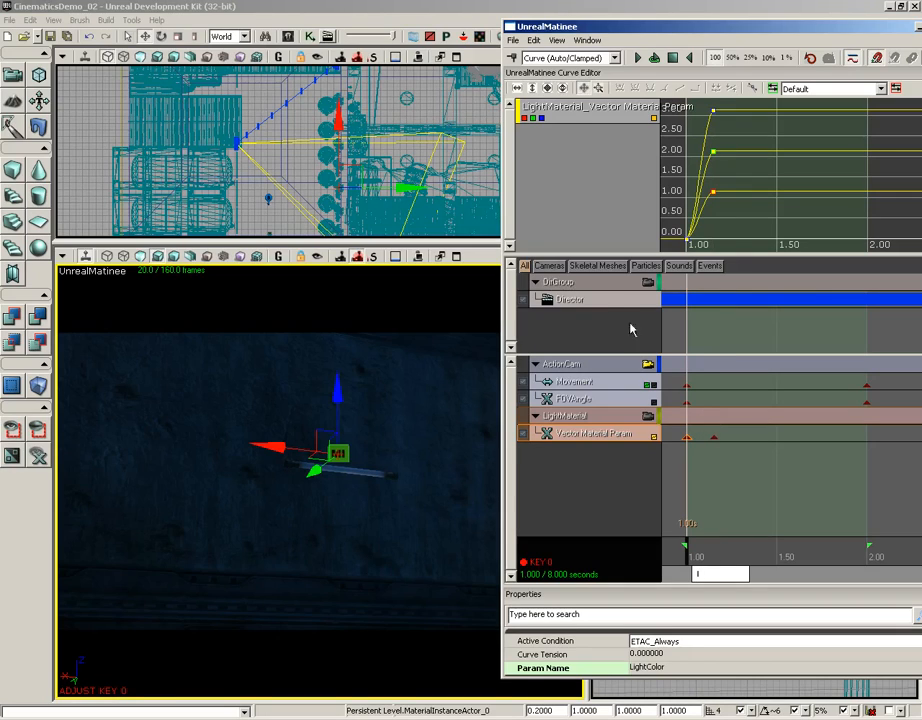
pyautogui.click(534, 40)
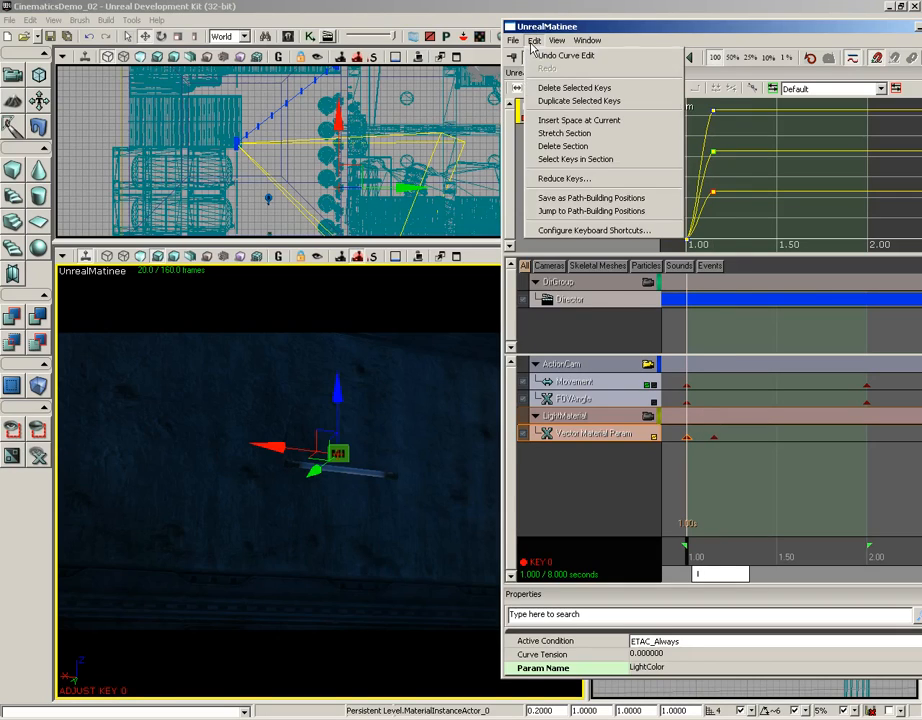
pyautogui.click(557, 100)
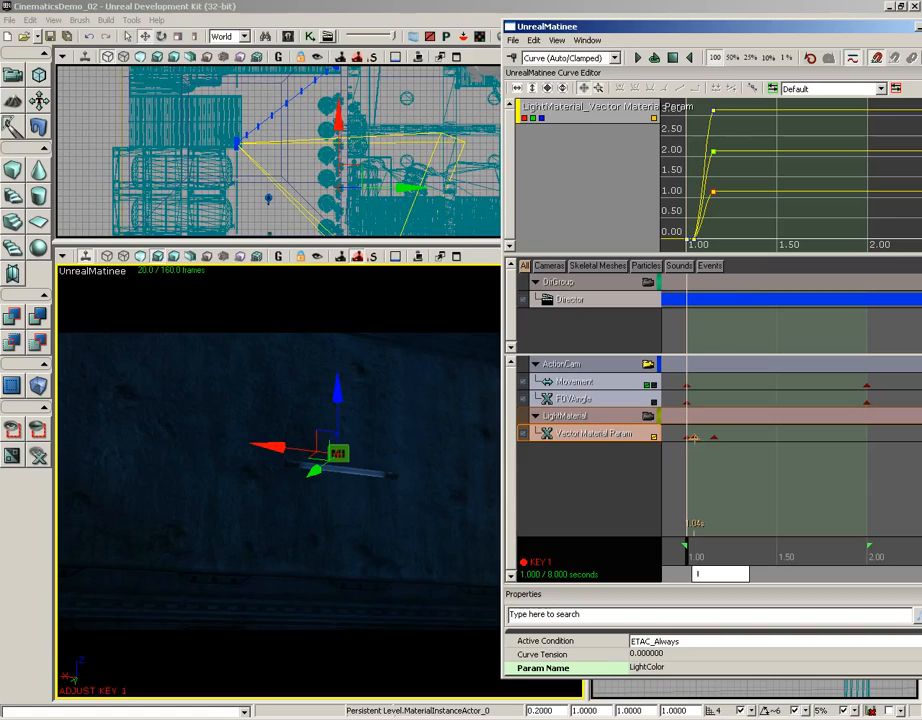
pyautogui.moveTo(692, 437); pyautogui.dragTo(732, 438)
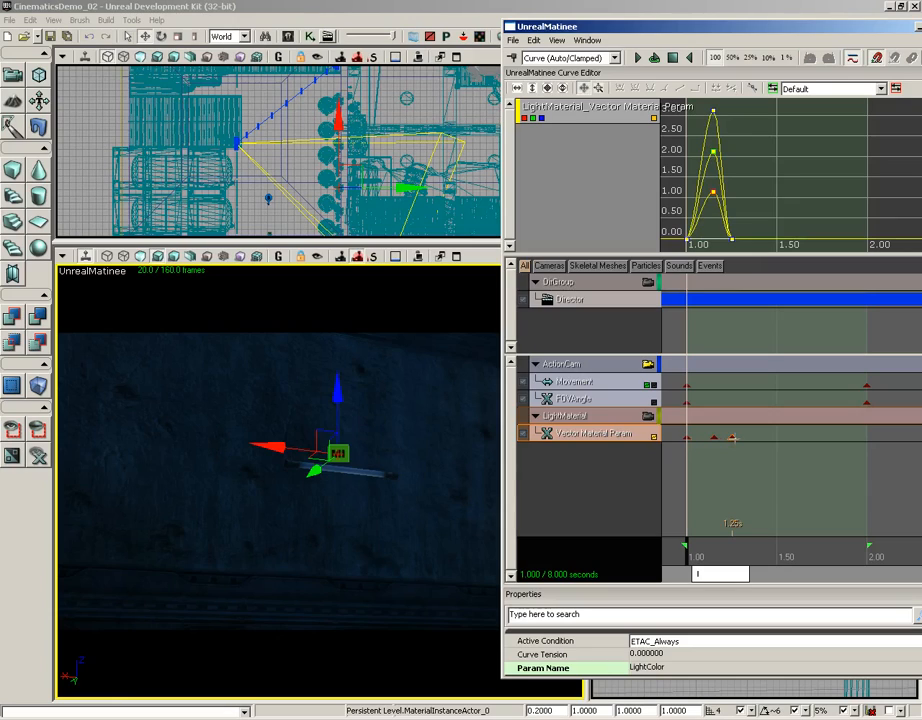
pyautogui.moveTo(732, 438); pyautogui.dragTo(723, 437)
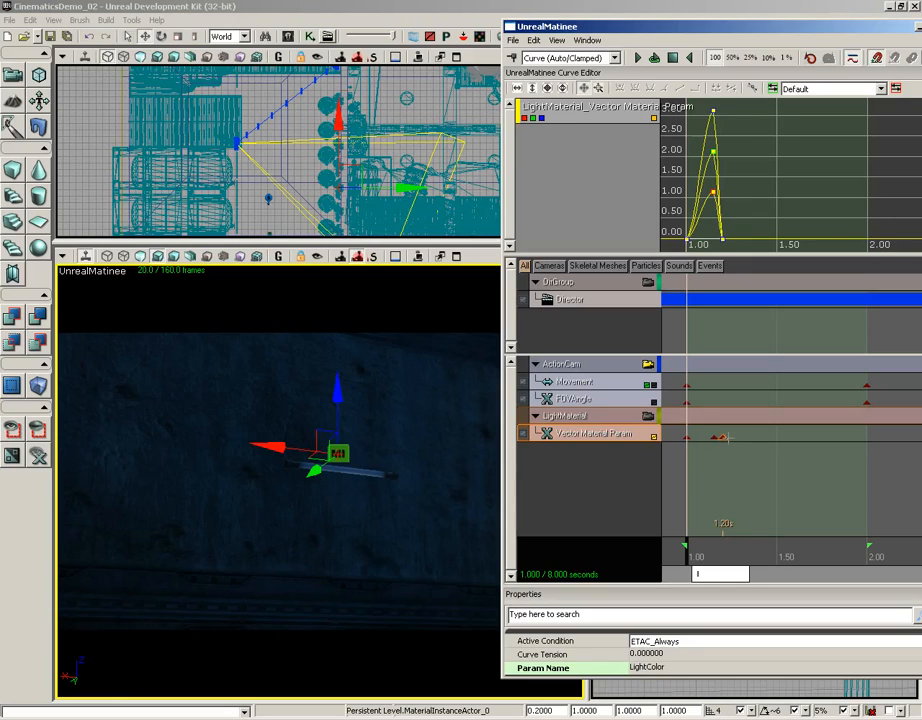
# Step: Duplicate the bright Vector Material Param key at 1.15 seconds and move the copy to 1.25 seconds
pyautogui.moveTo(686, 553)
pyautogui.mouseDown()
pyautogui.moveTo(669, 550)
pyautogui.moveTo(745, 556)
pyautogui.moveTo(713, 553)
pyautogui.mouseUp()
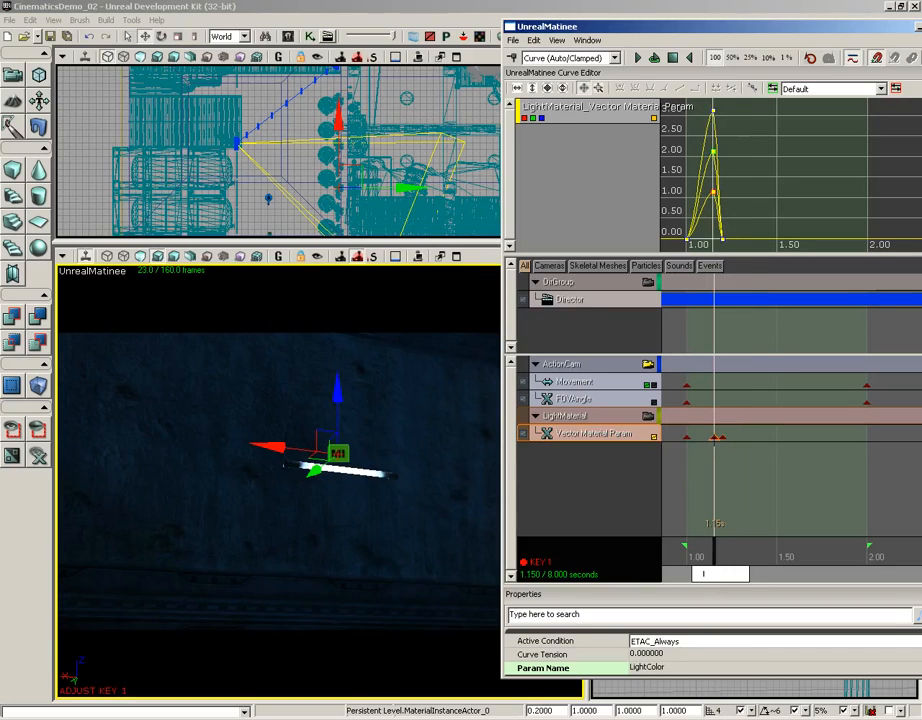
pyautogui.click(534, 41)
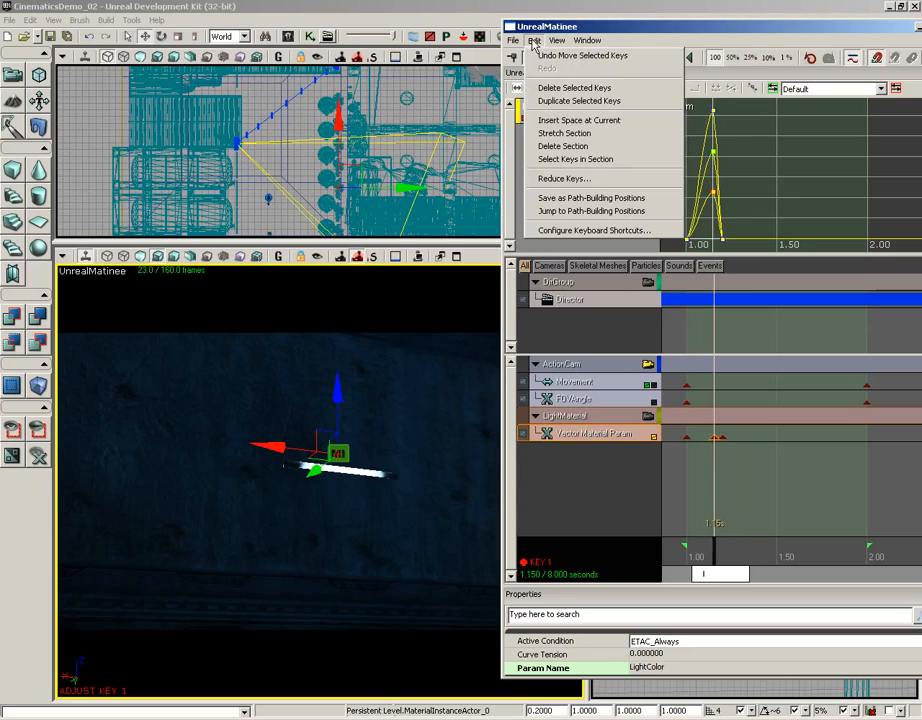
pyautogui.click(545, 101)
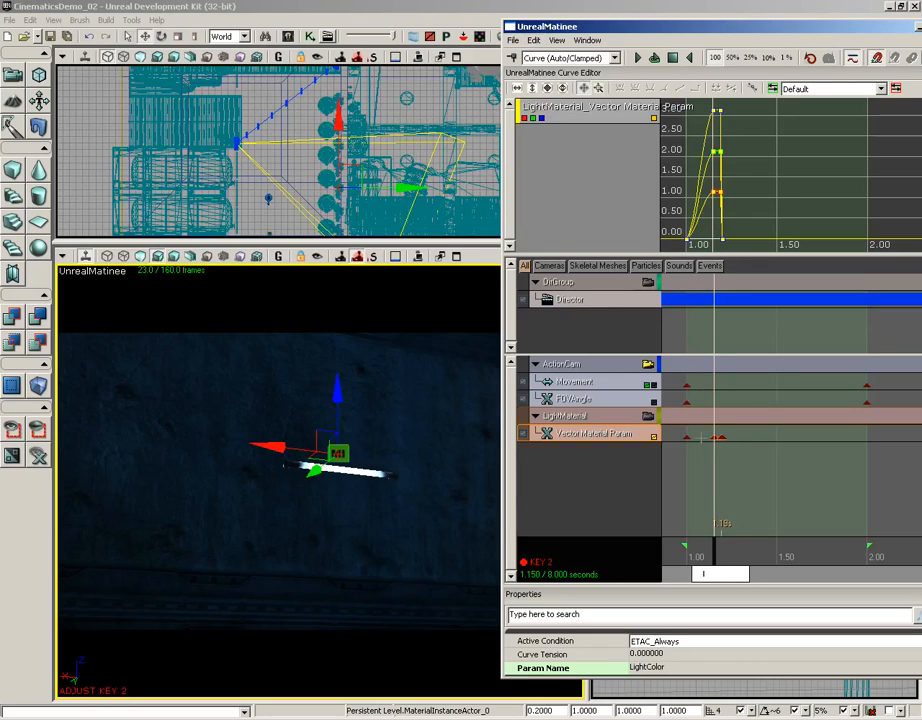
pyautogui.keyDown('ctrl'); pyautogui.moveTo(721, 438); pyautogui.dragTo(732, 438); pyautogui.keyUp('ctrl')
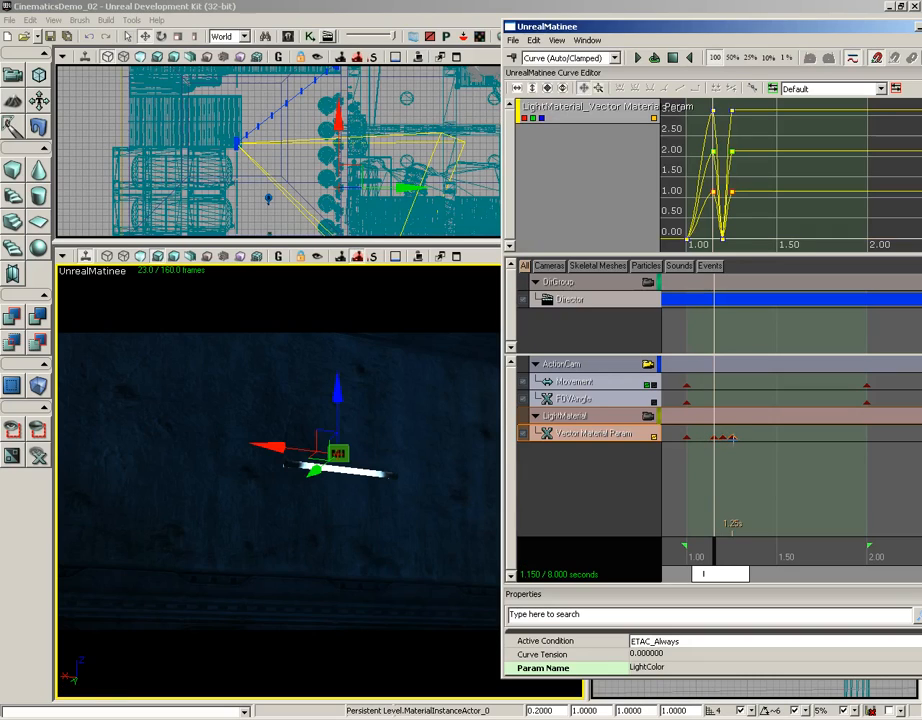
# Step: Loop the section from about 1.00 seconds to preview the flicker, stop playback and scrub to about 1.28 seconds
pyautogui.moveTo(714, 545); pyautogui.dragTo(685, 548)
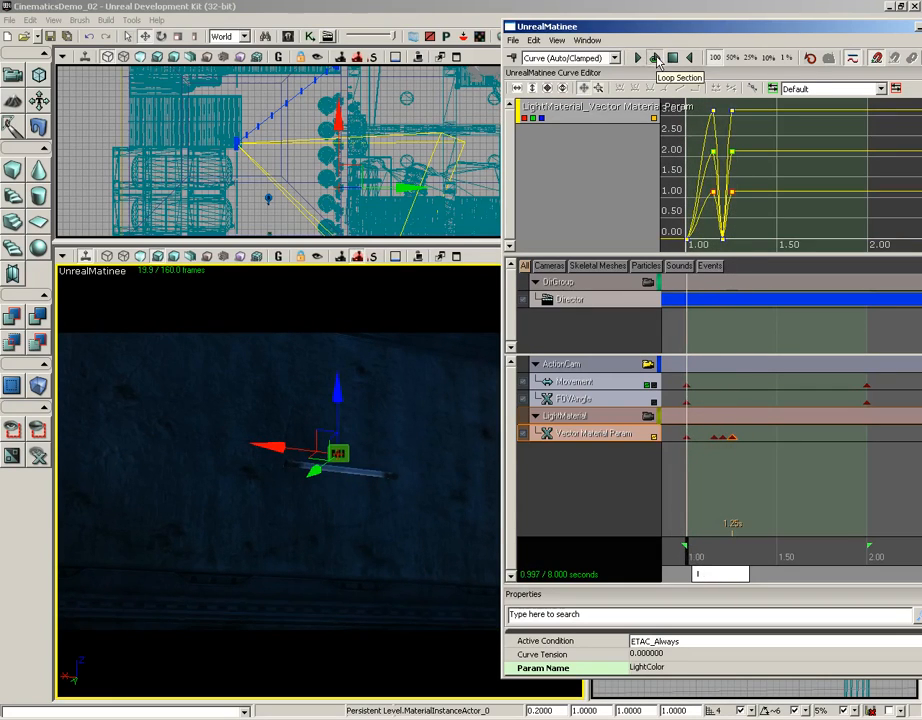
pyautogui.click(655, 59)
pyautogui.click(672, 58)
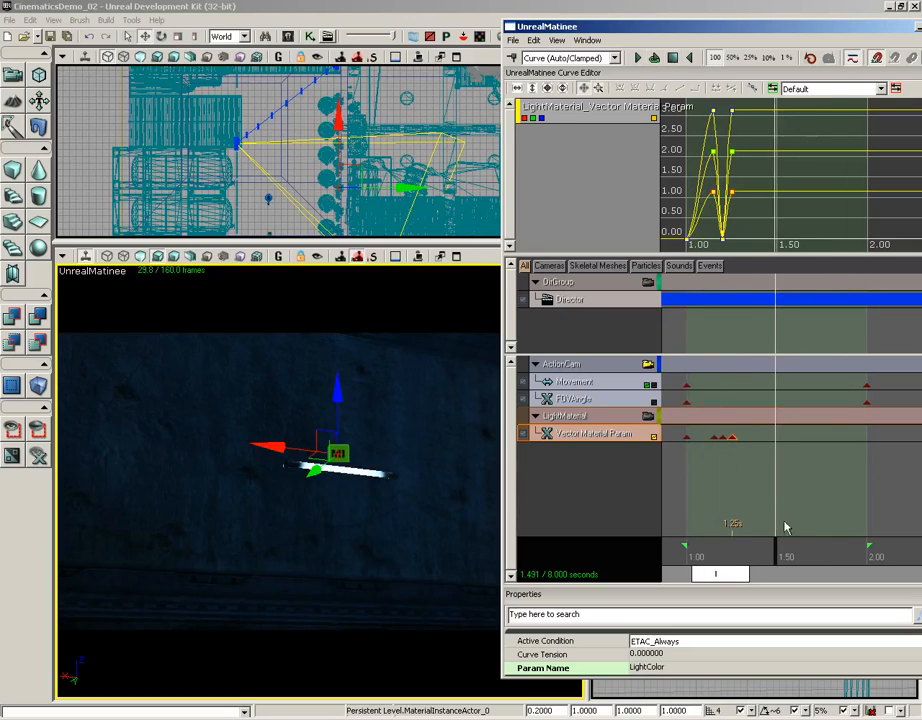
pyautogui.moveTo(776, 550); pyautogui.dragTo(736, 550)
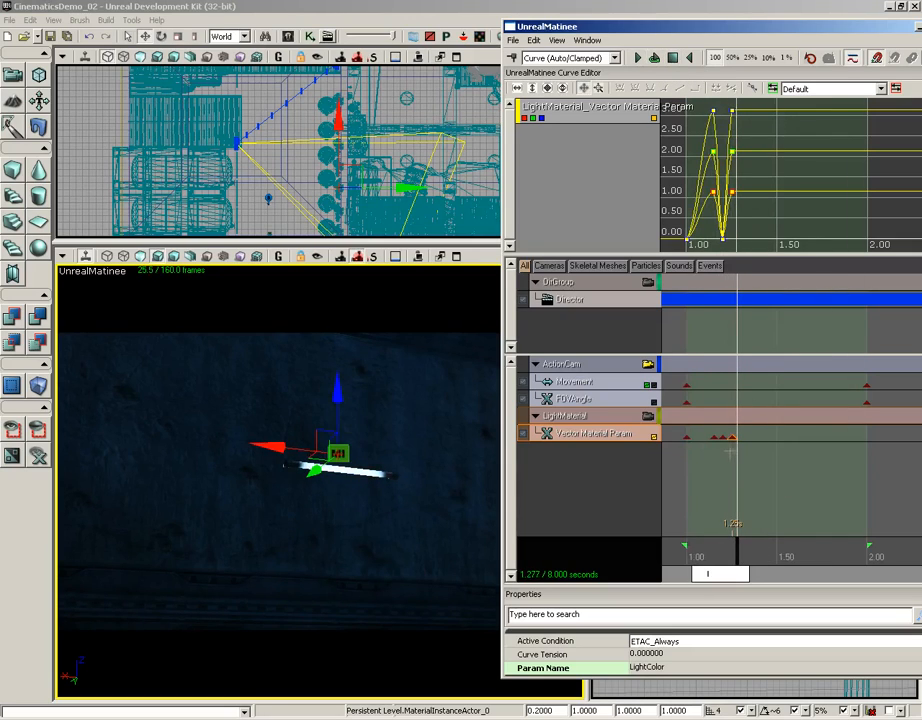
# Step: Duplicate the dark key at 1.20 seconds, move the copy to 1.35 seconds, and scrub past it to check the light
pyautogui.click(722, 437)
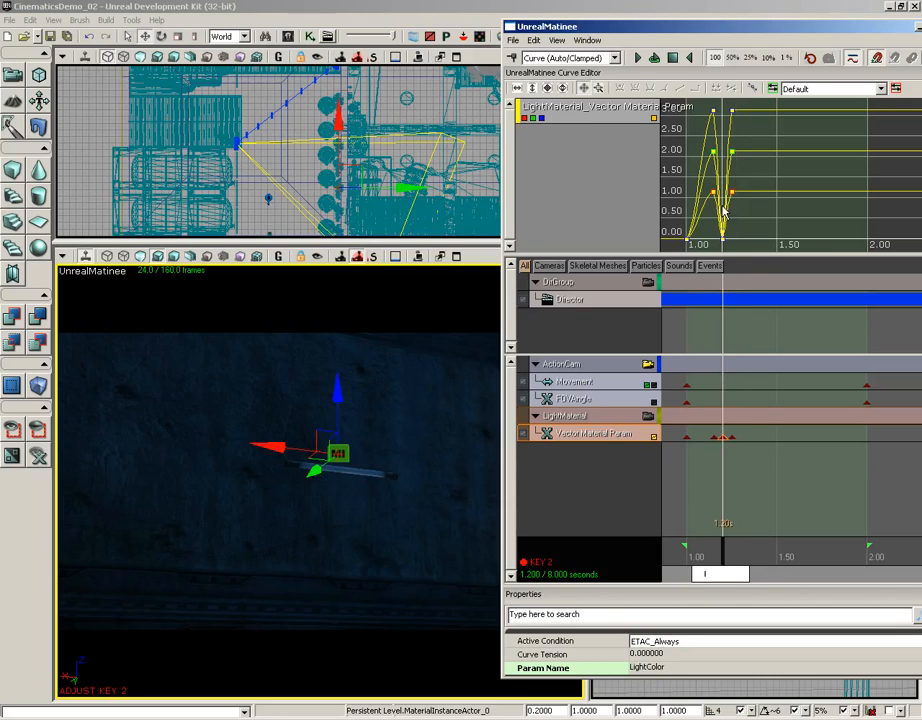
pyautogui.scroll(4, 724, 210)
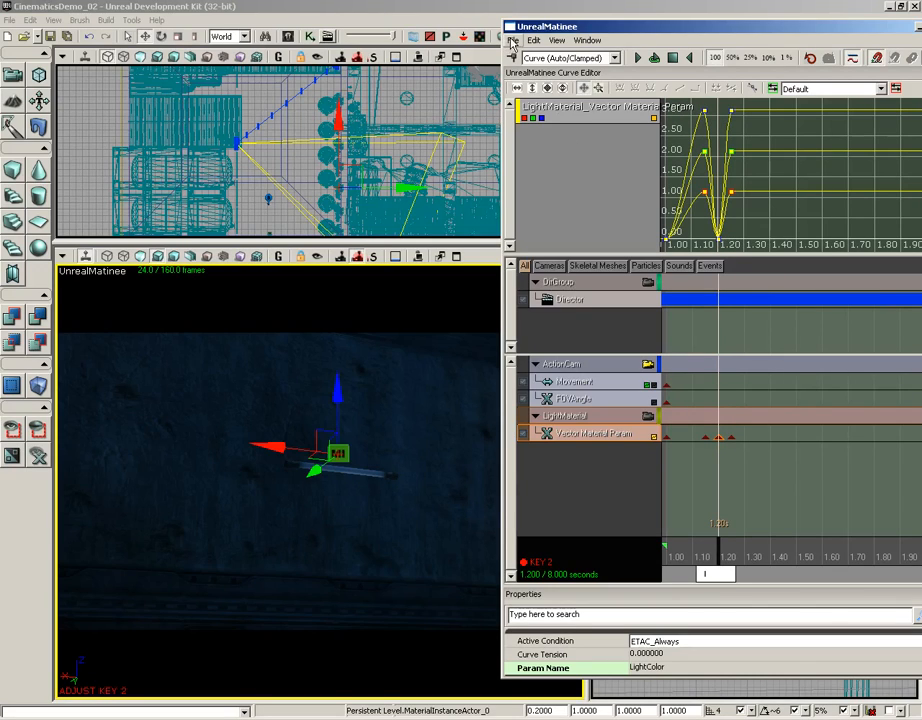
pyautogui.click(533, 40)
pyautogui.click(565, 99)
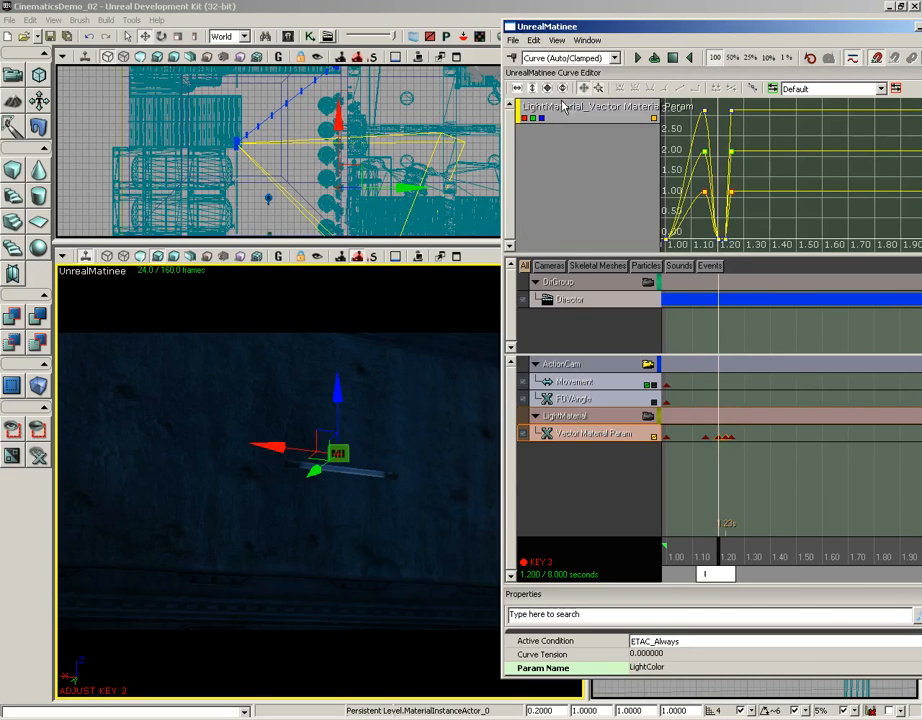
pyautogui.keyDown('ctrl'); pyautogui.moveTo(724, 437); pyautogui.dragTo(756, 440); pyautogui.keyUp('ctrl')
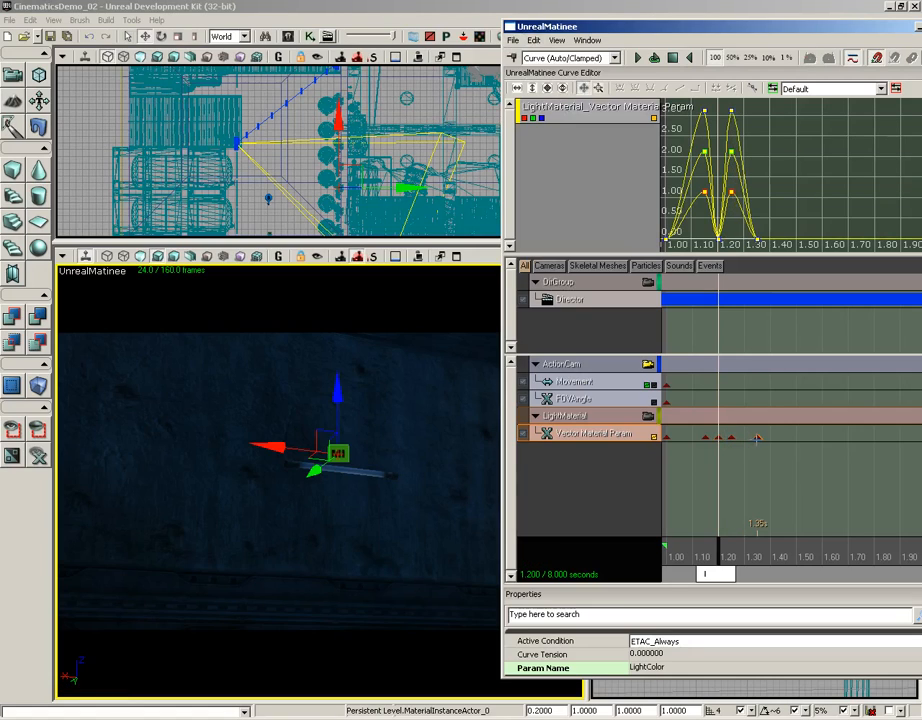
pyautogui.moveTo(718, 556); pyautogui.dragTo(773, 553)
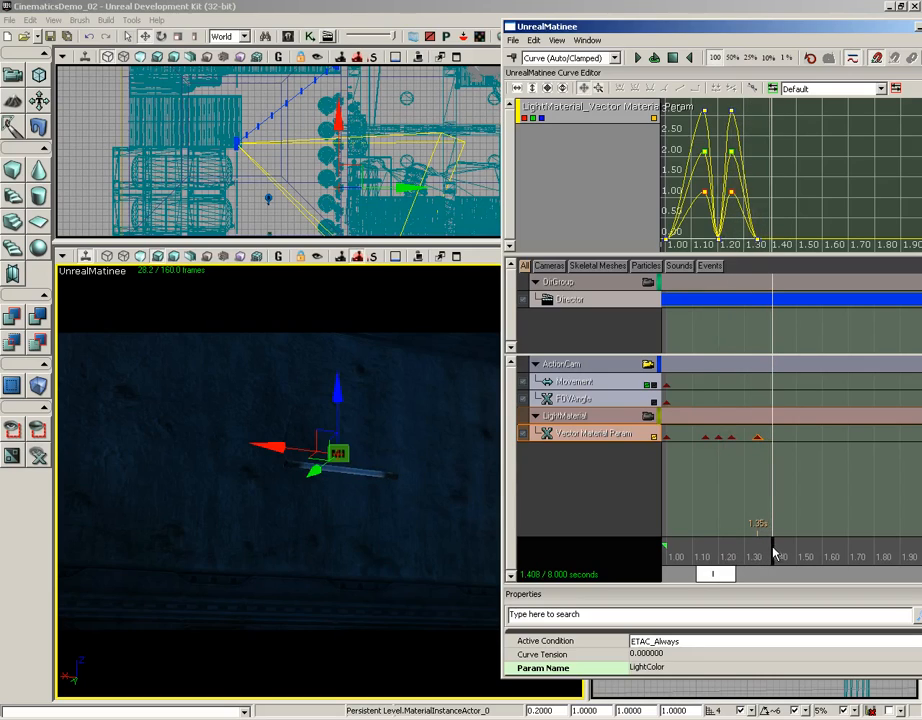
# Step: Duplicate the bright key at 1.25 seconds, move the copy to 1.40 seconds, and scrub past it to check the light
pyautogui.click(732, 438)
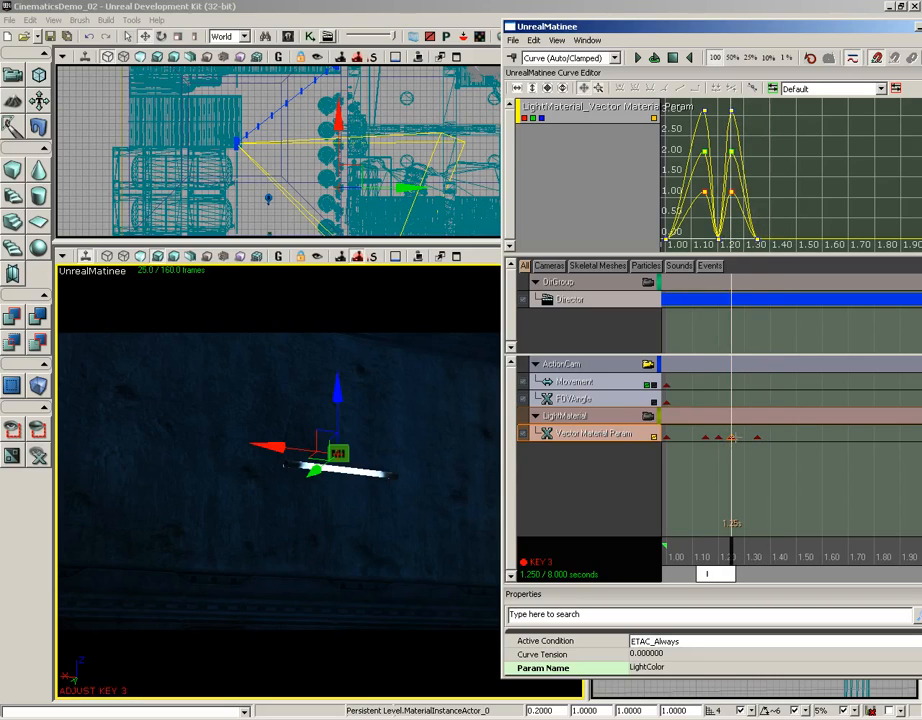
pyautogui.click(535, 40)
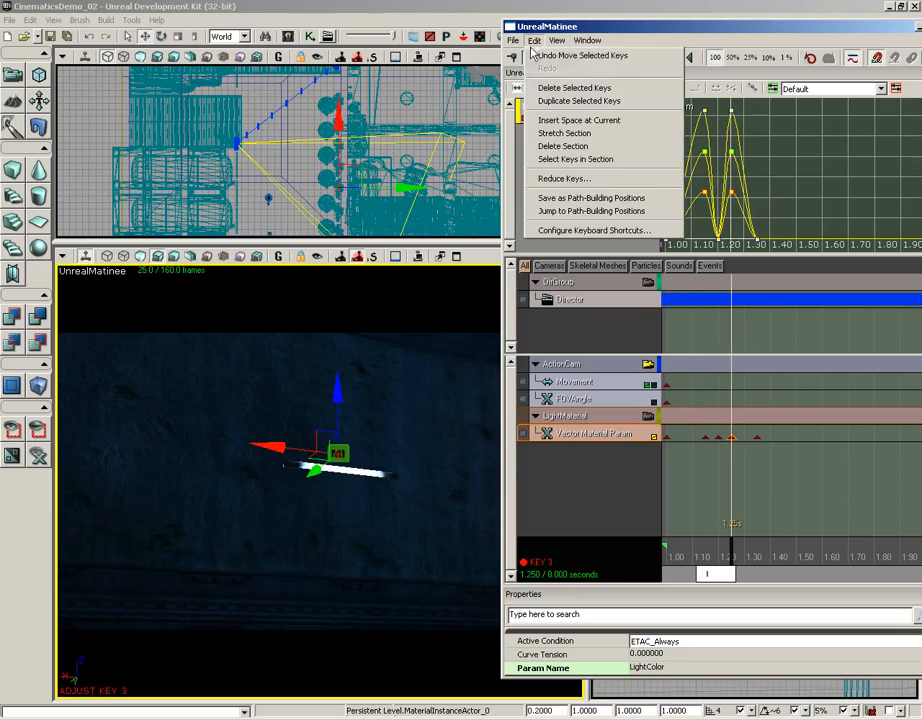
pyautogui.click(547, 102)
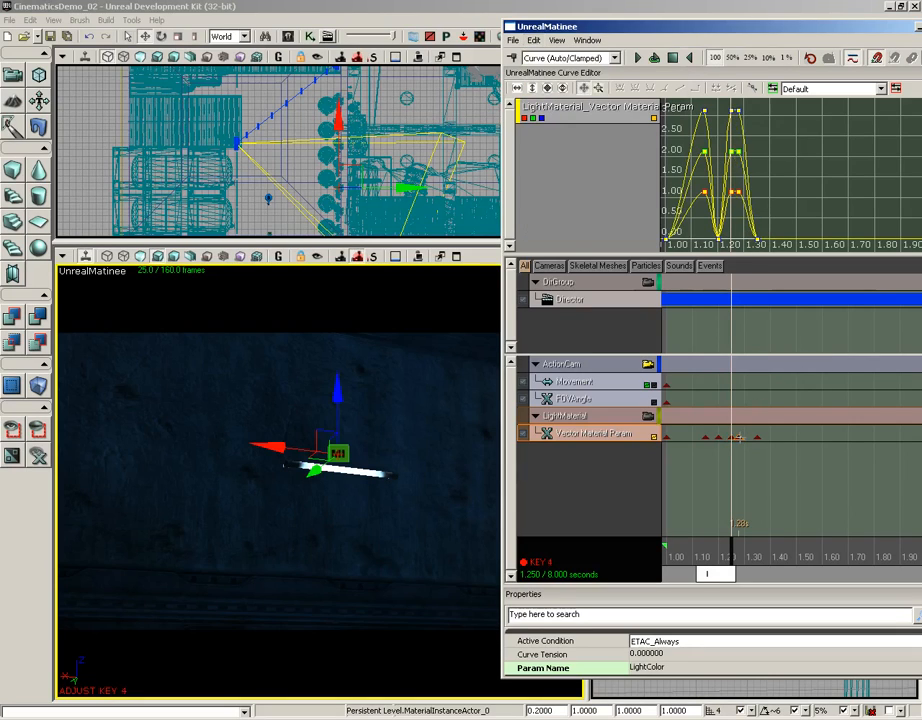
pyautogui.moveTo(736, 437); pyautogui.dragTo(770, 437)
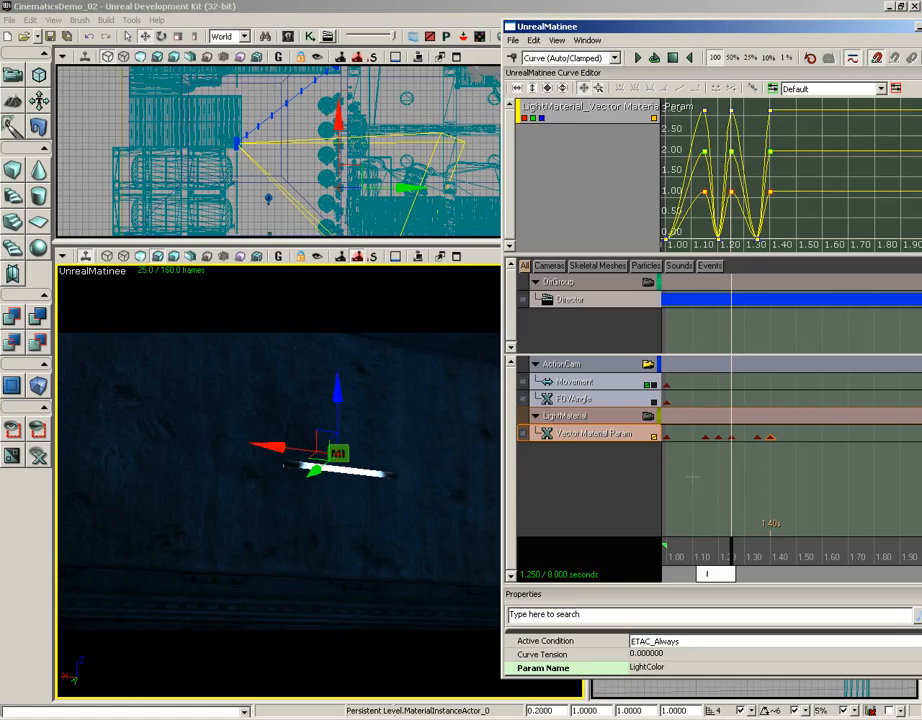
pyautogui.moveTo(735, 549); pyautogui.dragTo(790, 555)
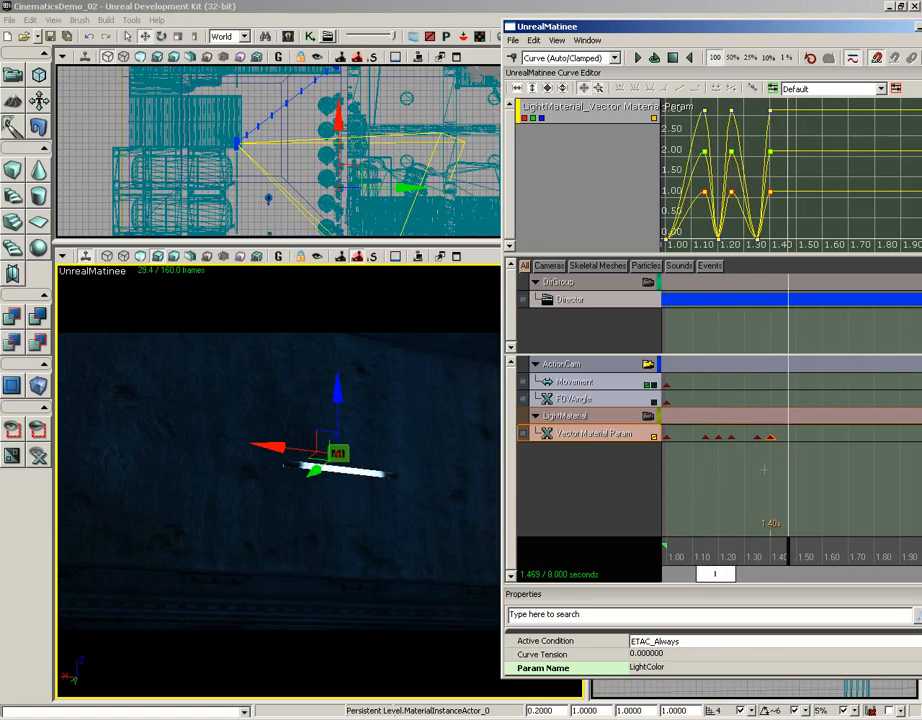
# Step: Duplicate the dark Vector Material Param key at 1.35 seconds and move the copy to 1.50 seconds
pyautogui.click(758, 437)
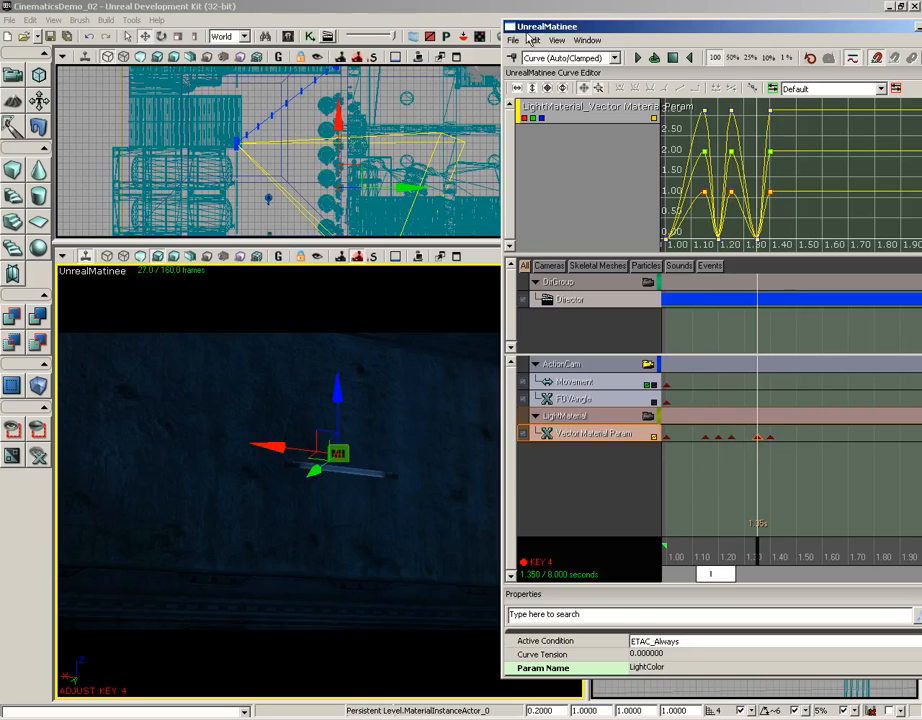
pyautogui.click(534, 40)
pyautogui.click(537, 102)
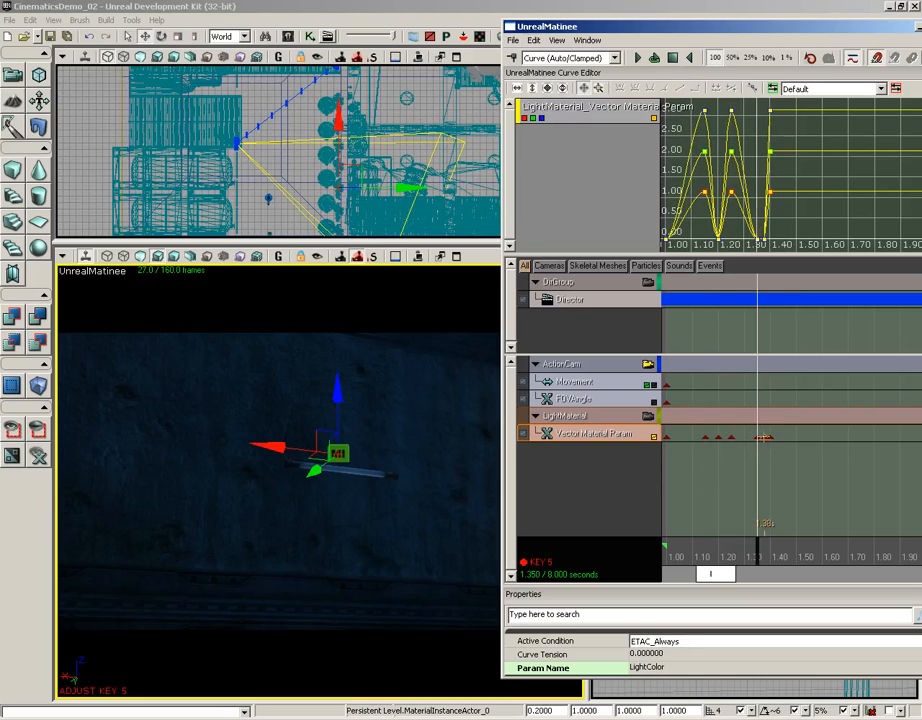
pyautogui.keyDown('ctrl'); pyautogui.moveTo(762, 437); pyautogui.dragTo(803, 437); pyautogui.keyUp('ctrl')
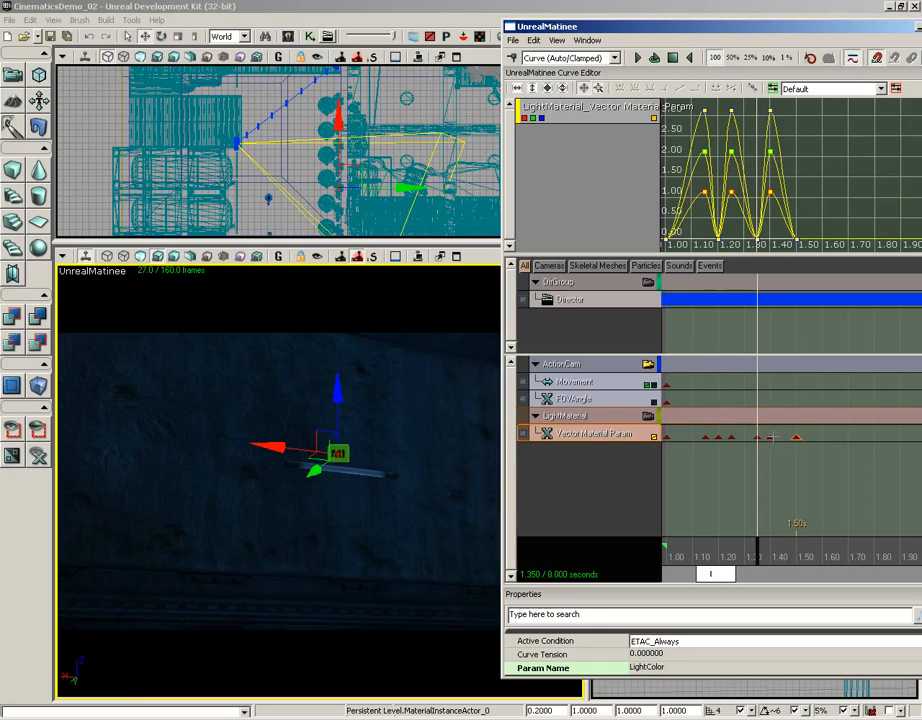
# Step: Duplicate the bright Vector Material Param key at 1.40 seconds and move the copy to 1.60 seconds
pyautogui.click(770, 437)
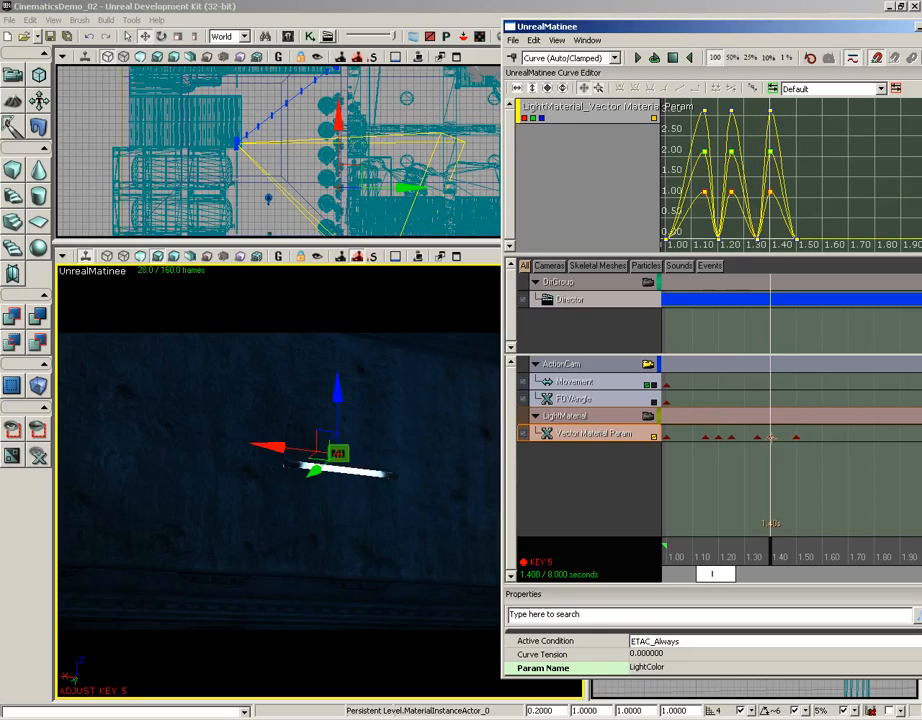
pyautogui.click(513, 40)
pyautogui.moveTo(533, 40)
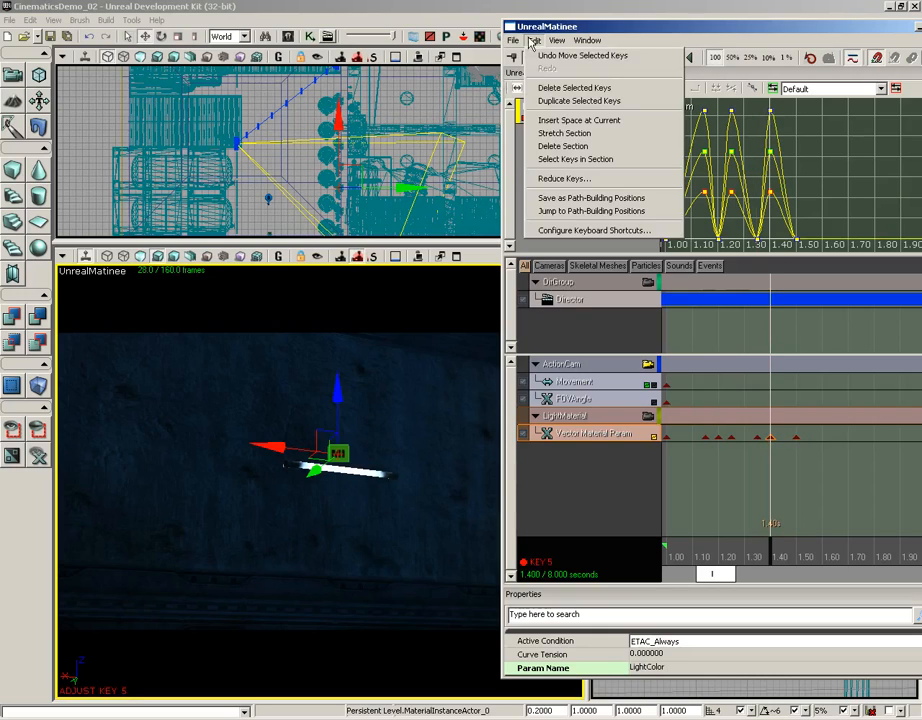
pyautogui.click(551, 98)
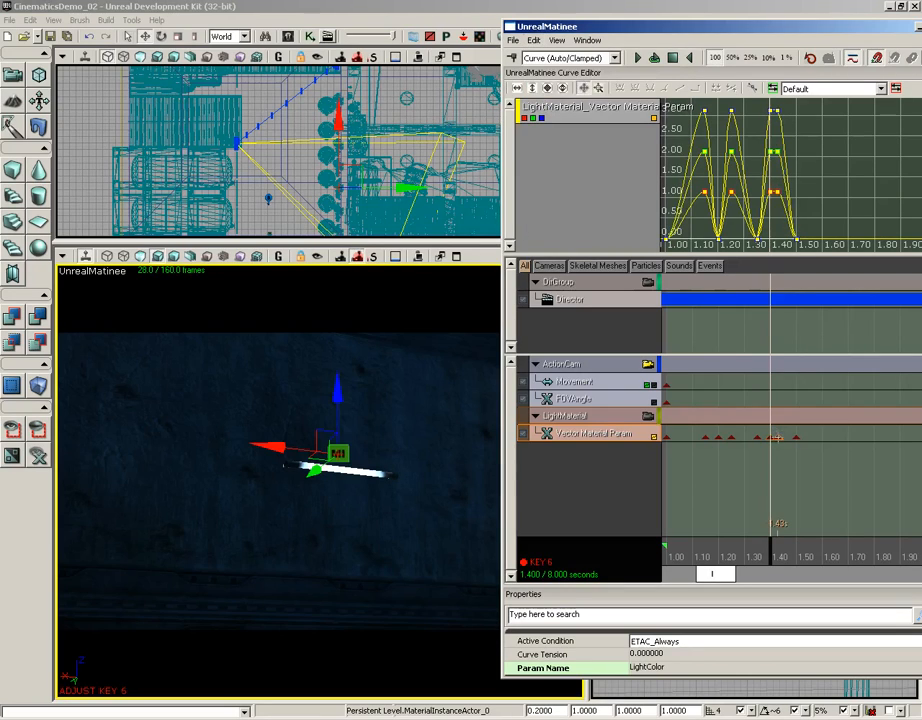
pyautogui.moveTo(776, 437); pyautogui.dragTo(823, 437)
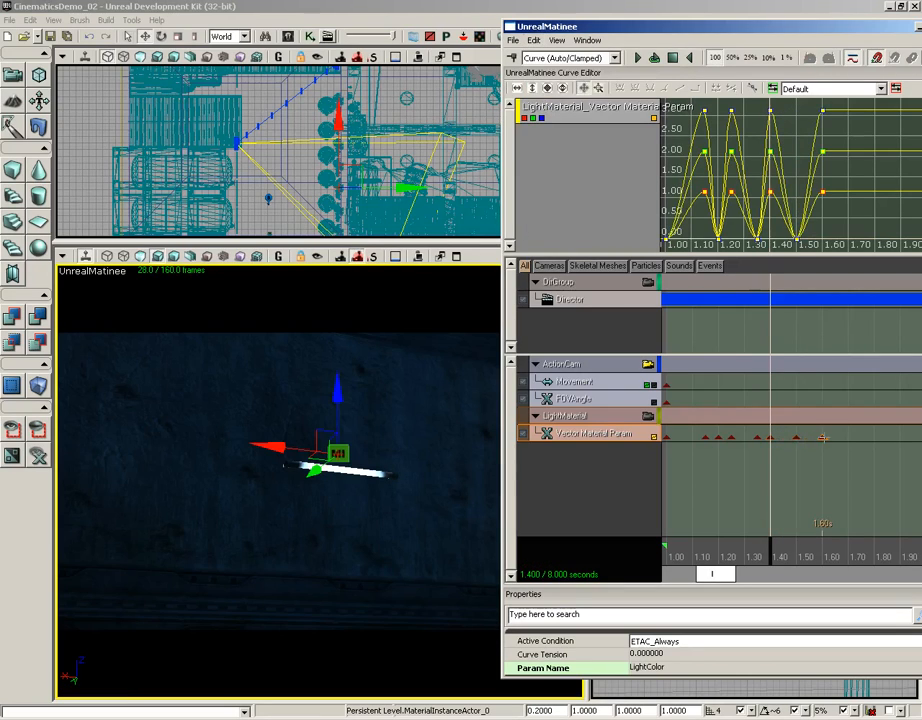
# Step: Duplicate the dark Vector Material Param key at 1.50 seconds and move the copy to 1.65 seconds
pyautogui.click(797, 437)
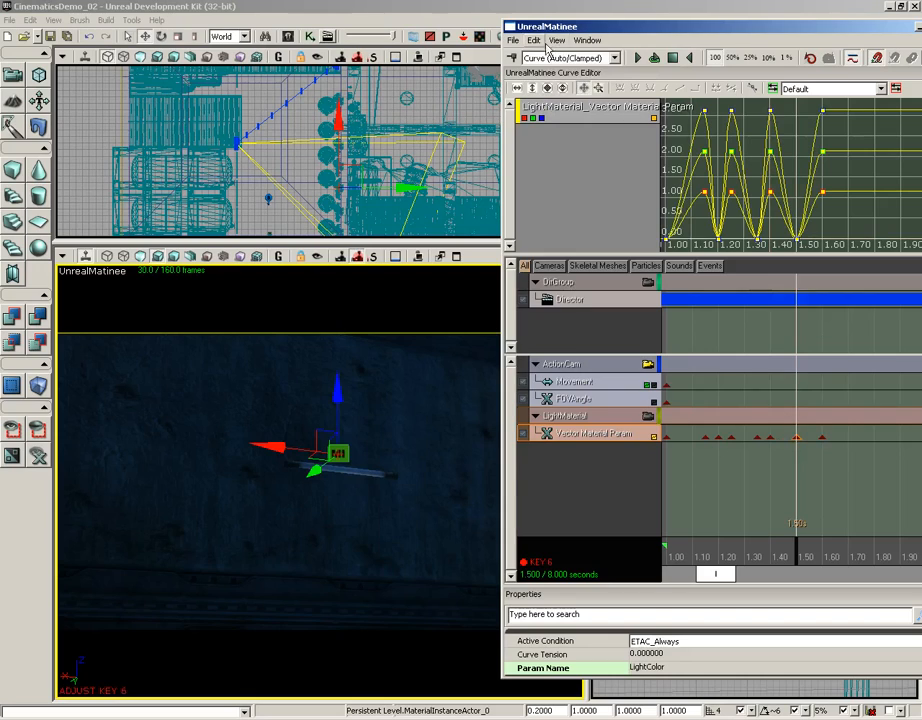
pyautogui.click(513, 40)
pyautogui.moveTo(534, 40)
pyautogui.click(580, 99)
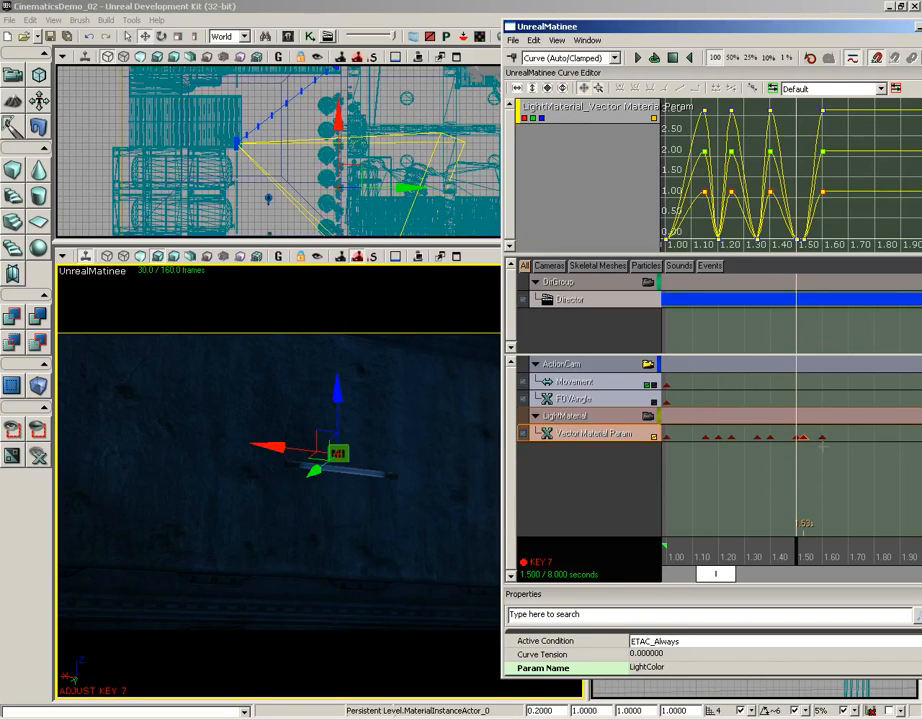
pyautogui.keyDown('ctrl'); pyautogui.moveTo(822, 446); pyautogui.dragTo(836, 438); pyautogui.keyUp('ctrl')
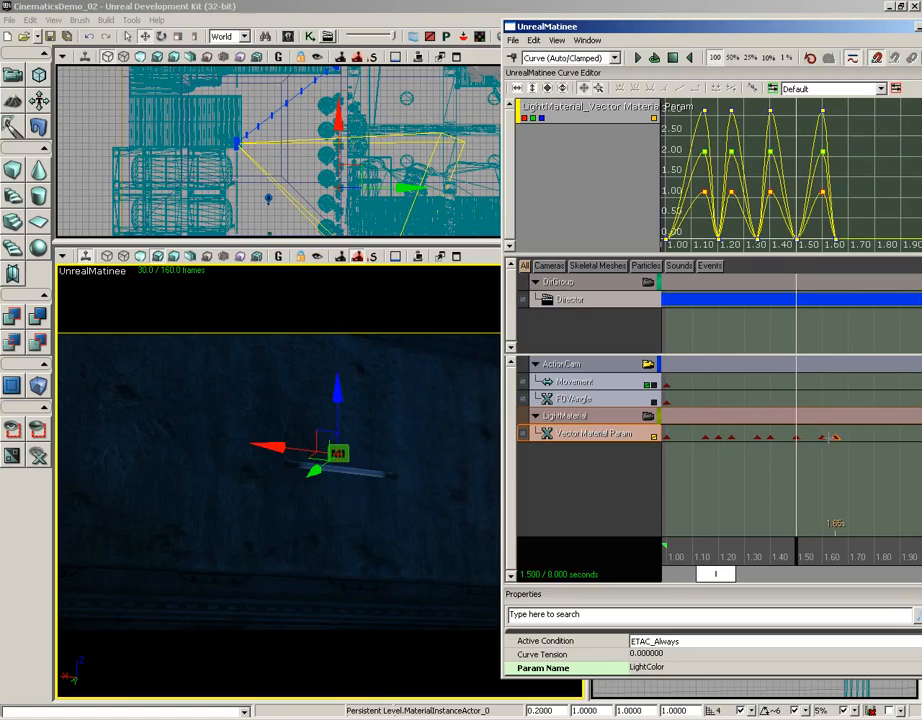
# Step: Duplicate the bright Vector Material Param key at 1.60 seconds and move the copy to 1.70 seconds
pyautogui.click(821, 437)
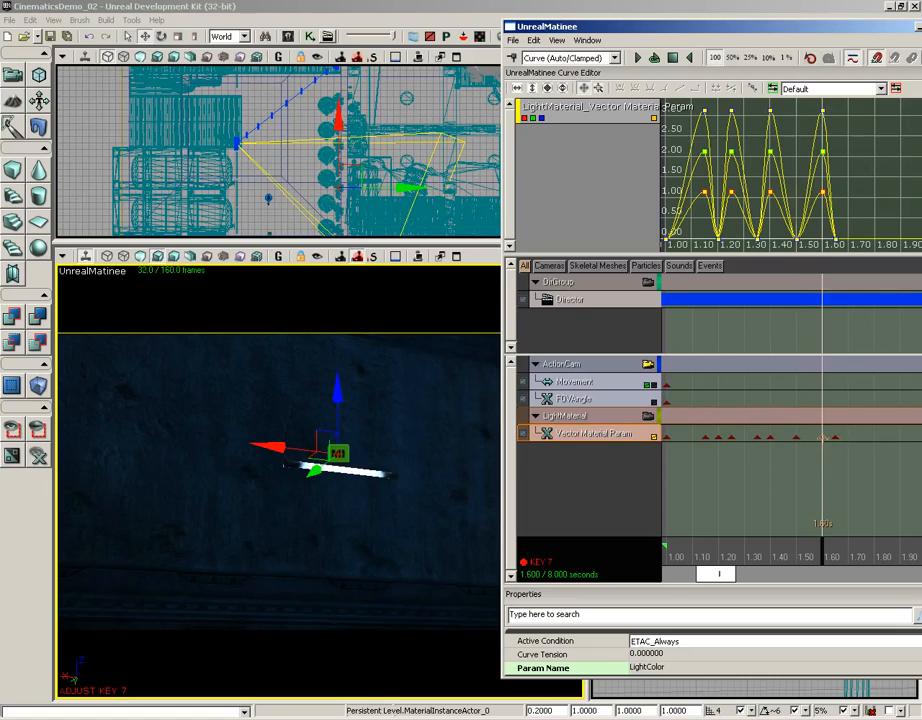
pyautogui.click(534, 40)
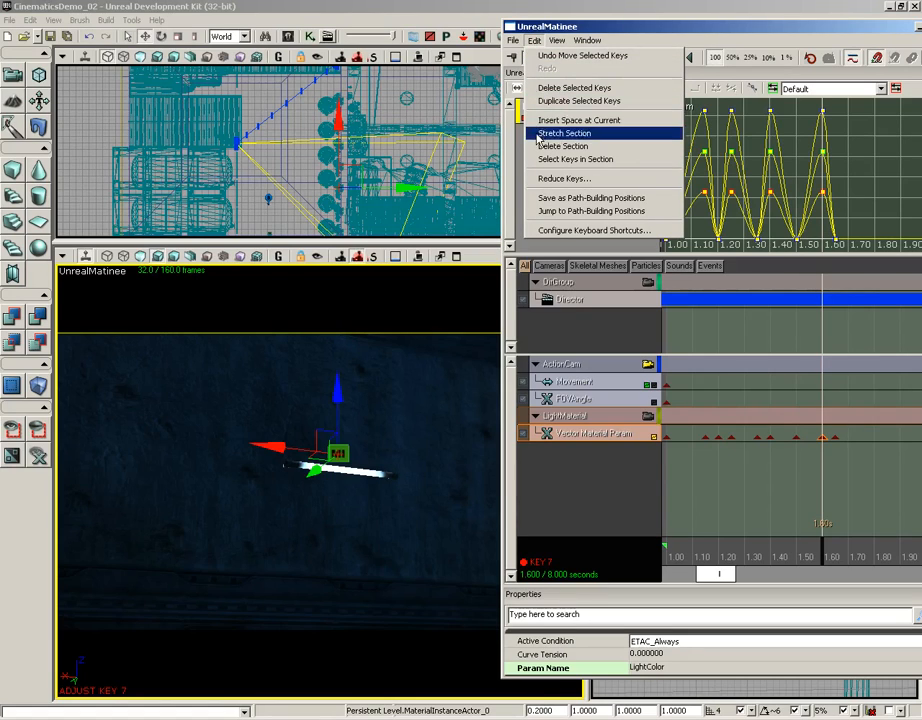
pyautogui.click(535, 100)
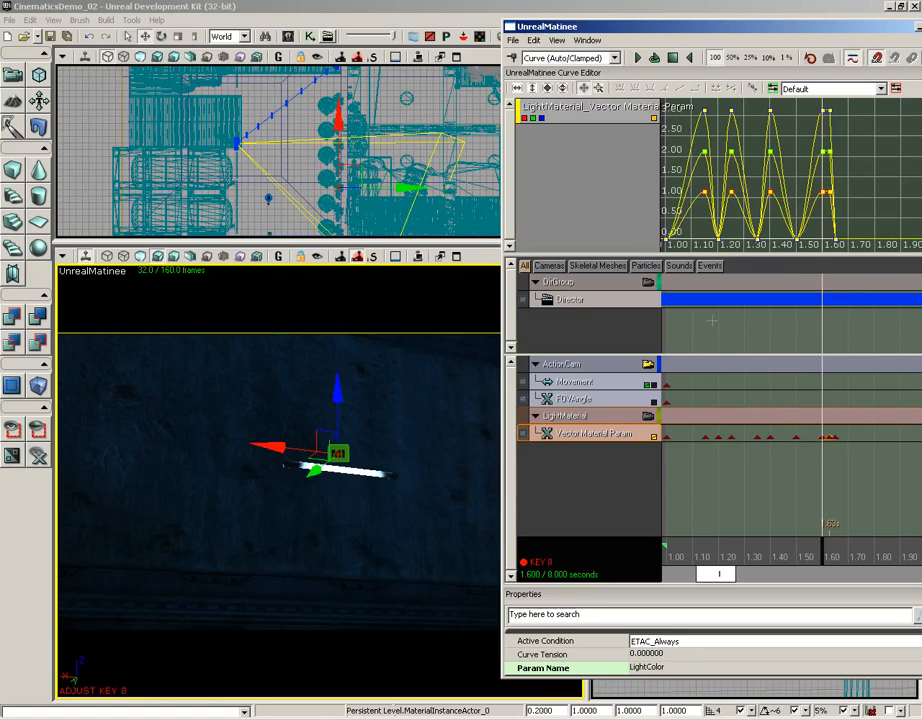
pyautogui.moveTo(830, 437); pyautogui.dragTo(849, 437)
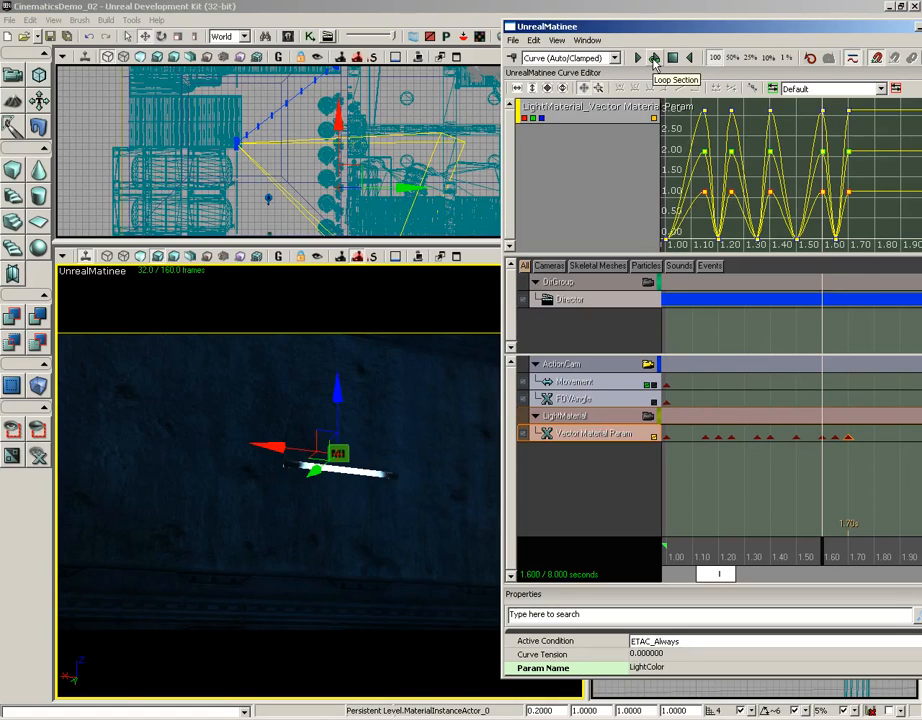
# Step: Preview the flicker by looping the section, then play the whole sequence from the start with Game View enabled in the perspective viewport
pyautogui.click(654, 60)
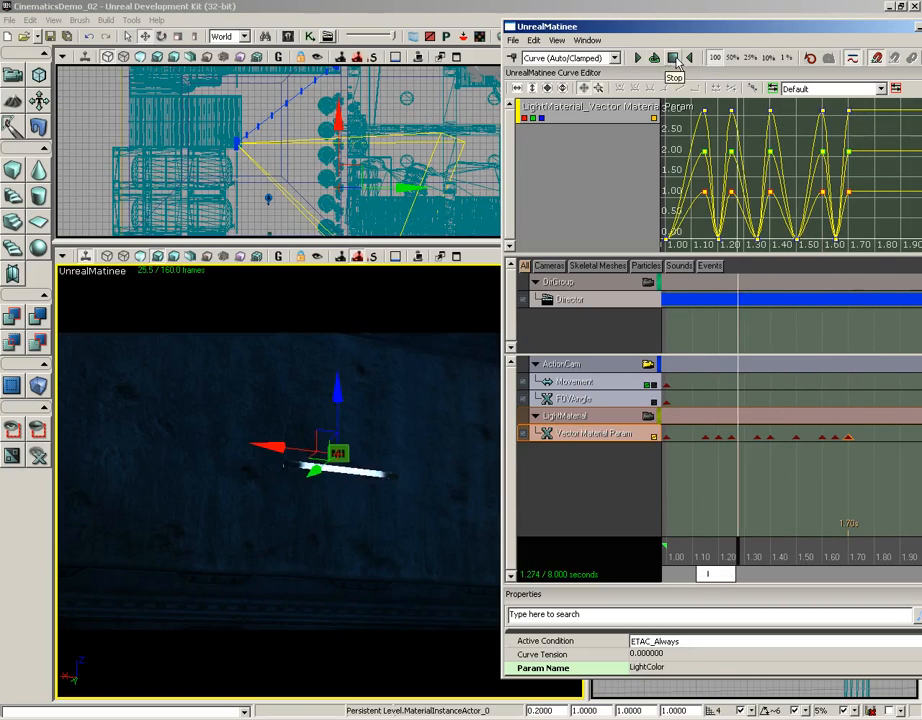
pyautogui.click(674, 59)
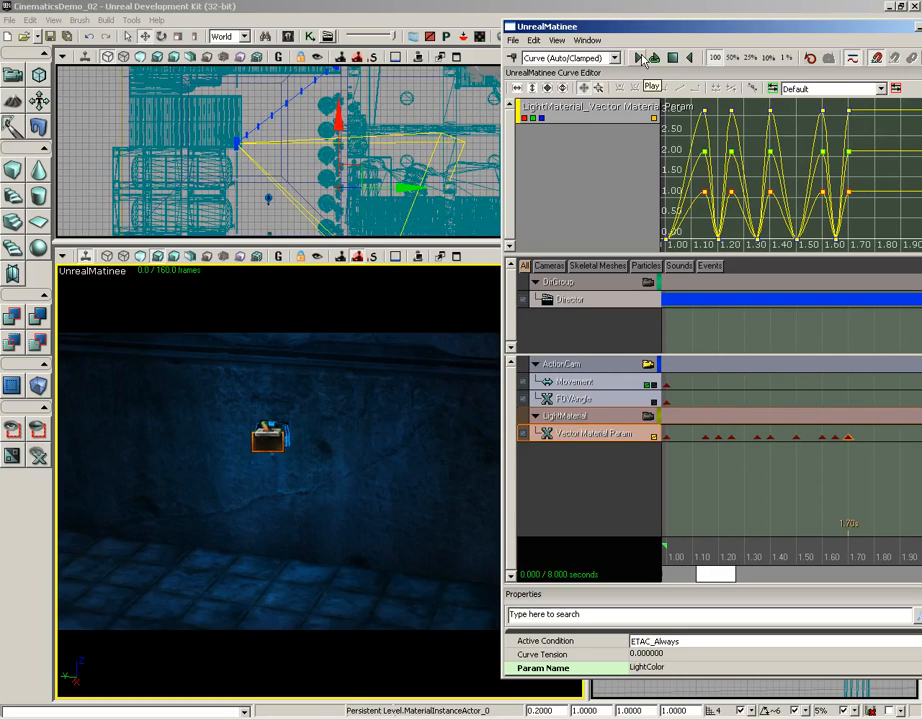
pyautogui.click(279, 257)
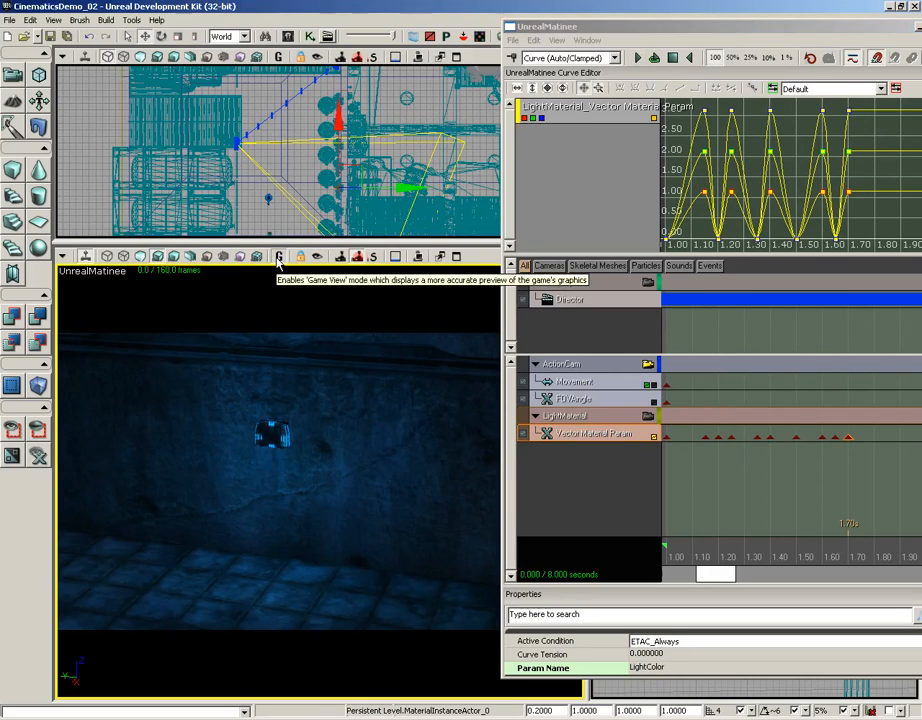
pyautogui.click(637, 58)
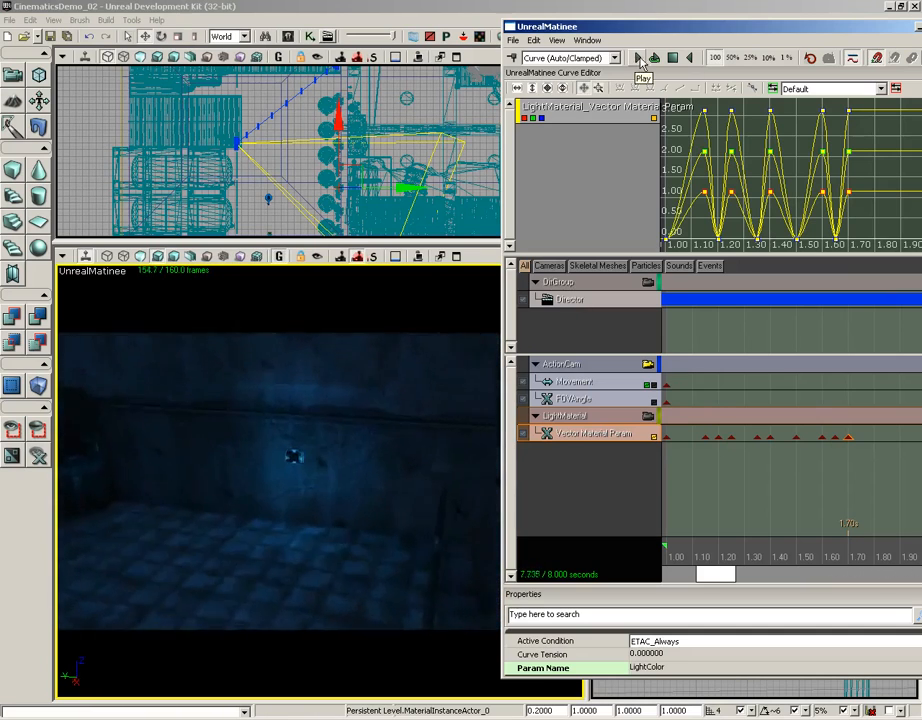
pyautogui.click(672, 59)
# Step: Close the Matinee editor and turn the perspective view toward the fluorescent light on the wall
pyautogui.moveTo(766, 30); pyautogui.dragTo(576, 37)
pyautogui.click(755, 33)
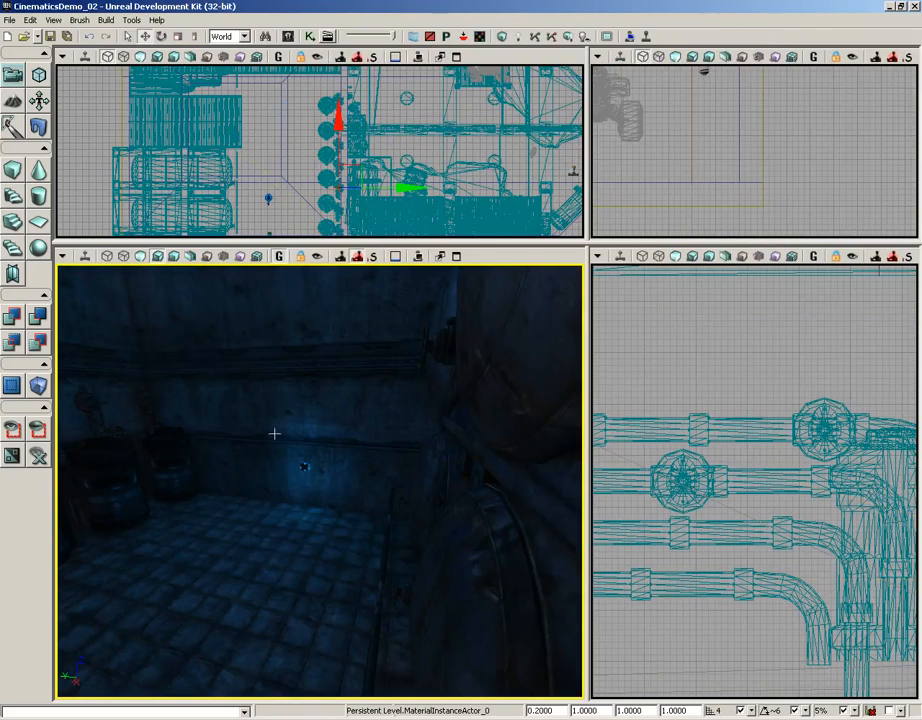
pyautogui.moveTo(277, 431); pyautogui.dragTo(187, 346, button='right')
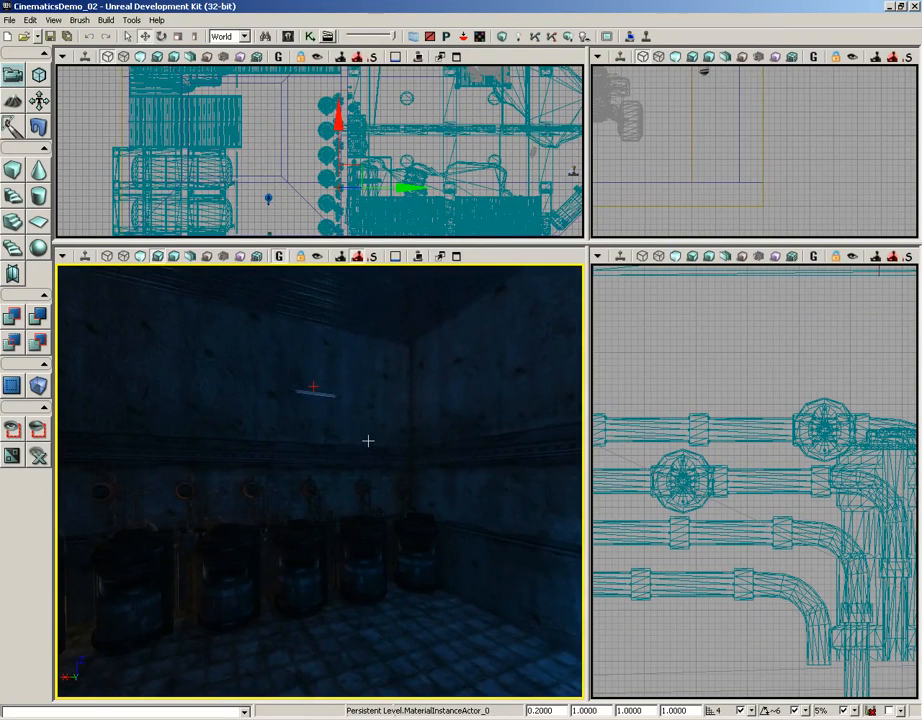